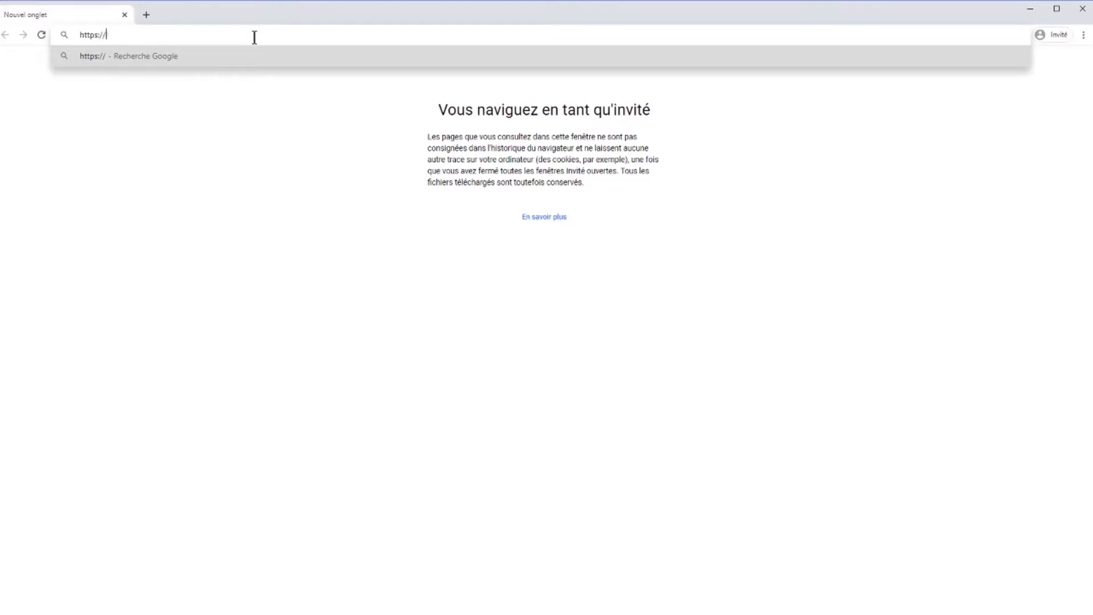
# - Load e-sprit.tourinsoft.com in Chrome to reach the Identification login page
pyautogui.write('e-sprit.t')
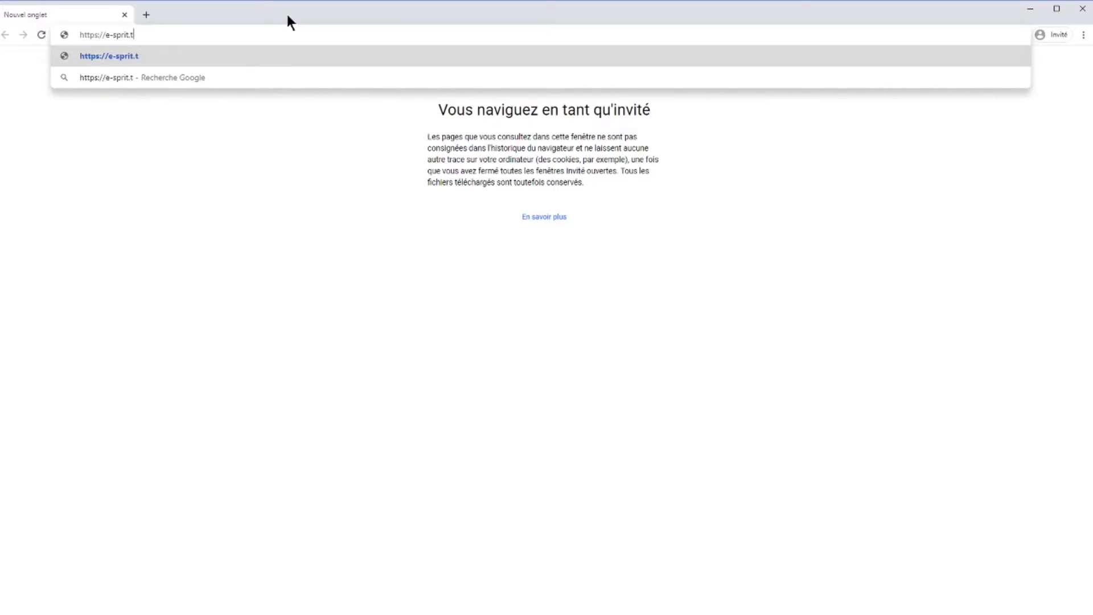
pyautogui.write('ourinsof')
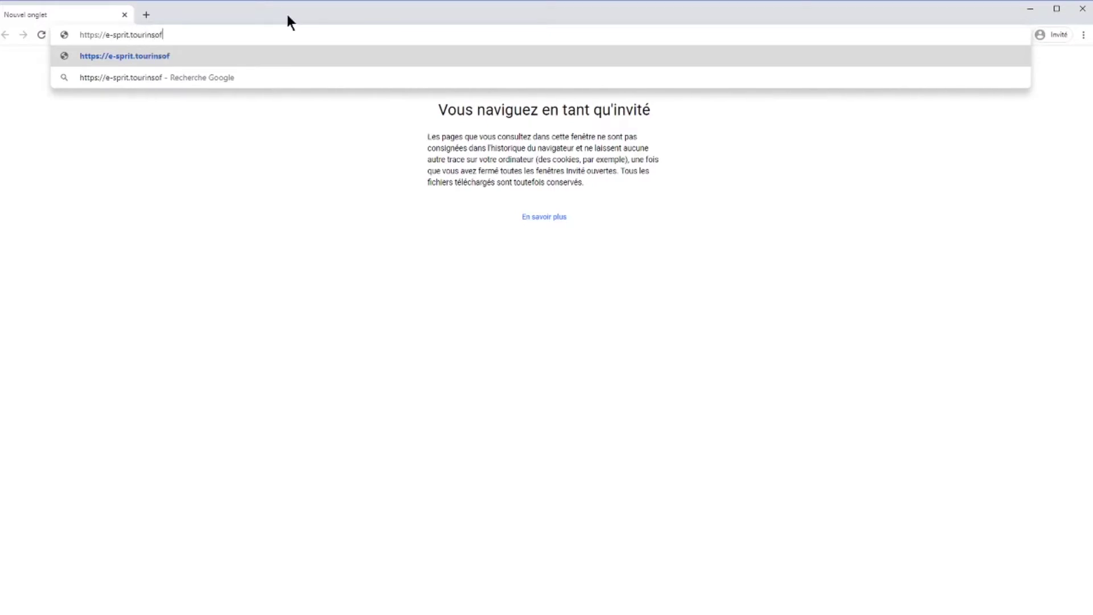
pyautogui.write('t.com')
pyautogui.press('Return')
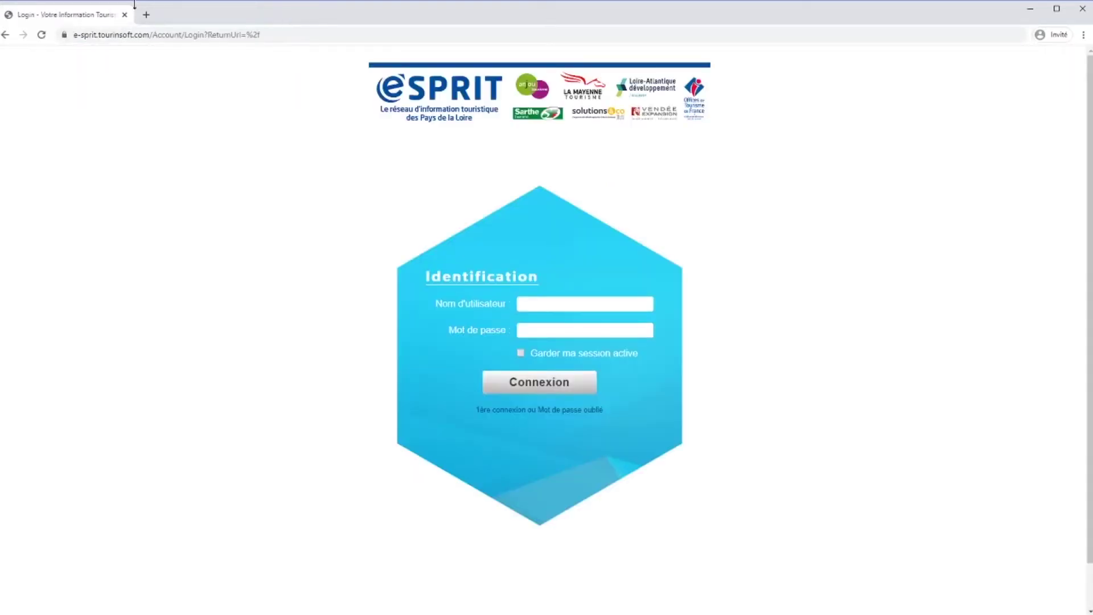
# - Enter the account e-mail as username, then go to the '1ère connexion ou Mot de passe oublié' page
pyautogui.click(594, 311)
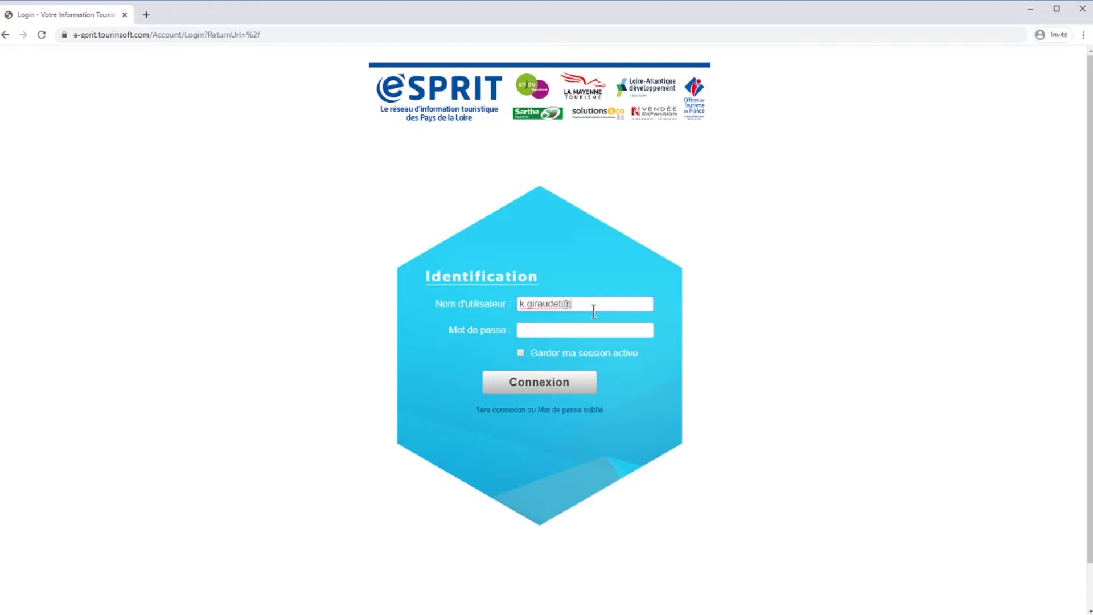
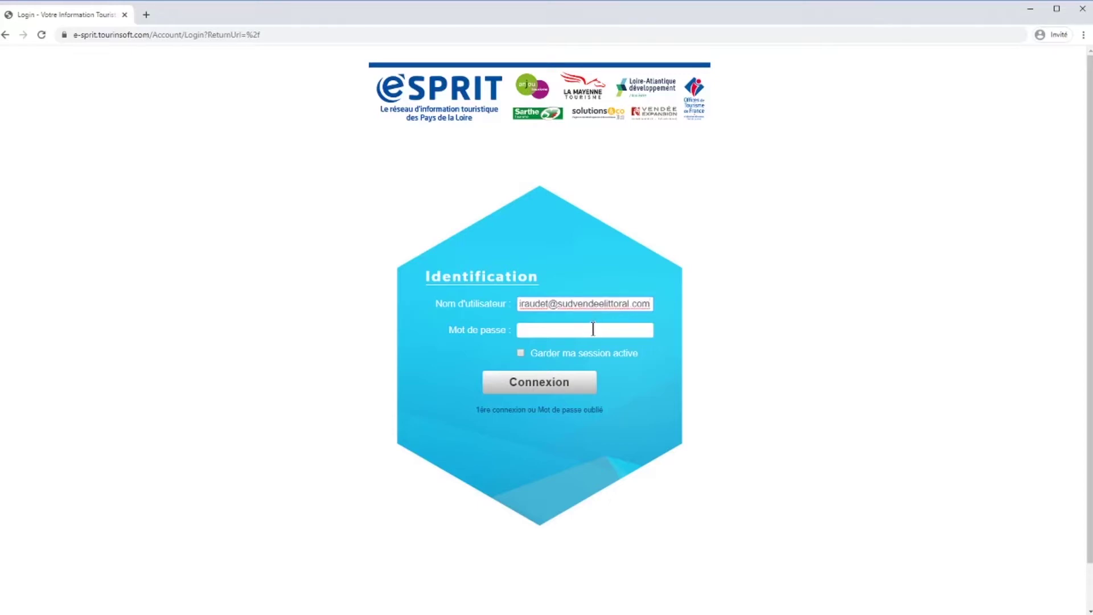
pyautogui.click(593, 329)
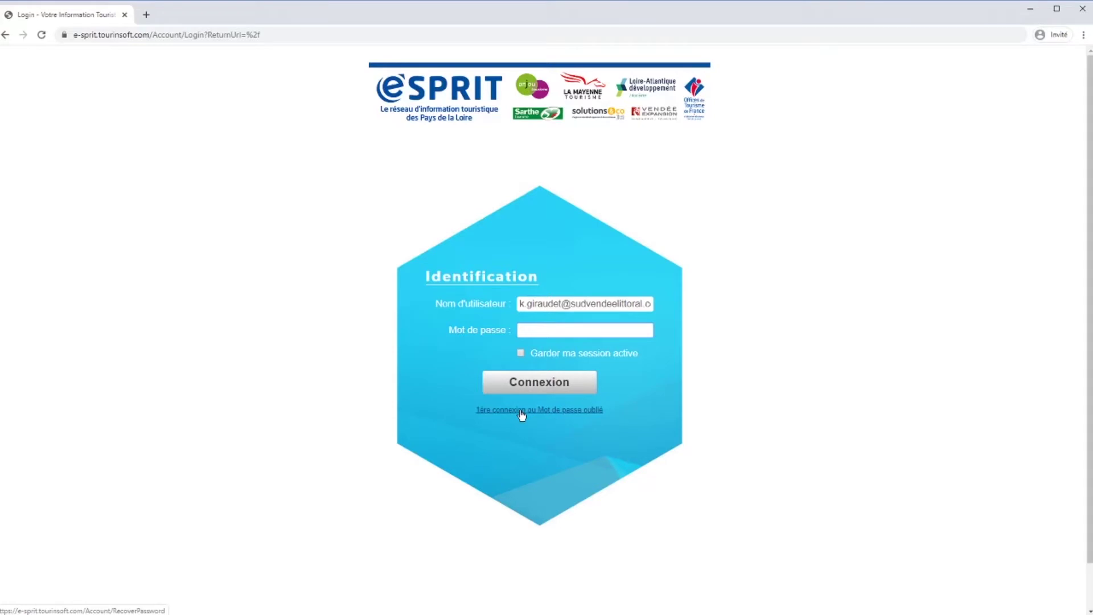
pyautogui.click(522, 411)
# - Request a new password by e-mail for the account's username
pyautogui.click(555, 304)
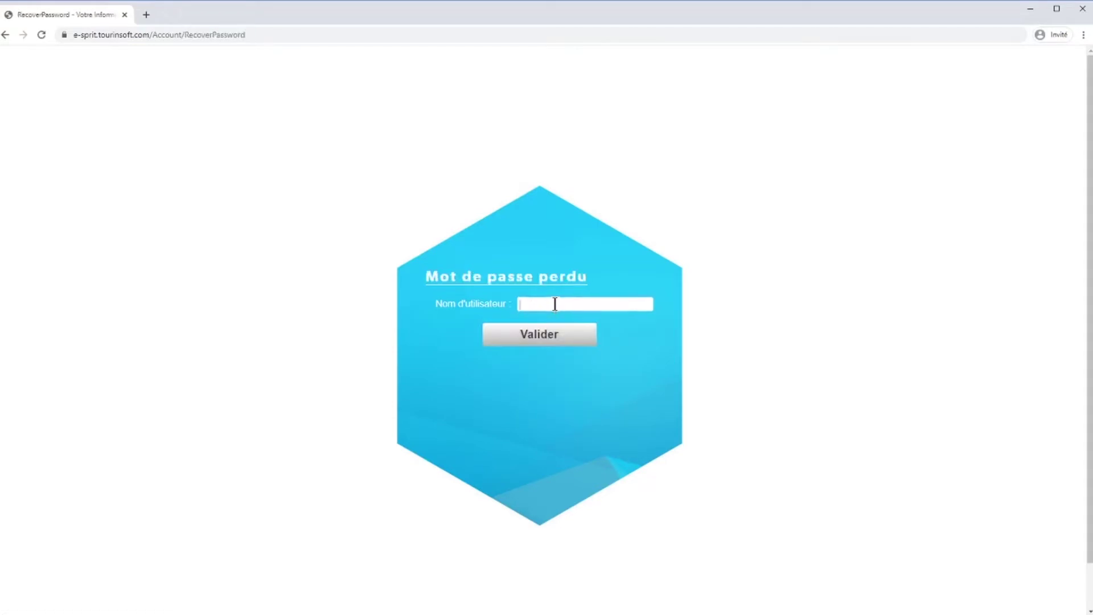
pyautogui.hotkey('ctrl', 'v')
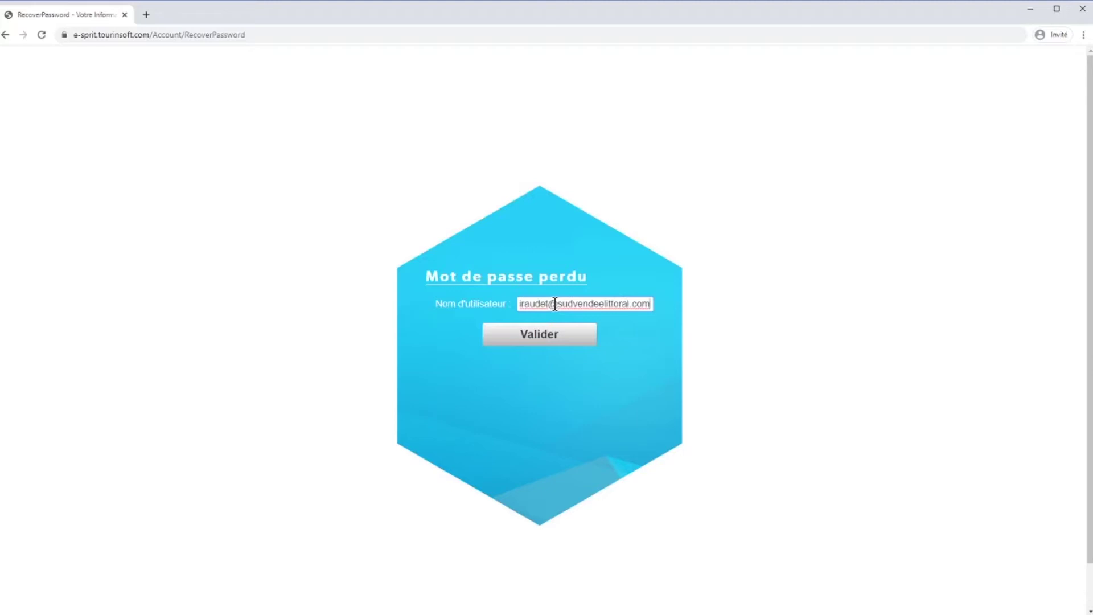
pyautogui.click(540, 335)
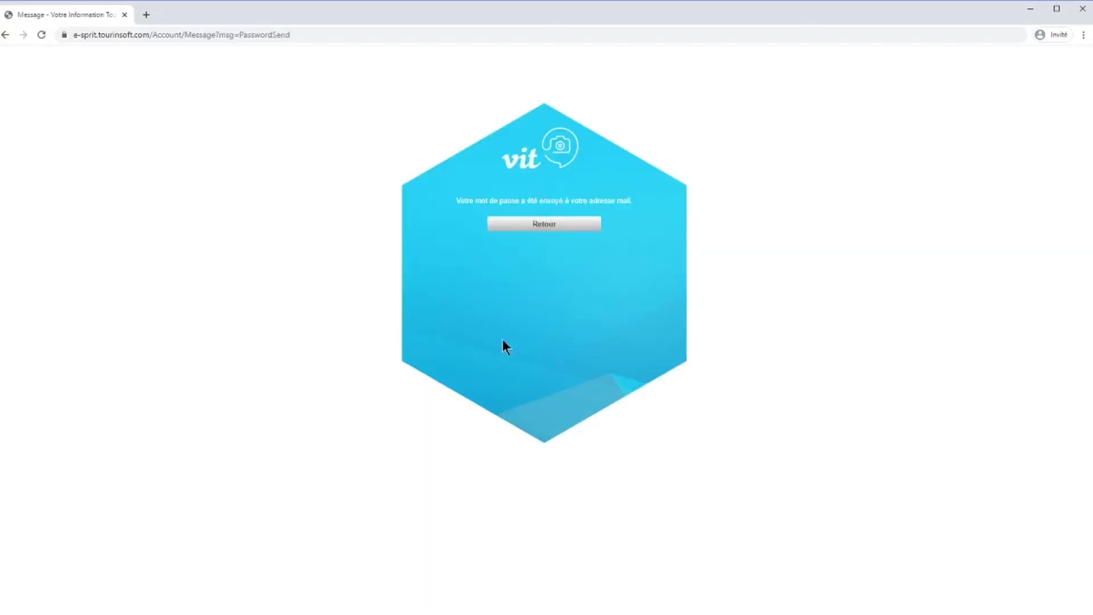
# - Back on the login form, log in with the account e-mail, keeping the session active
pyautogui.click(496, 223)
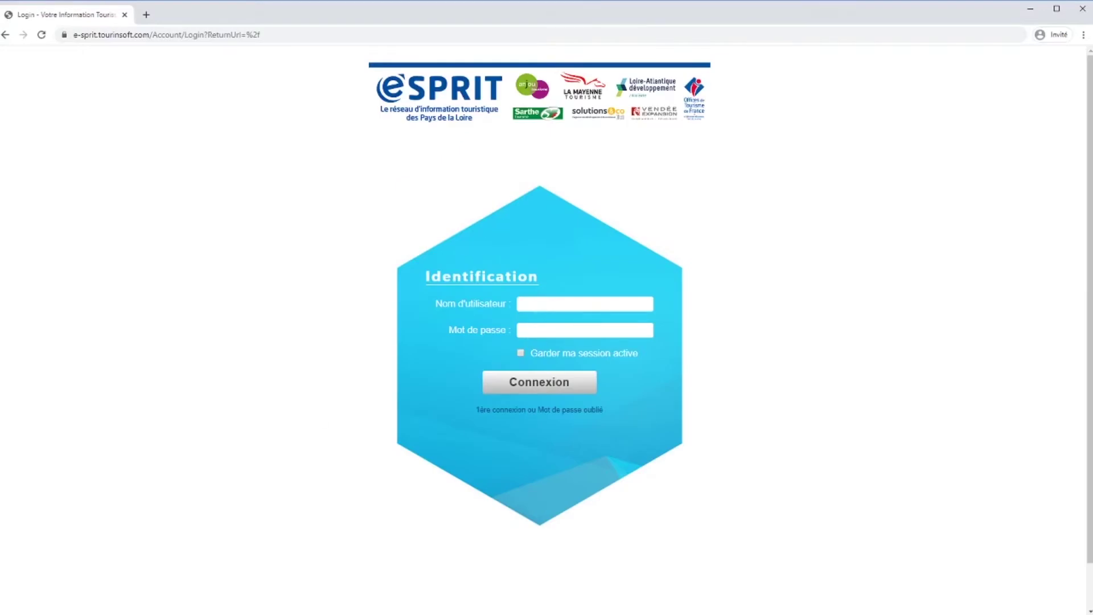
pyautogui.click(543, 305)
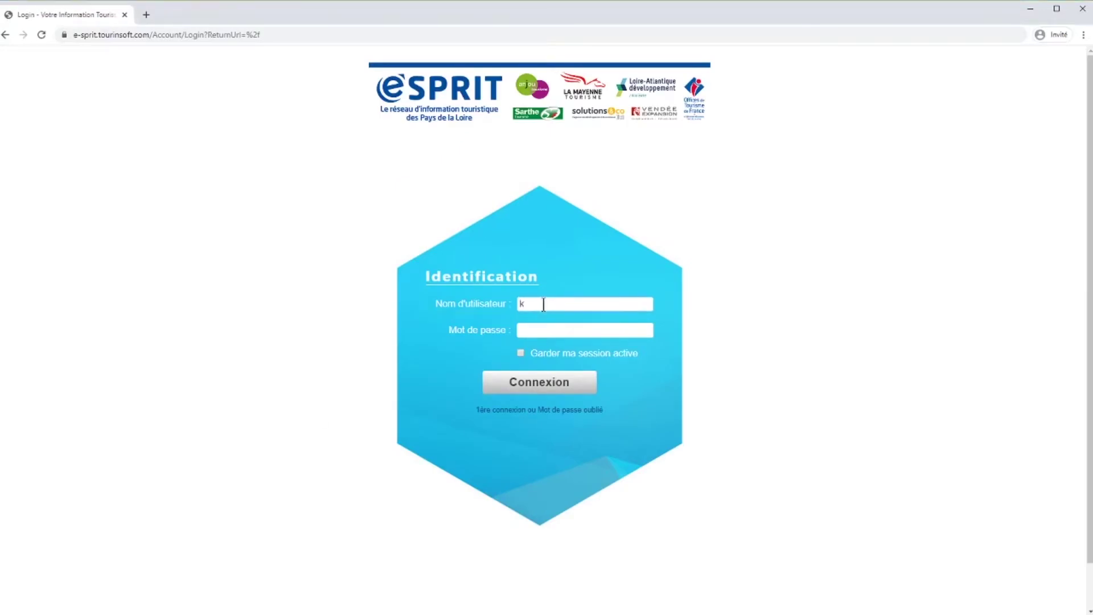
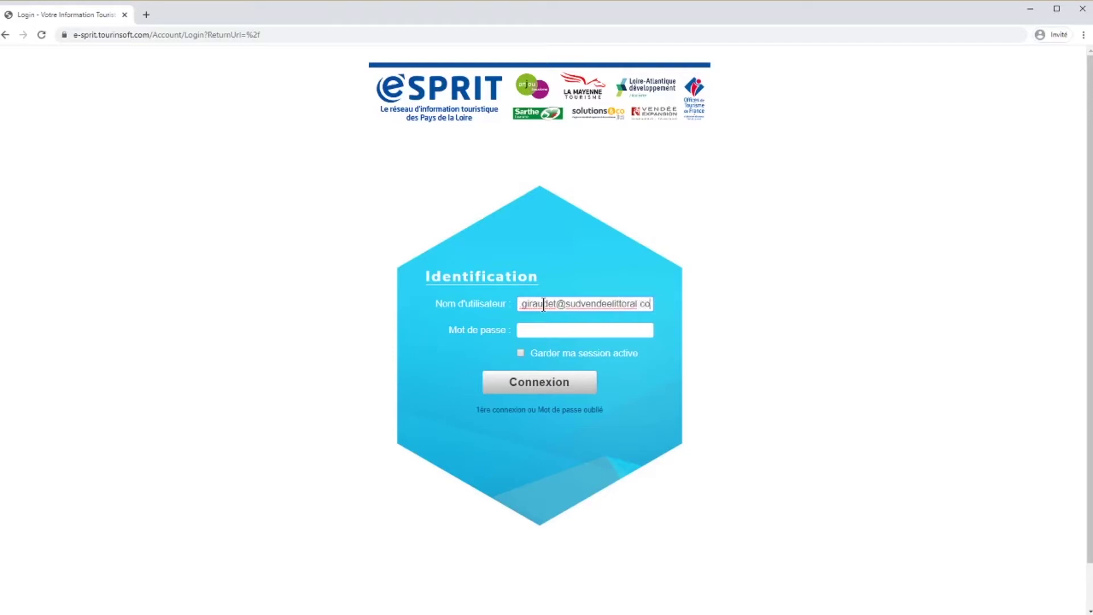
pyautogui.click(545, 331)
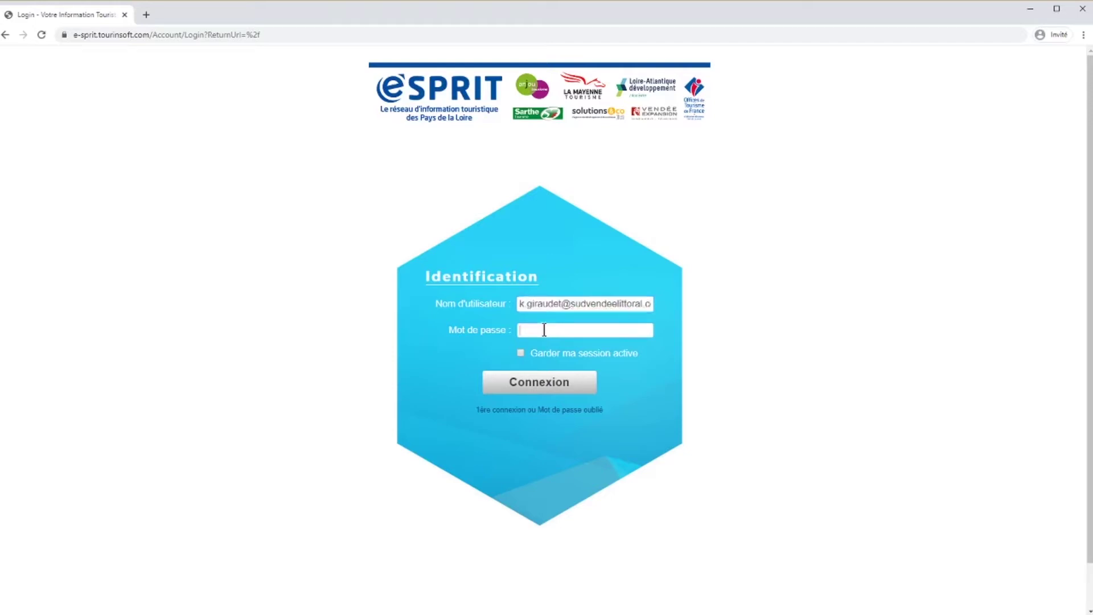
pyautogui.click(520, 354)
pyautogui.click(528, 385)
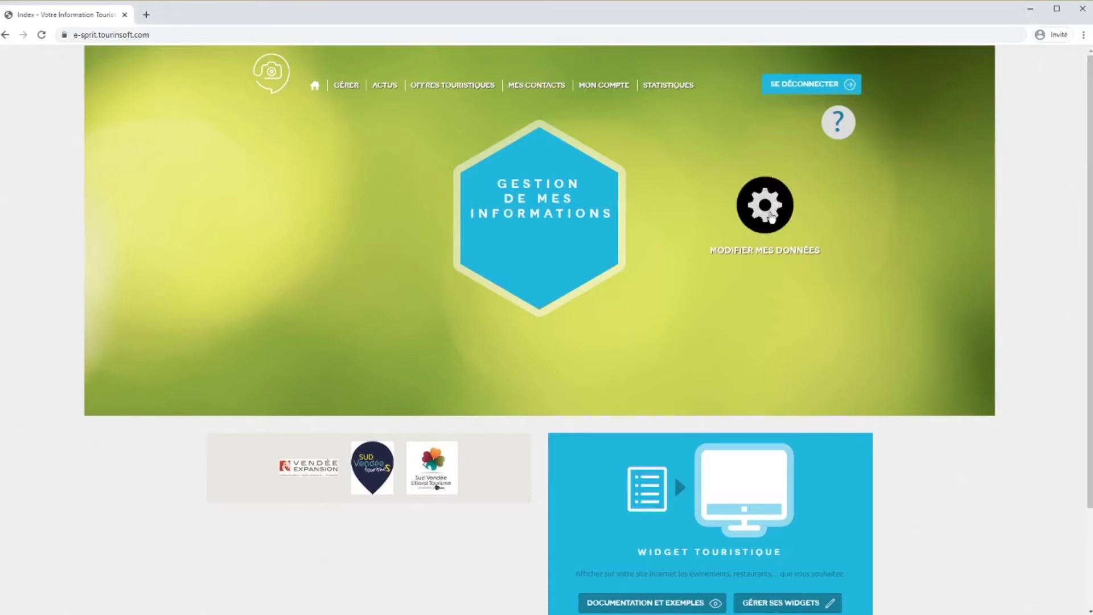
# - Review the Modifier mes données categories panel, close it, and go to the GÉRER offers page
pyautogui.click(772, 219)
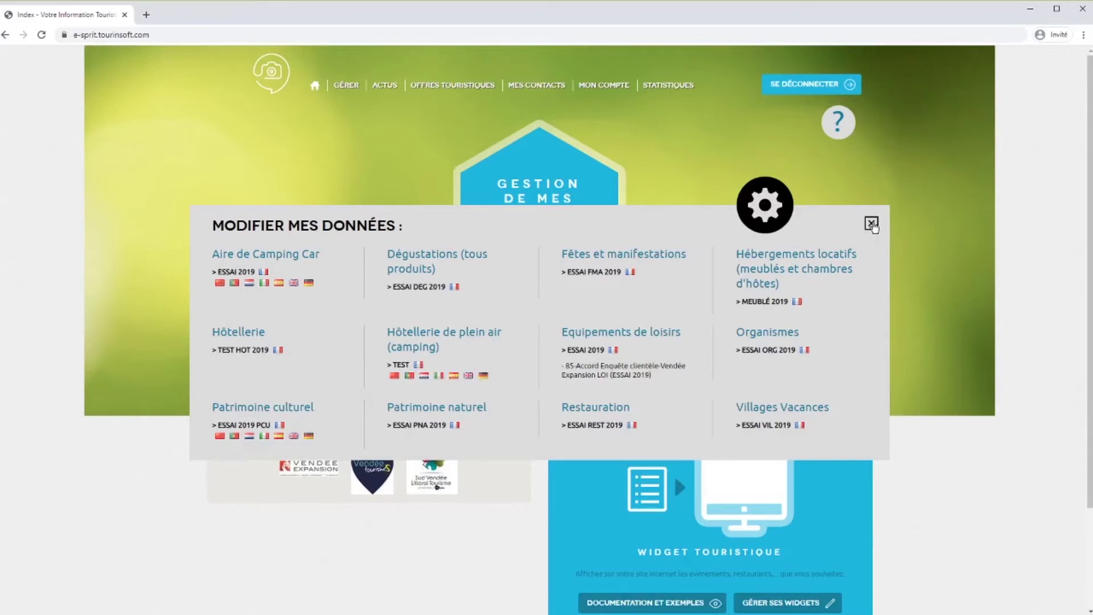
pyautogui.click(871, 223)
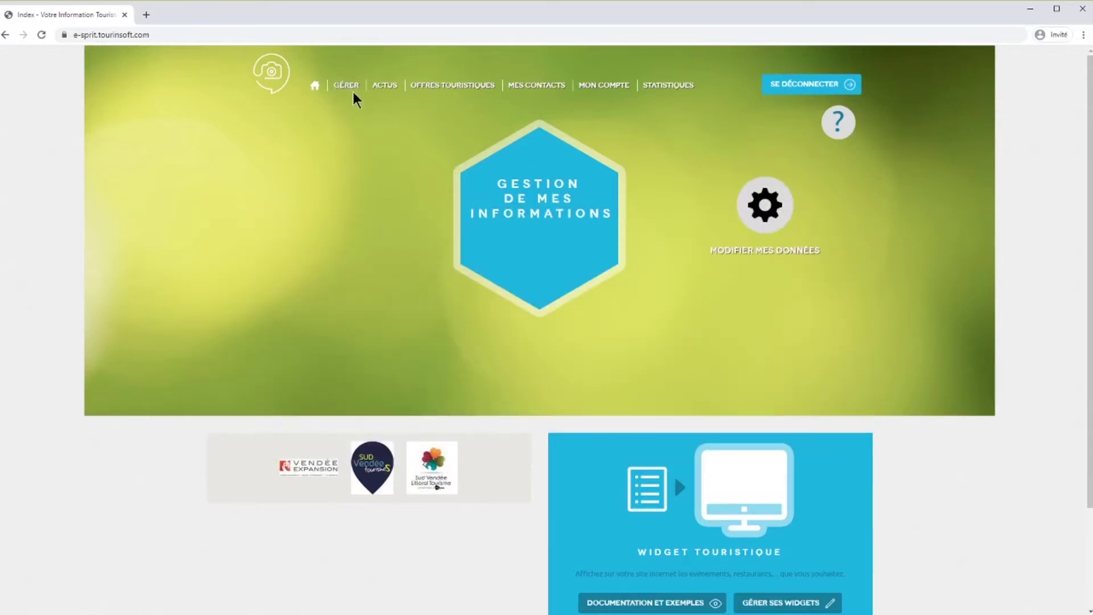
pyautogui.click(340, 91)
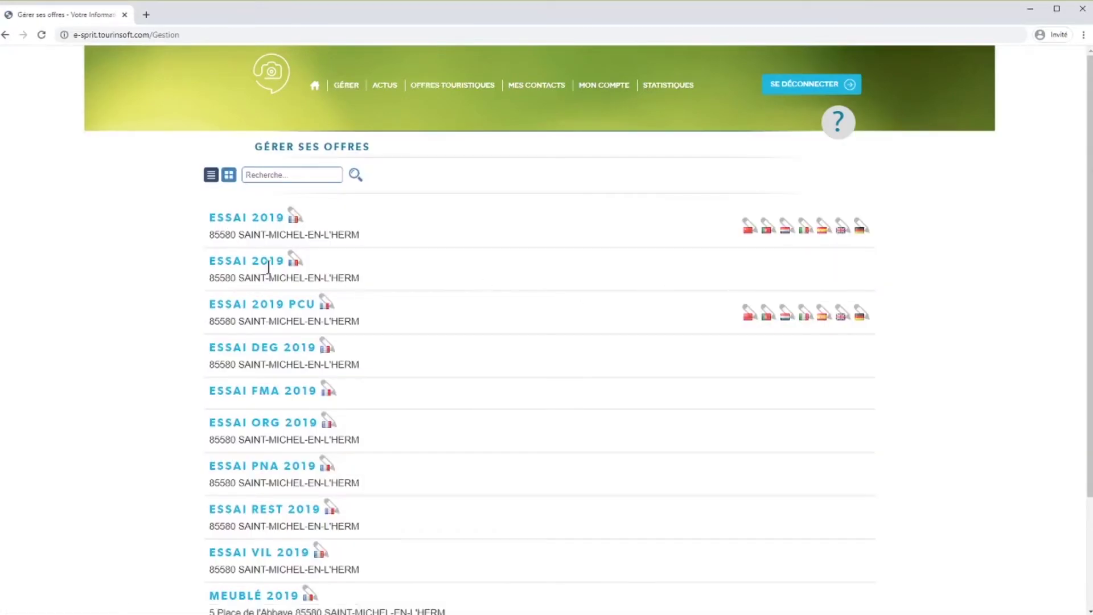
# - Switch the offers list to grid-card view, then return to the home page
pyautogui.scroll(-3, 383, 370)
pyautogui.scroll(3, 384, 370)
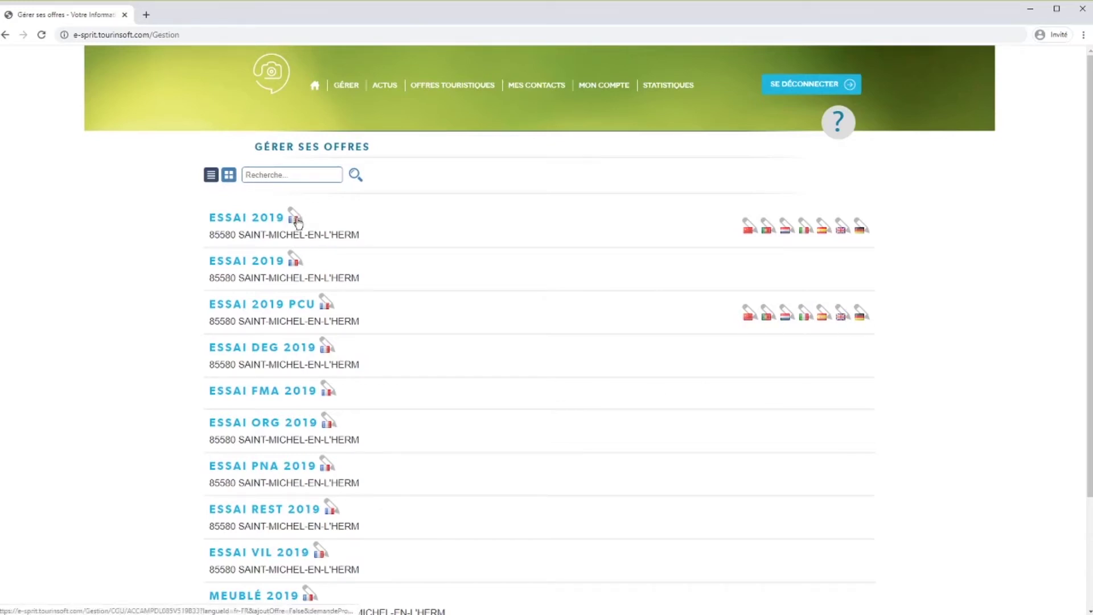
pyautogui.click(229, 175)
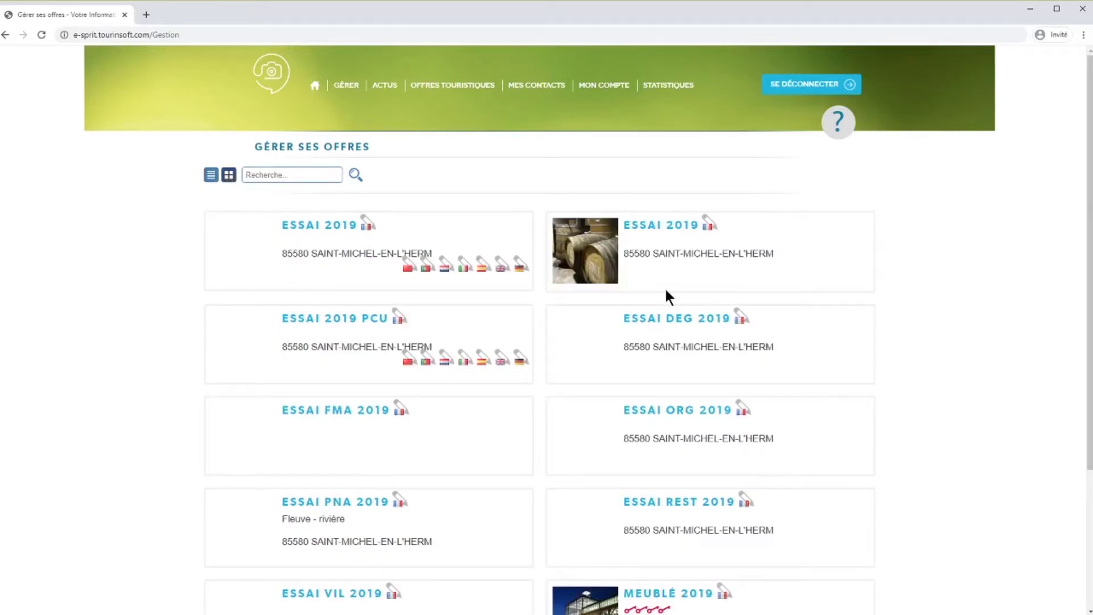
pyautogui.scroll(-2, 666, 292)
pyautogui.scroll(3, 666, 296)
pyautogui.click(315, 85)
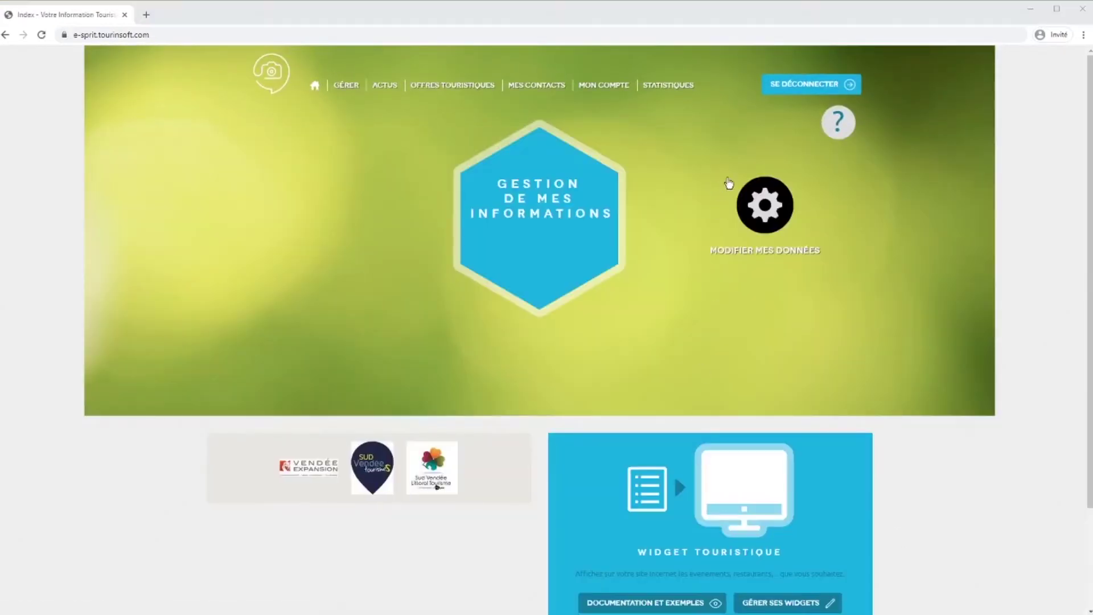
# - Open the ESSAI FMA 2019 offer under Fêtes et manifestations for editing
pyautogui.click(761, 205)
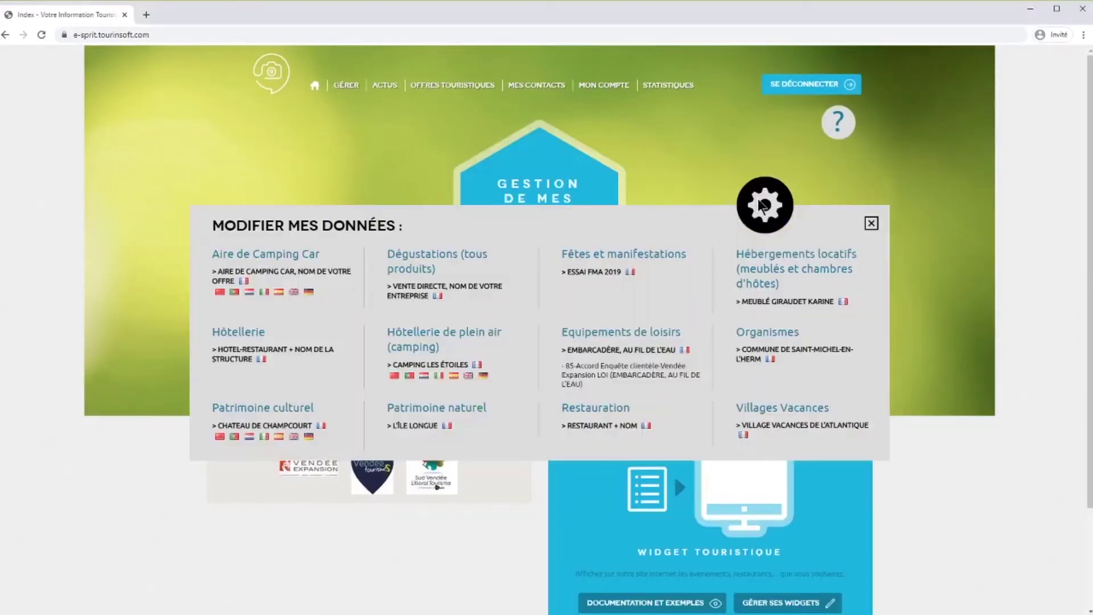
pyautogui.click(593, 273)
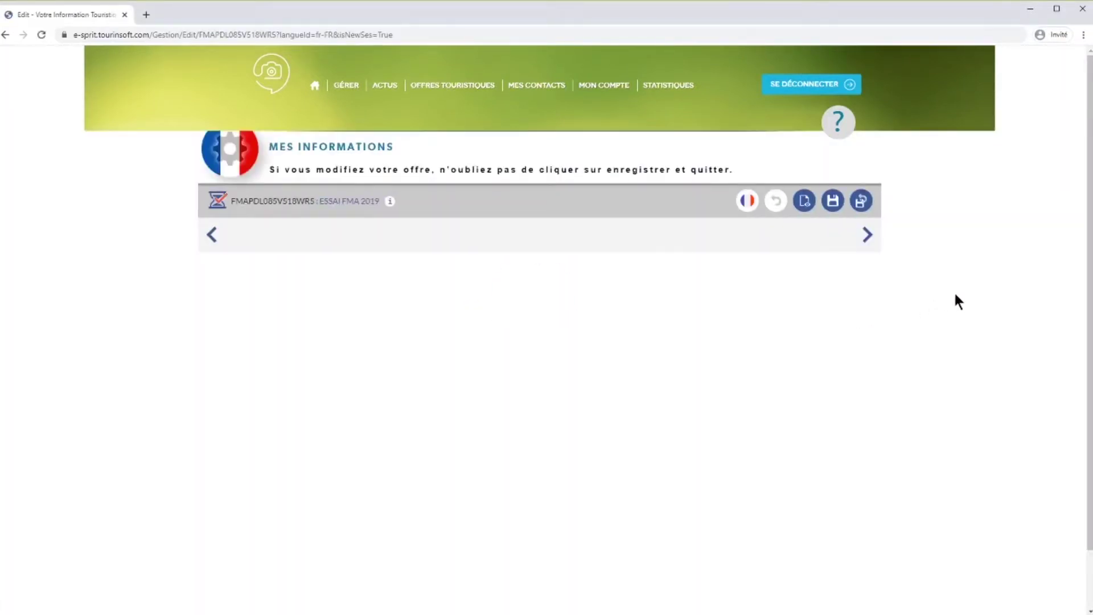
pyautogui.moveTo(1092, 224); pyautogui.dragTo(1082, 287)
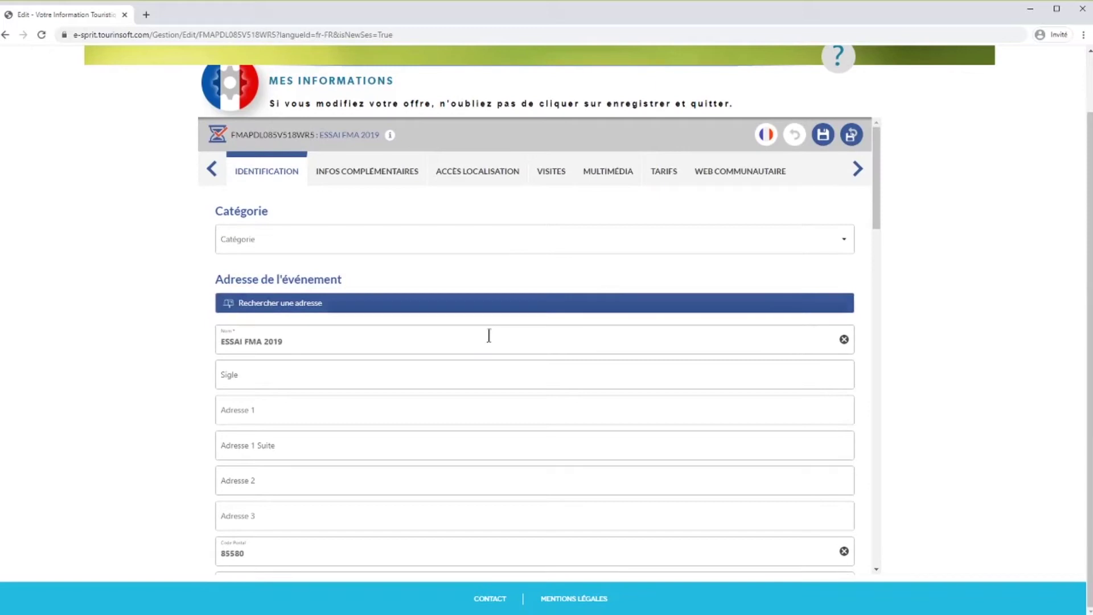
pyautogui.click(839, 250)
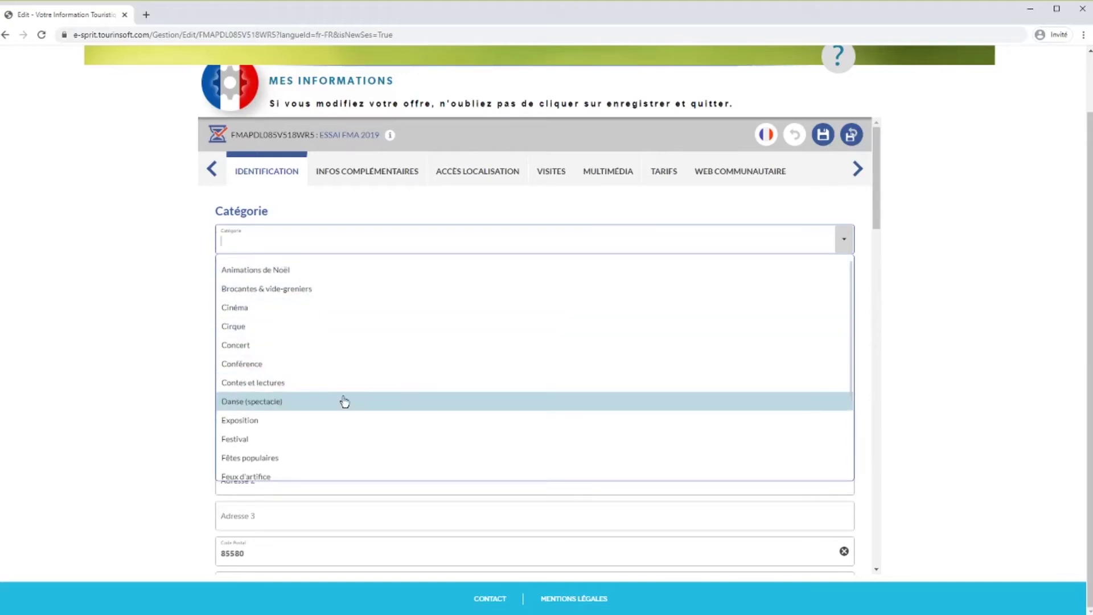
# - Choose Spectacle from the Catégorie dropdown list
pyautogui.scroll(-1, 346, 402)
pyautogui.scroll(-1, 345, 402)
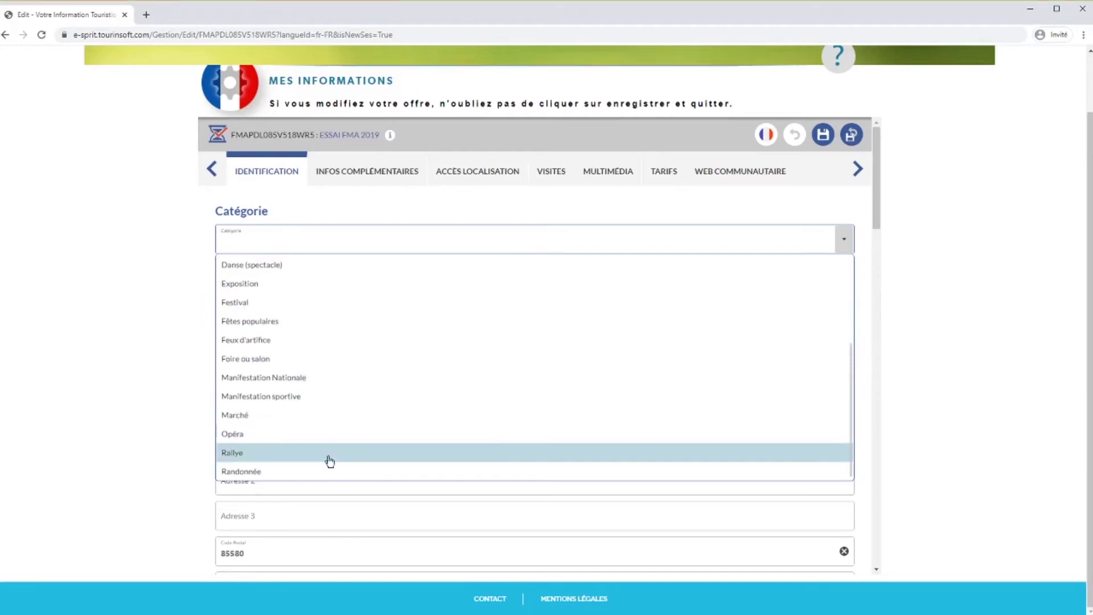
pyautogui.scroll(-1, 332, 461)
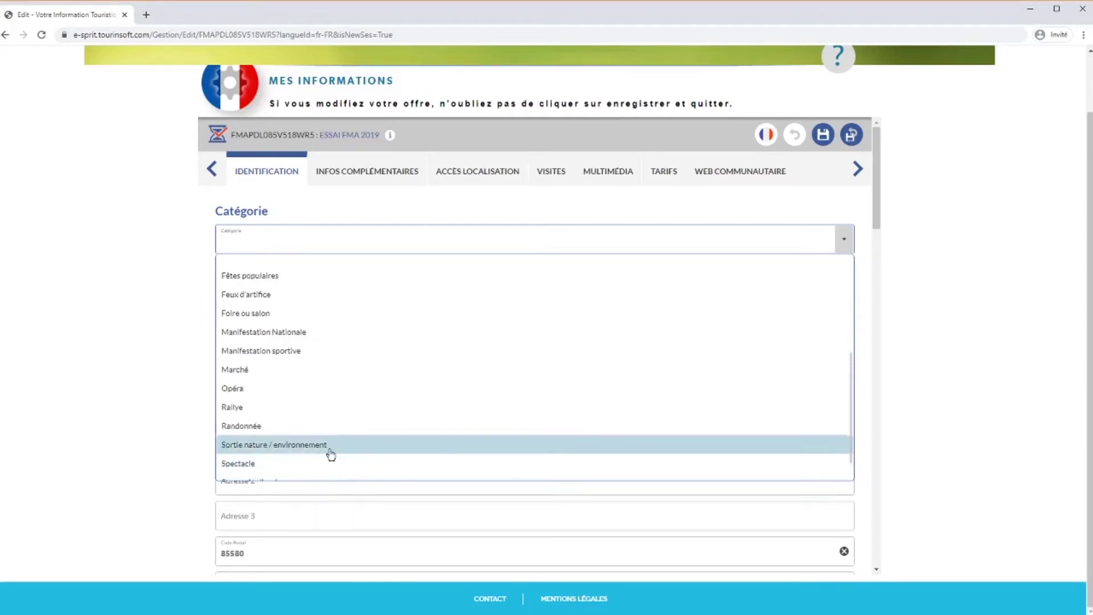
pyautogui.scroll(-1, 331, 454)
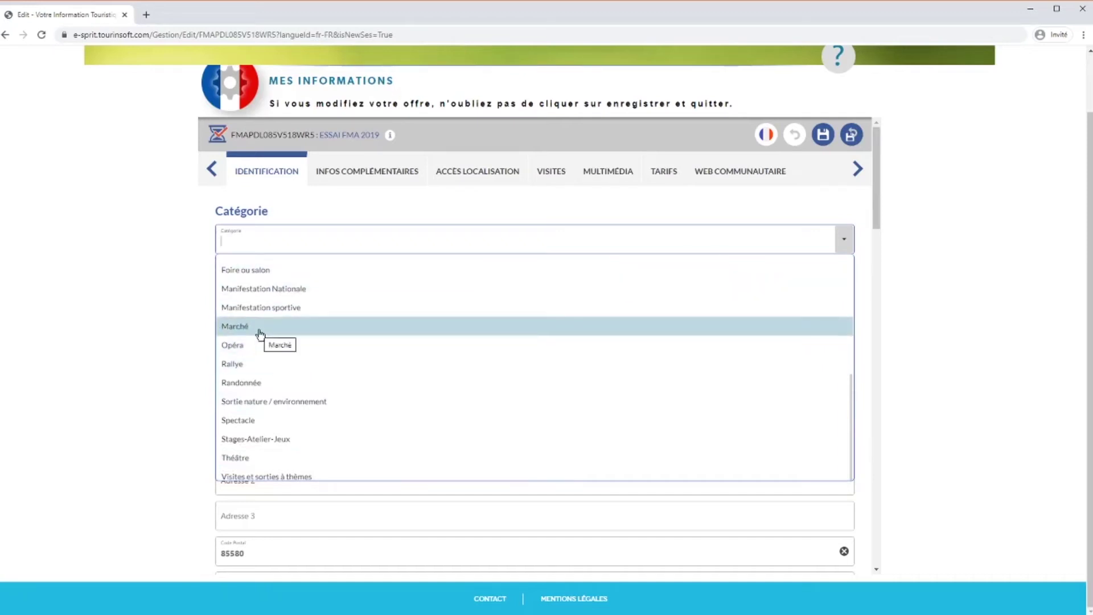
pyautogui.click(334, 420)
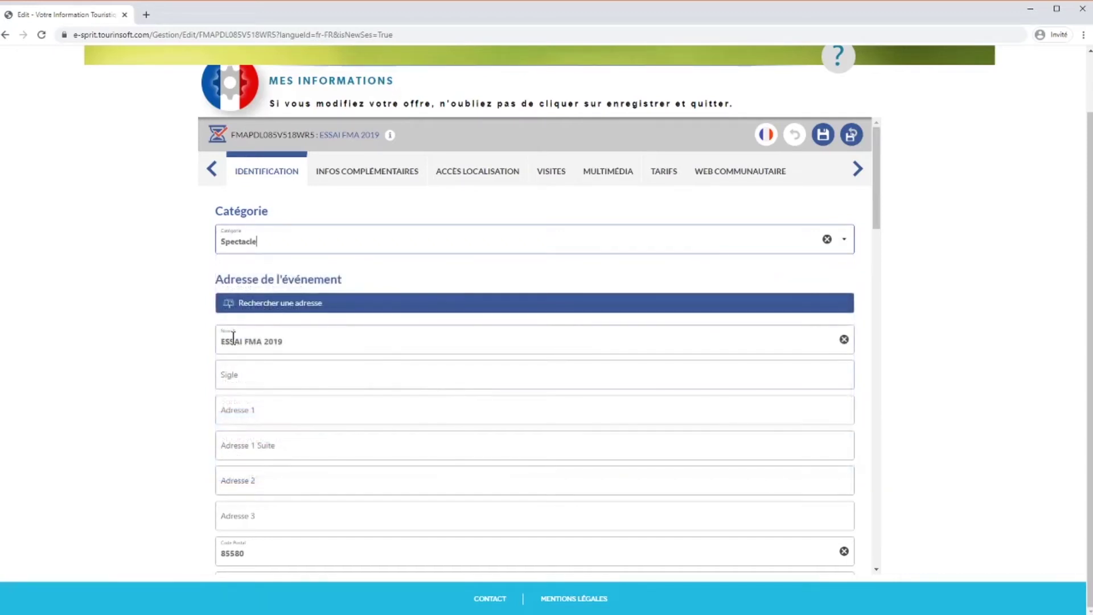
# - Retype the Nom field as Sortie nature "xxx", then swap in Concert and Théâtre
pyautogui.moveTo(220, 344); pyautogui.dragTo(328, 341)
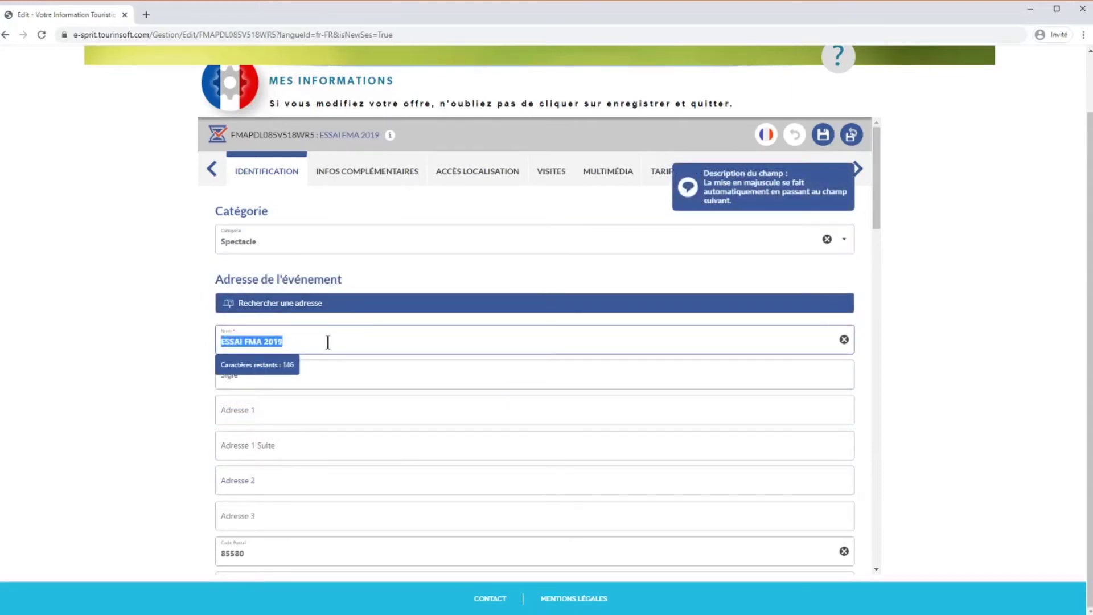
pyautogui.write('Sorti')
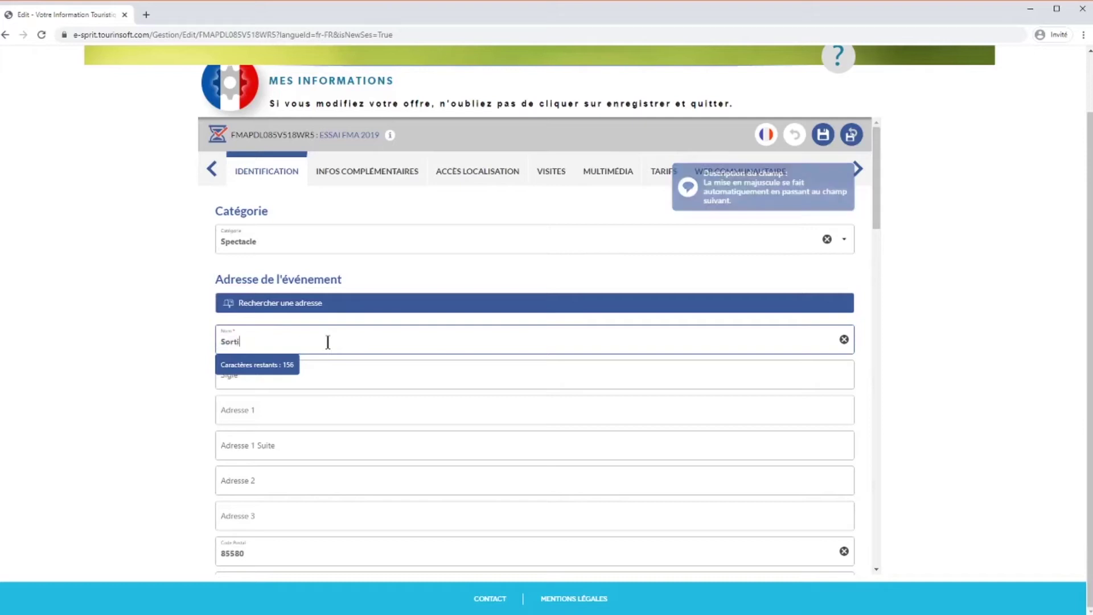
pyautogui.write('e natur')
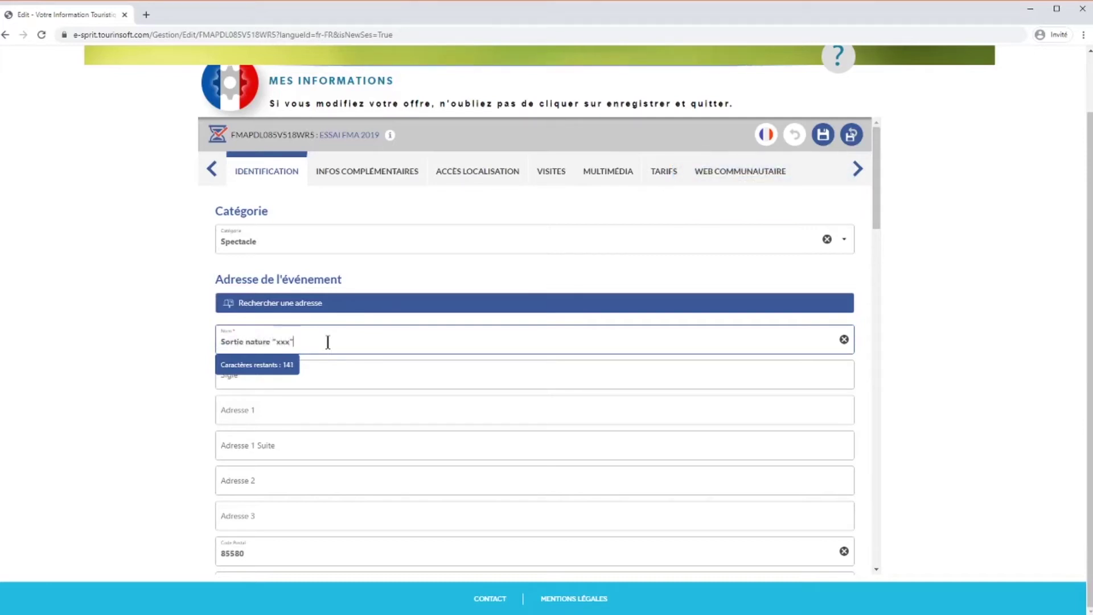
pyautogui.write('e "xxx"')
pyautogui.click(231, 365)
pyautogui.moveTo(220, 342); pyautogui.dragTo(276, 339)
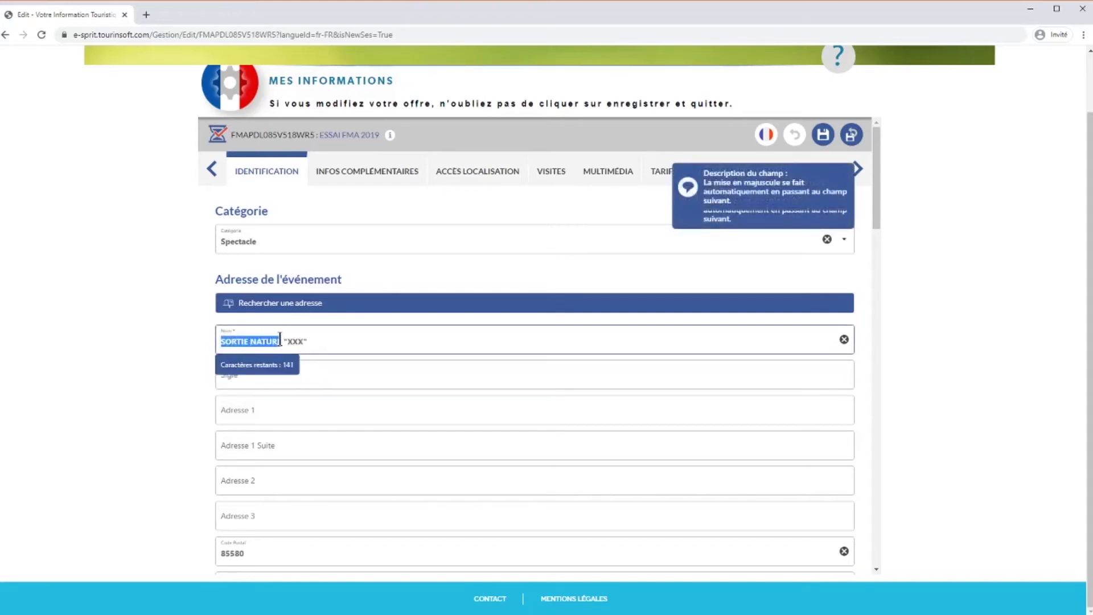
pyautogui.write('Concert')
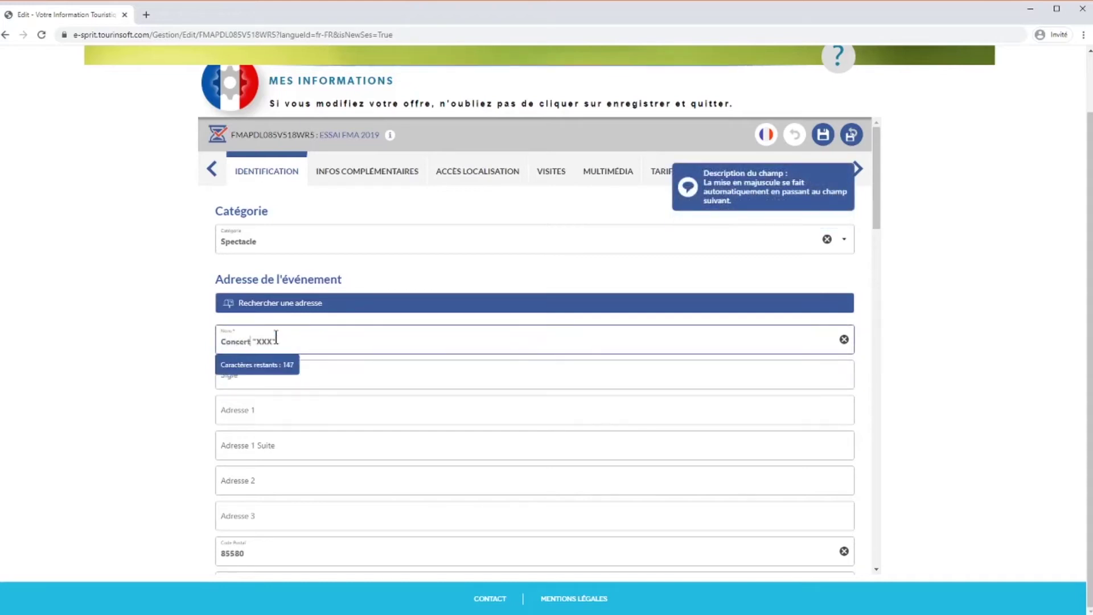
pyautogui.click(342, 377)
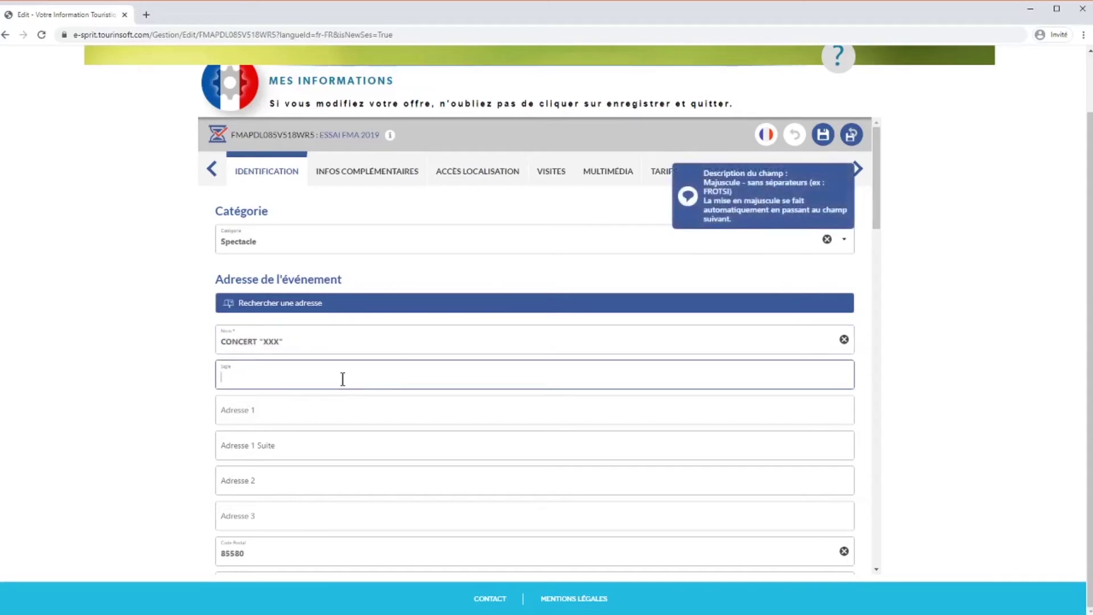
pyautogui.moveTo(220, 341); pyautogui.dragTo(256, 339)
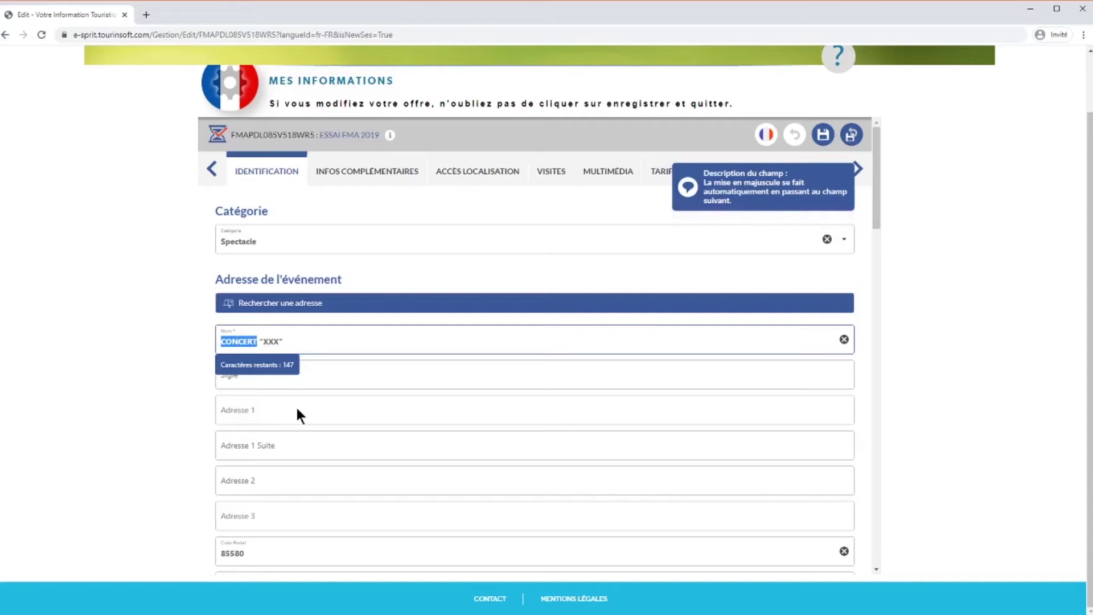
pyautogui.write('Théâ')
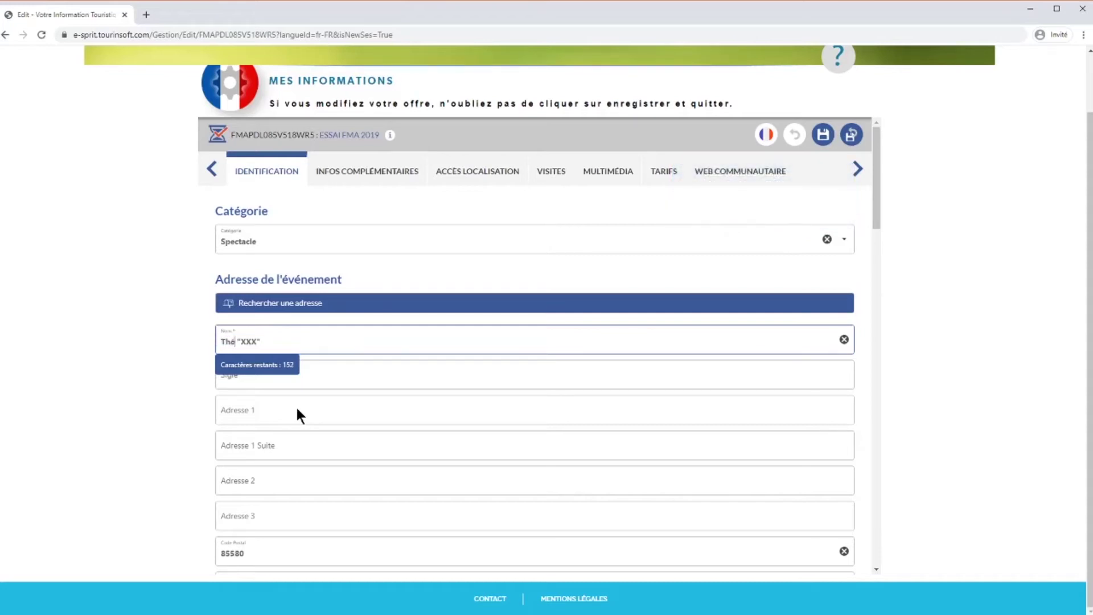
pyautogui.write('tre')
pyautogui.click(319, 367)
# - Change the name to VIDE GRENIER - ORGANISATEUR
pyautogui.moveTo(219, 343); pyautogui.dragTo(256, 345)
pyautogui.write('Vide gren')
pyautogui.press('BackSpace')
pyautogui.press('BackSpace')
pyautogui.write('enier')
pyautogui.moveTo(270, 342); pyautogui.dragTo(317, 342)
pyautogui.write('- ORGANISATEUR')
pyautogui.click(322, 376)
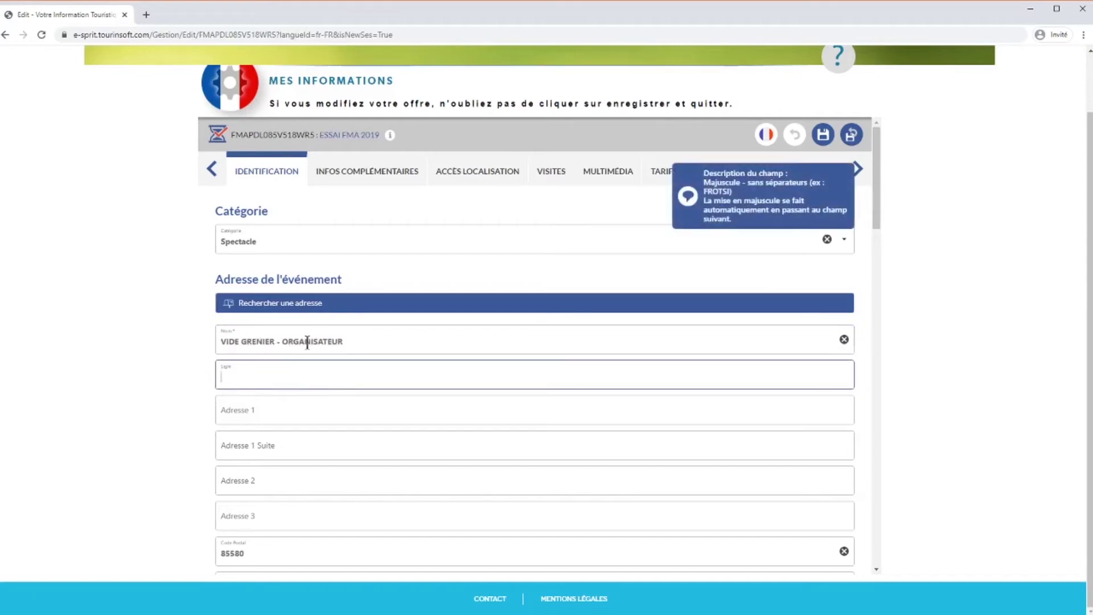
# - Replace the whole name with 'Feux d'artifices - commune'
pyautogui.click(346, 341)
pyautogui.moveTo(345, 341); pyautogui.dragTo(220, 339)
pyautogui.write('Fe')
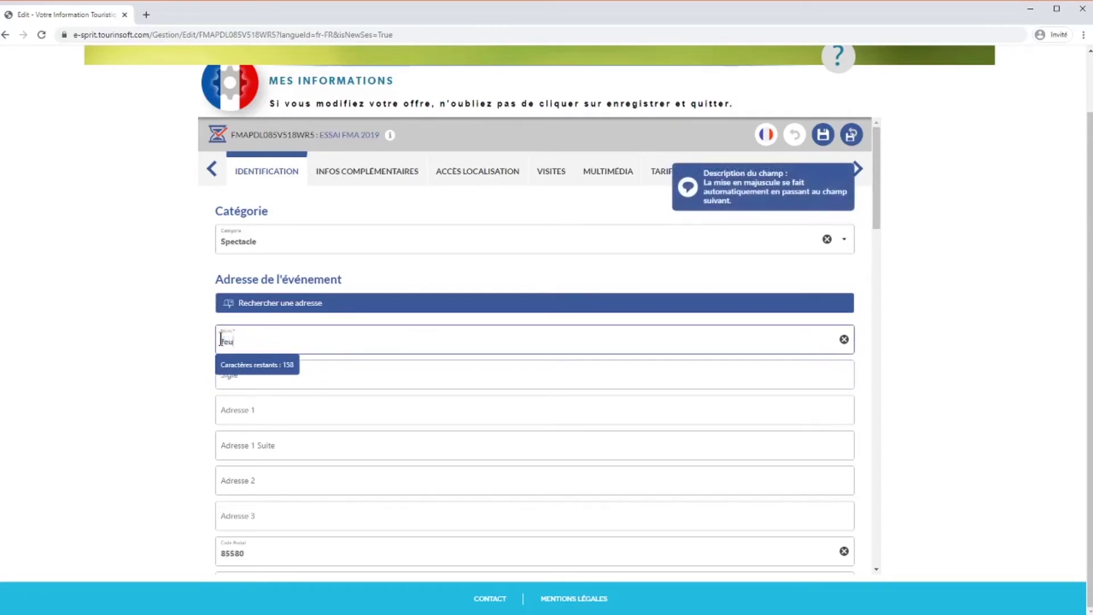
pyautogui.write("ux d'artifices")
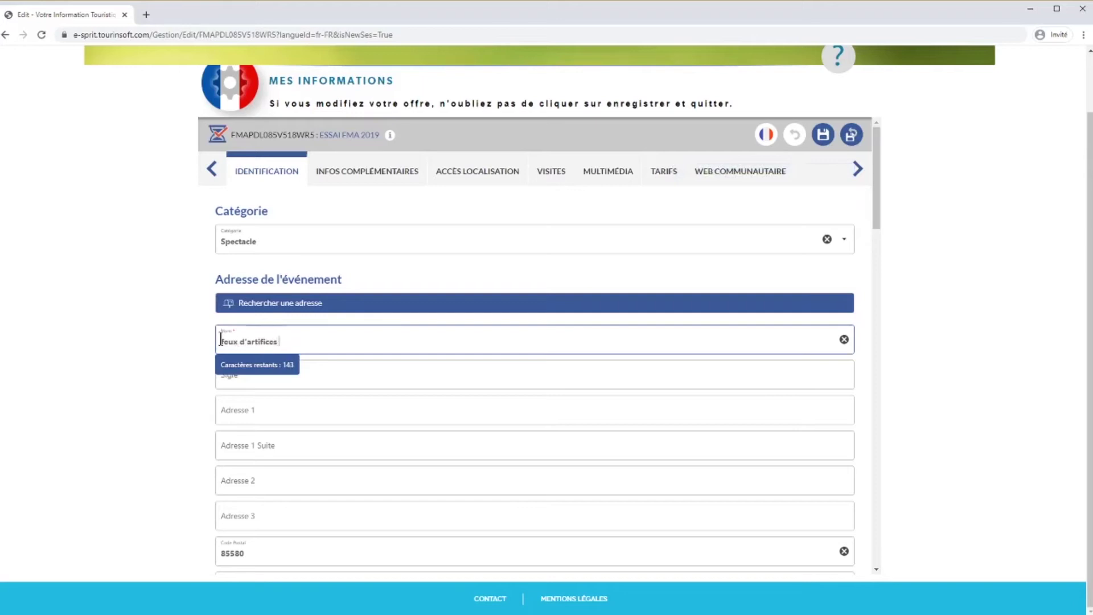
pyautogui.write(' - commune')
# - Validate the name FEUX D'ARTIFICES - COMMUNE and view help for the Adresse fields
pyautogui.click(303, 400)
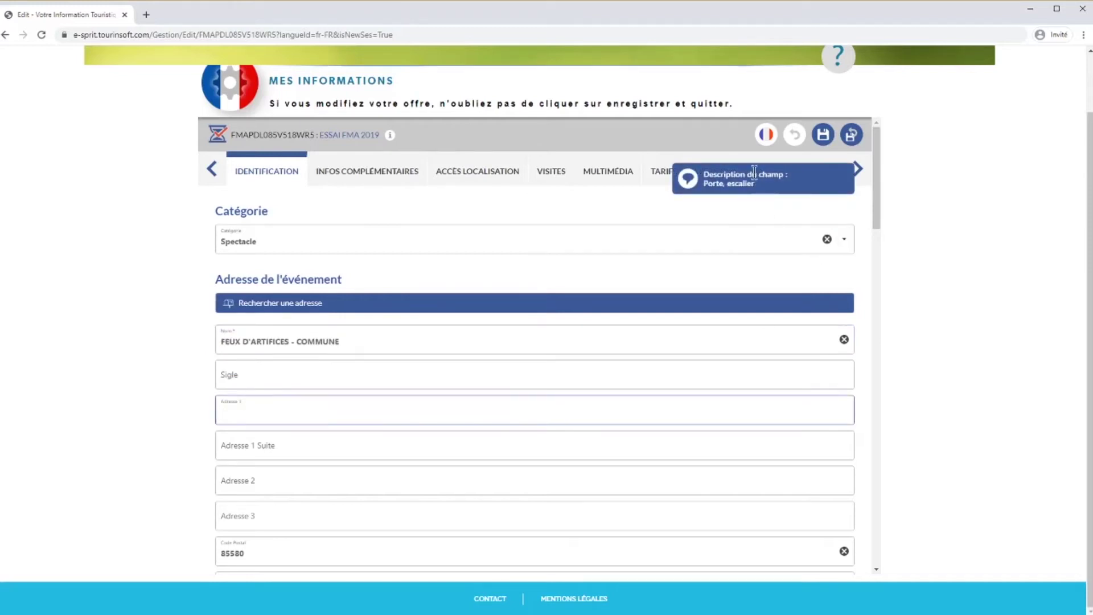
pyautogui.click(339, 449)
pyautogui.click(339, 475)
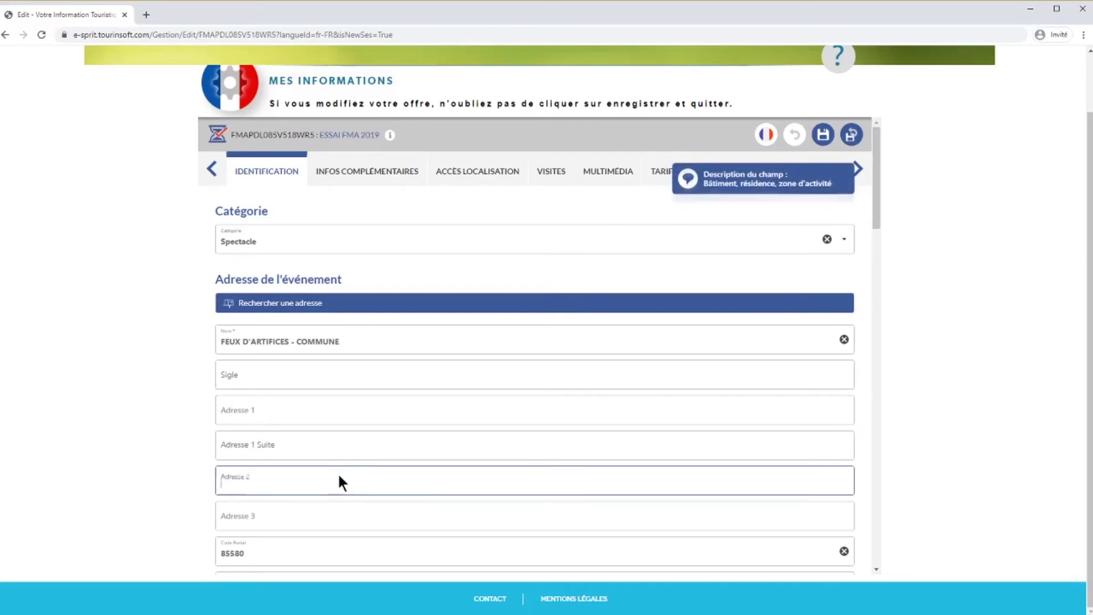
pyautogui.click(318, 516)
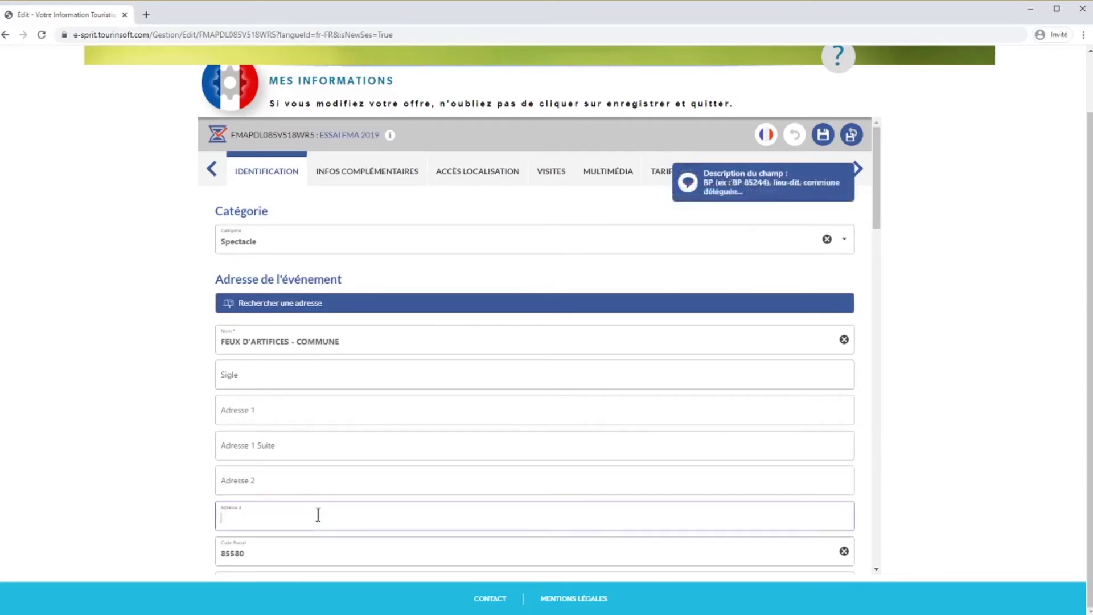
# - Add an empty row under Dates de la manifestation
pyautogui.moveTo(872, 203); pyautogui.dragTo(878, 247)
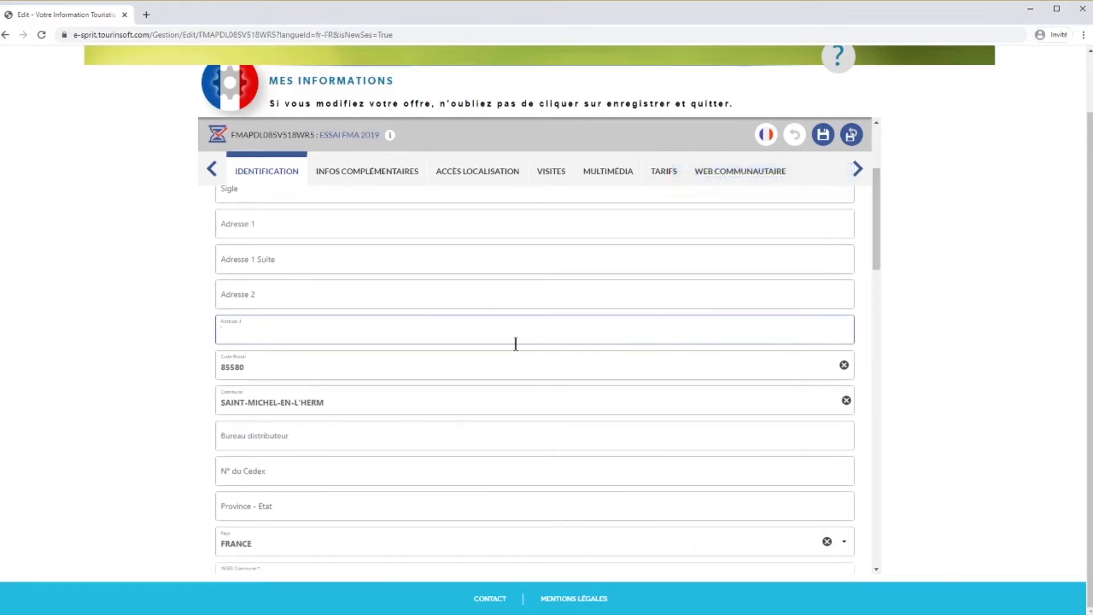
pyautogui.scroll(-4, 500, 406)
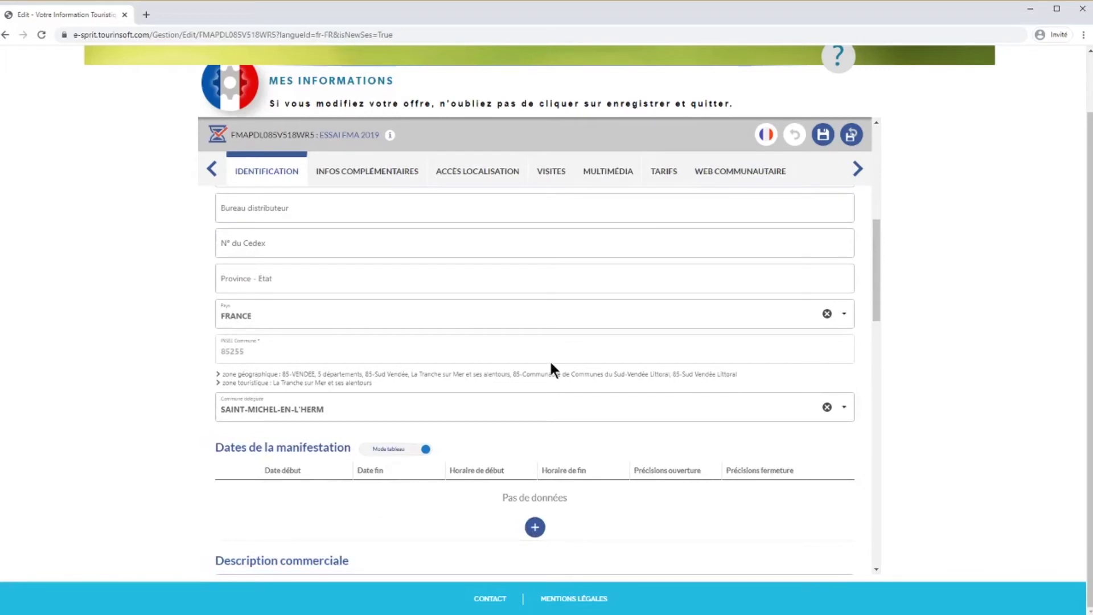
pyautogui.scroll(-2, 551, 366)
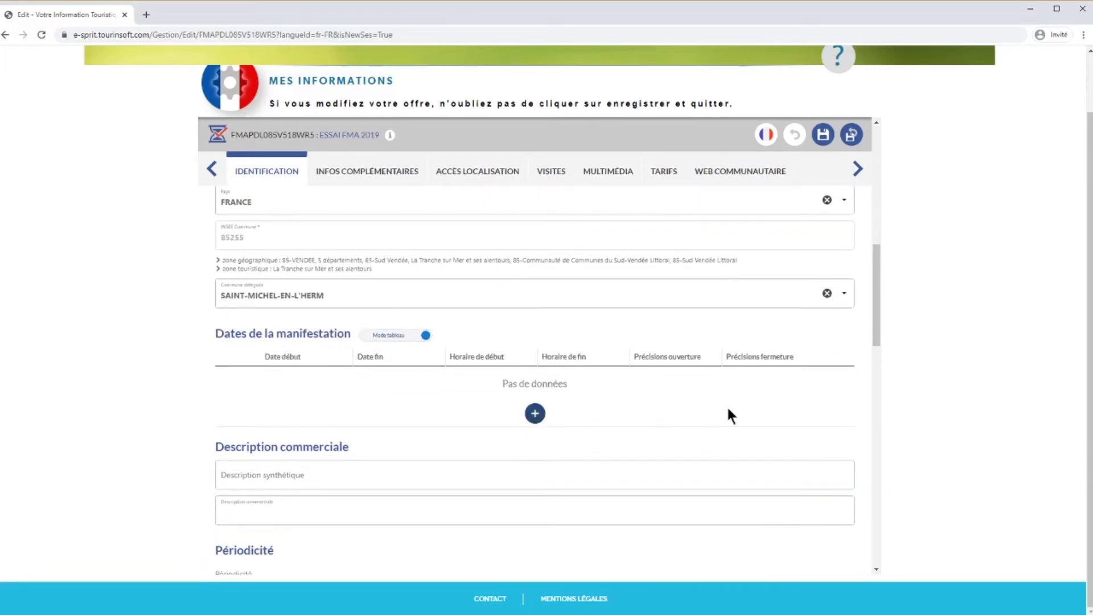
pyautogui.click(340, 388)
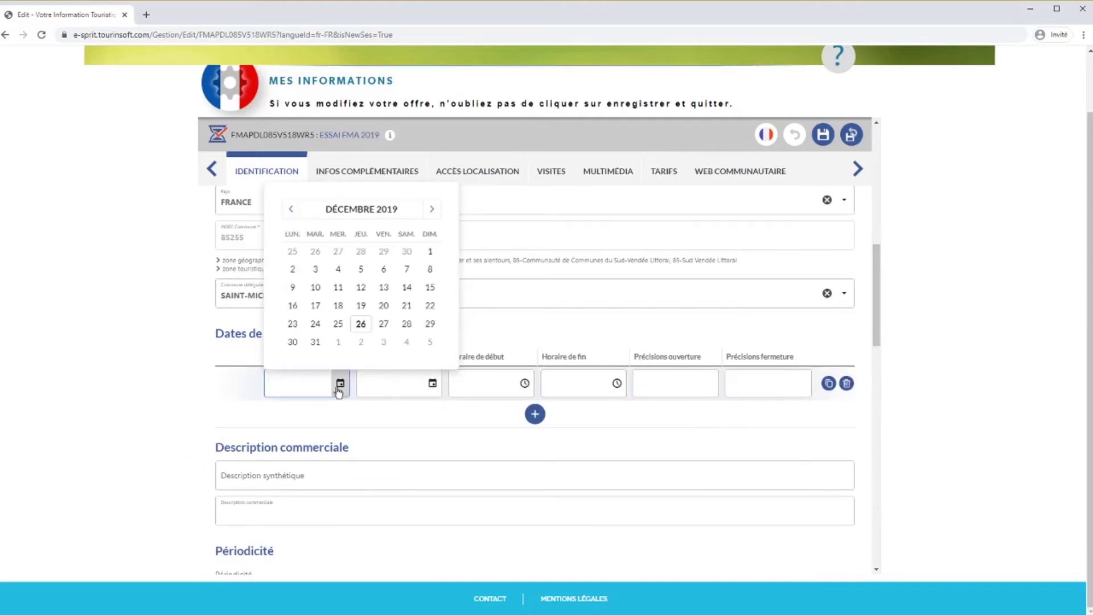
# - Set the first showing to 18/12/2019 with a 20:00 start time
pyautogui.click(339, 305)
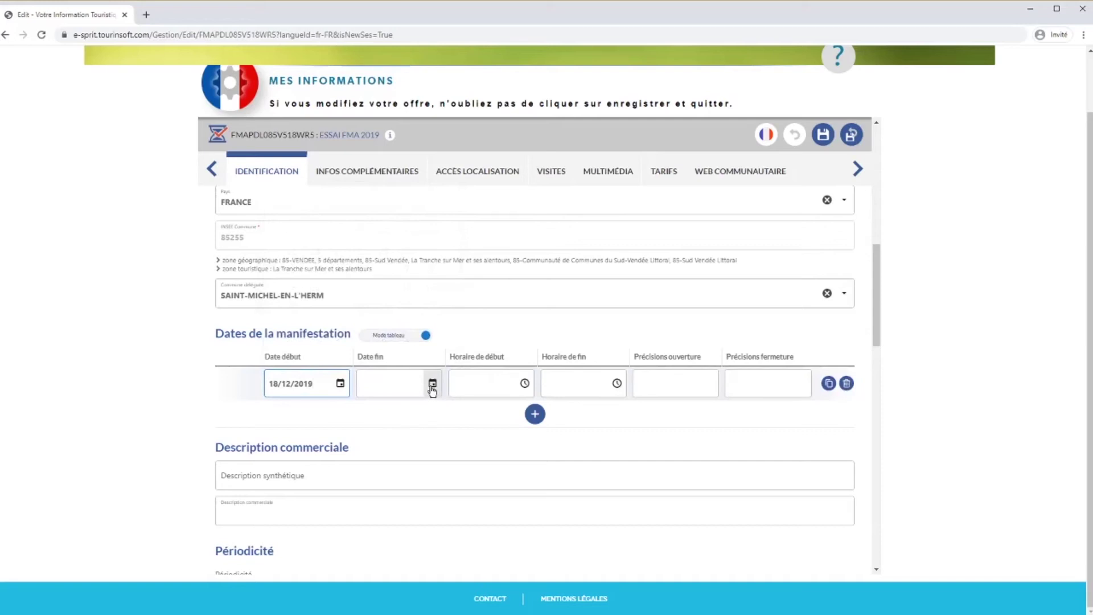
pyautogui.click(433, 387)
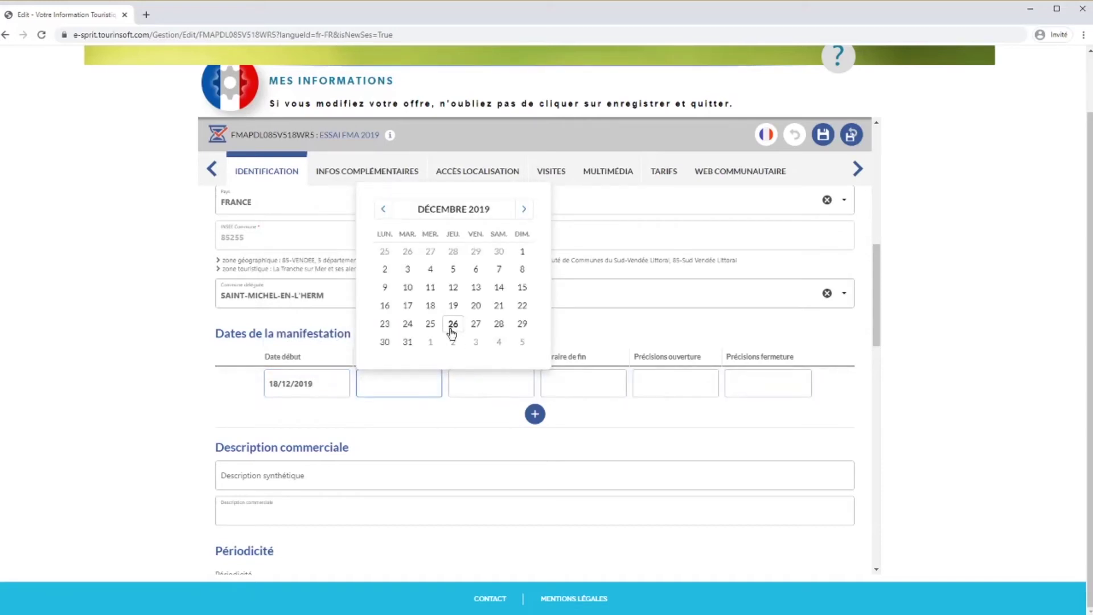
pyautogui.click(430, 305)
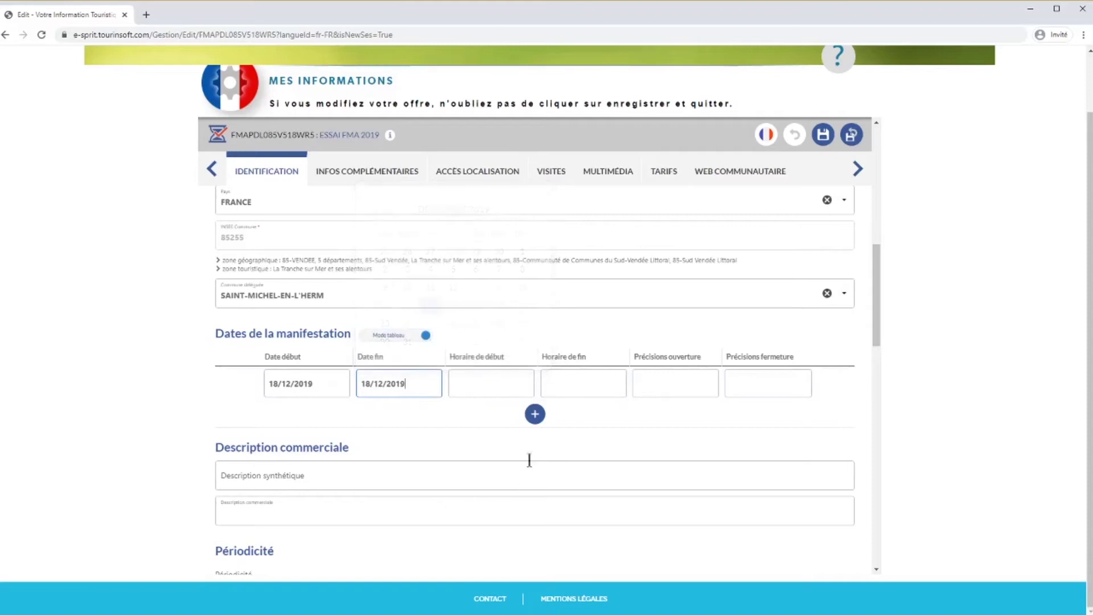
pyautogui.click(488, 382)
pyautogui.write('20')
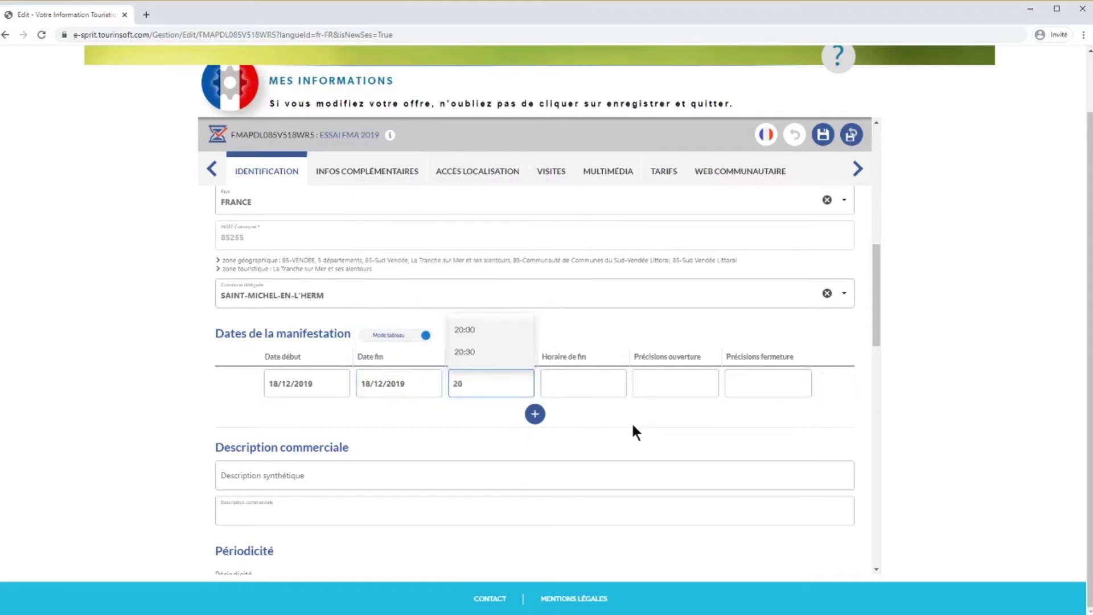
pyautogui.click(485, 330)
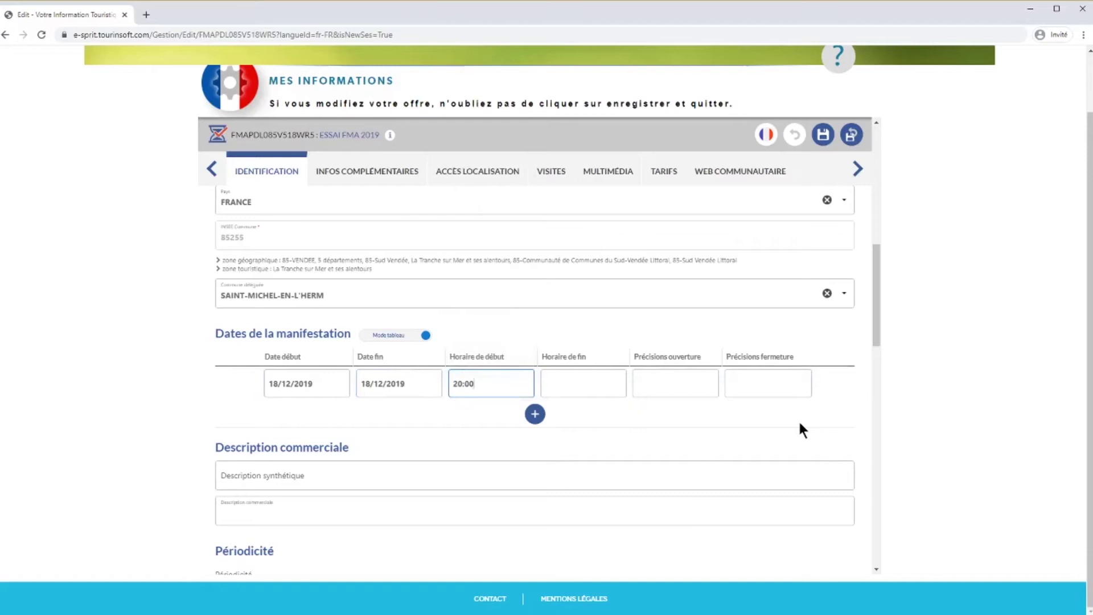
# - Add a second showing on 19/12/2019 at 15:00, then delete the 18/12/2019 showing
pyautogui.click(535, 414)
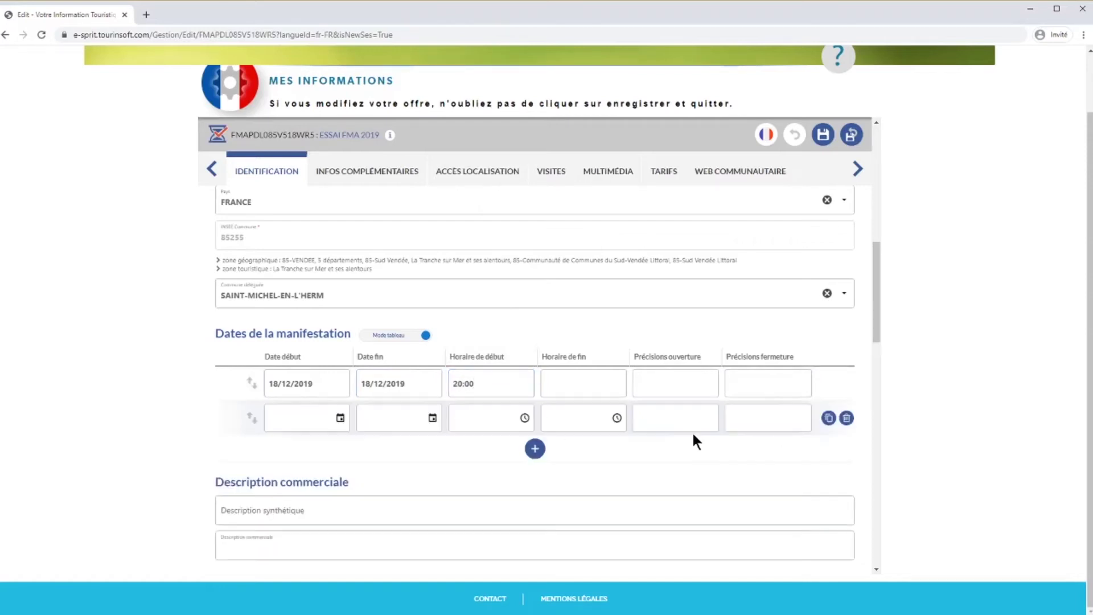
pyautogui.scroll(-1, 693, 439)
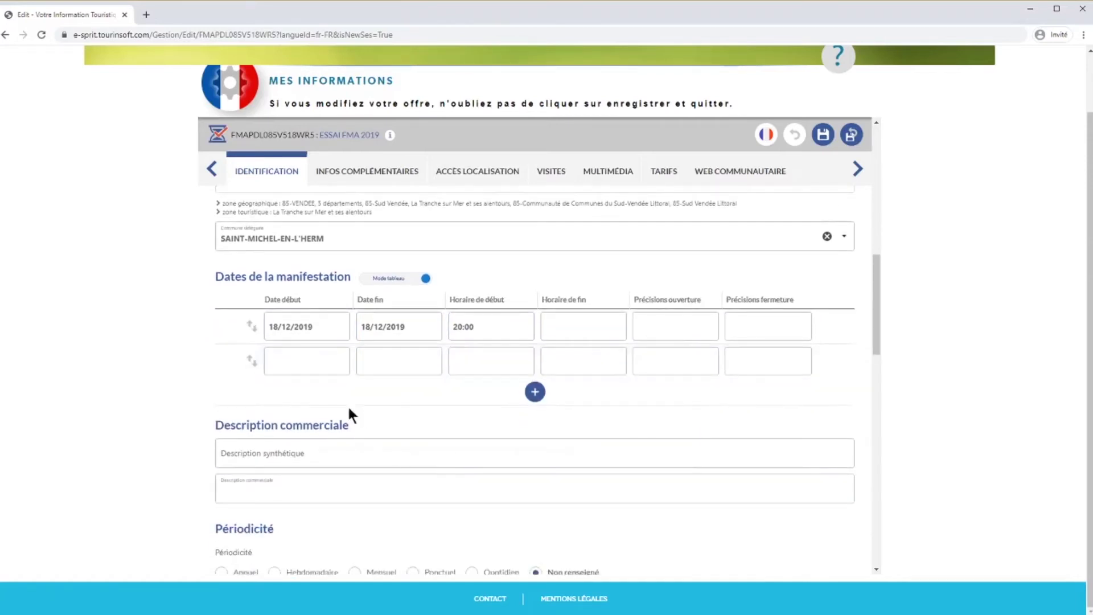
pyautogui.click(340, 362)
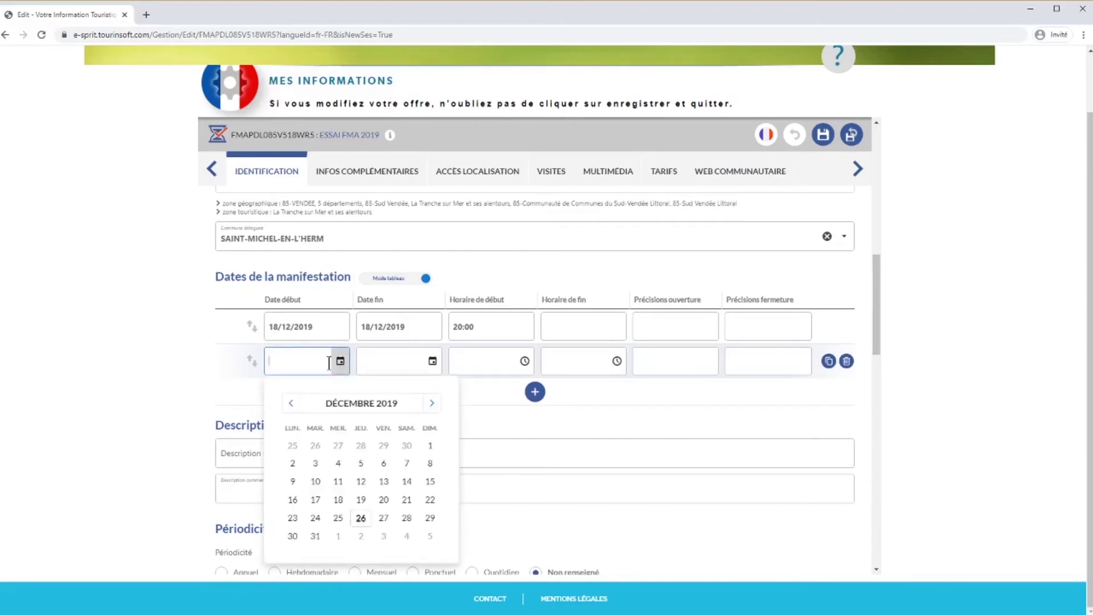
pyautogui.click(361, 500)
pyautogui.click(433, 363)
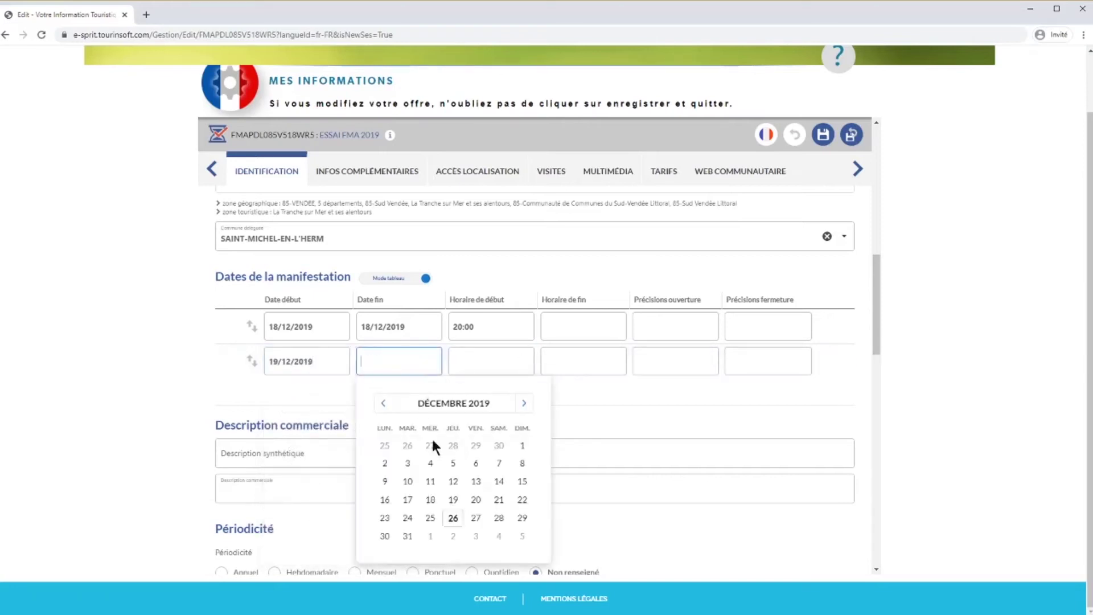
pyautogui.click(454, 500)
pyautogui.click(491, 362)
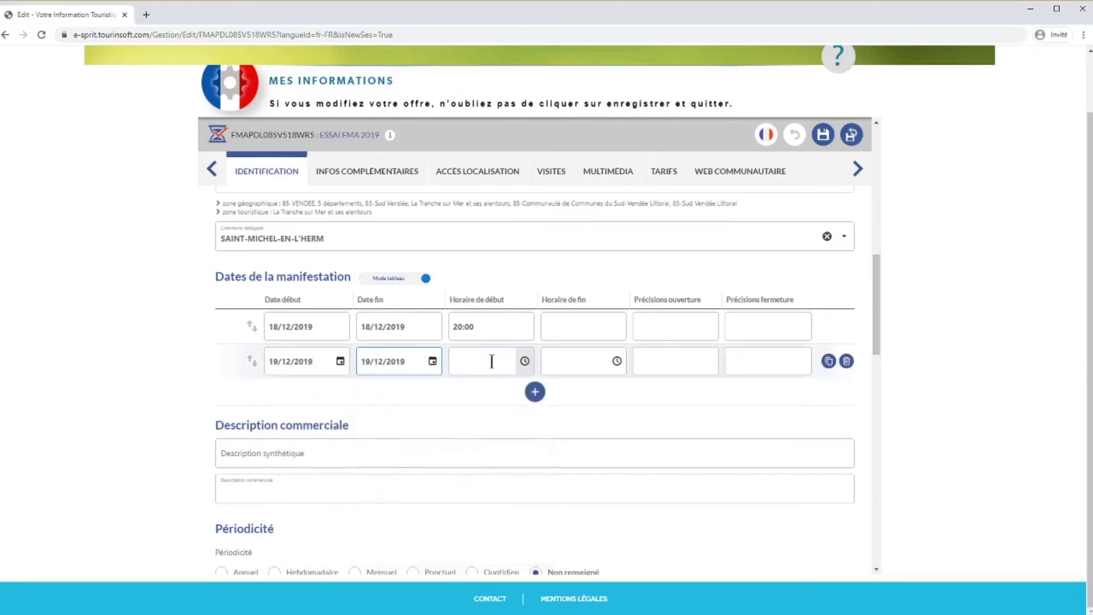
pyautogui.write('15')
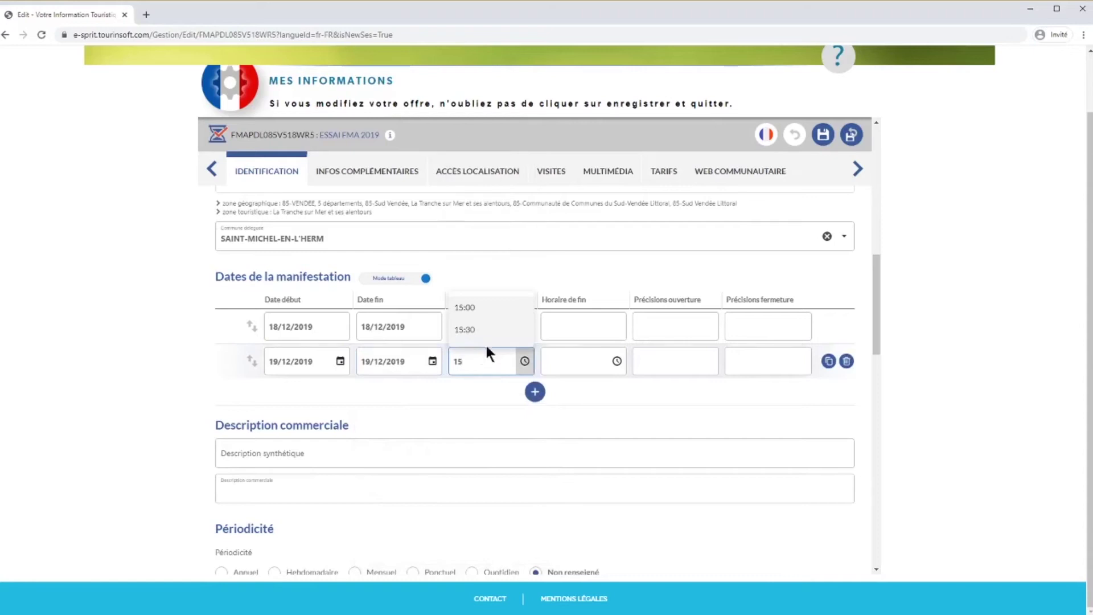
pyautogui.click(472, 307)
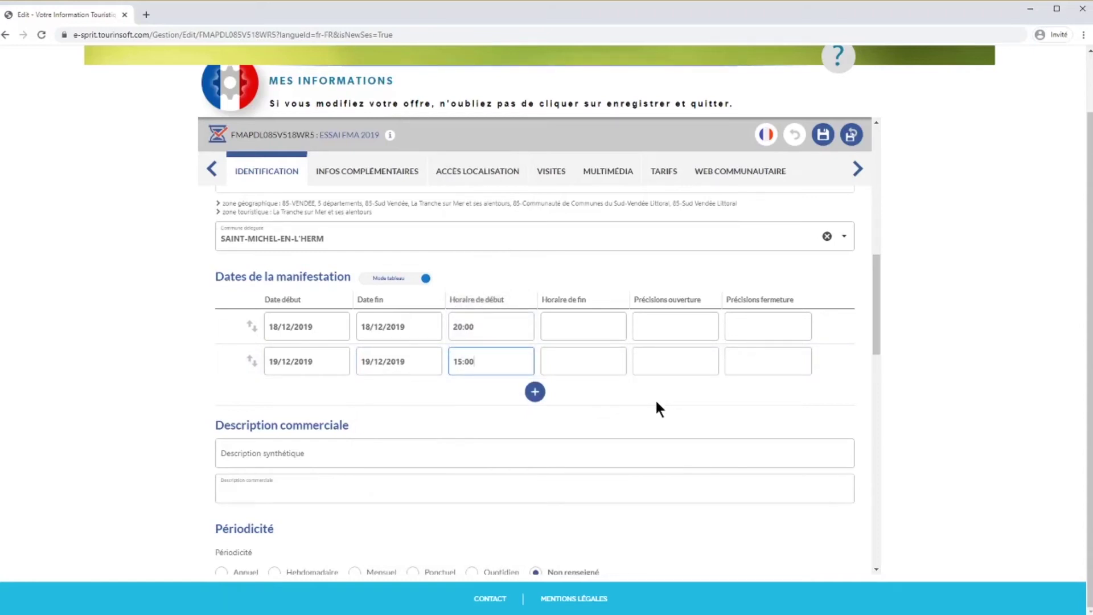
pyautogui.click(846, 326)
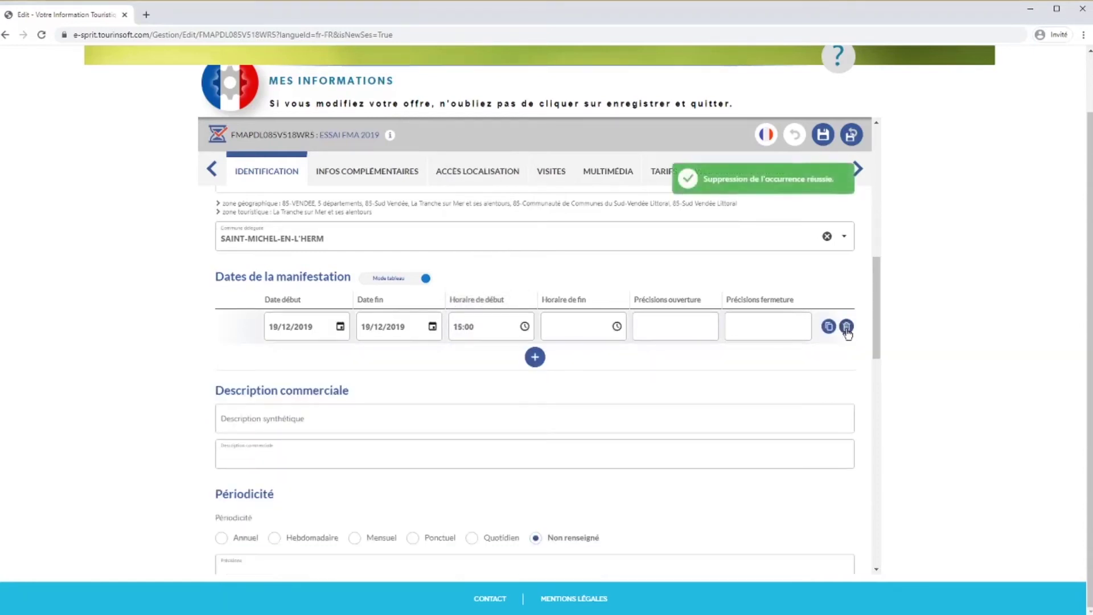
# - Delete the remaining date, switch the dates to calendar view and select Thursday 2 April 2020
pyautogui.click(847, 327)
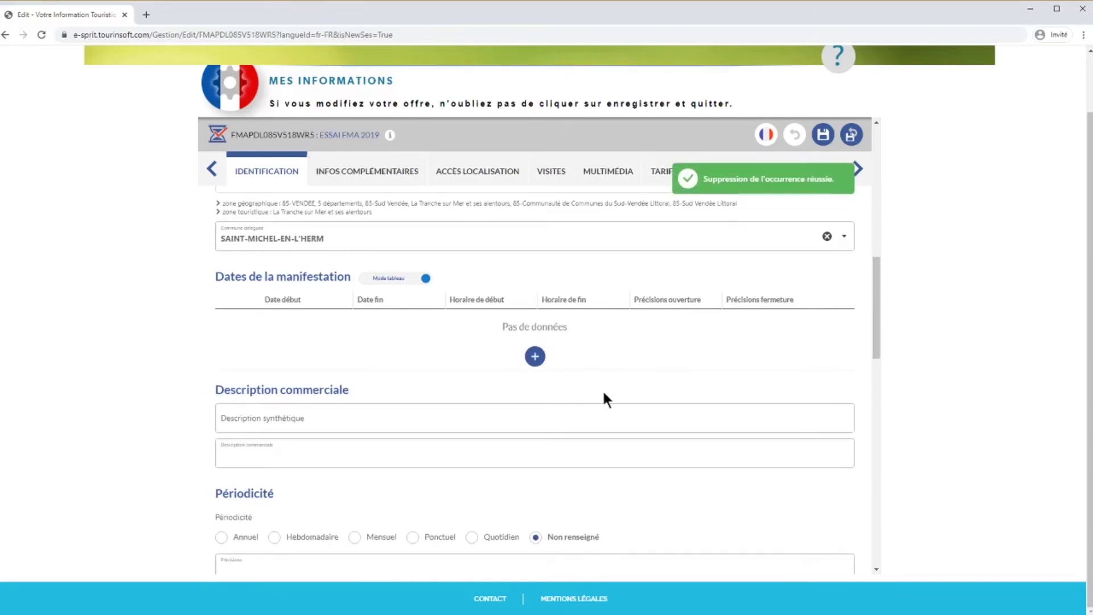
pyautogui.click(392, 279)
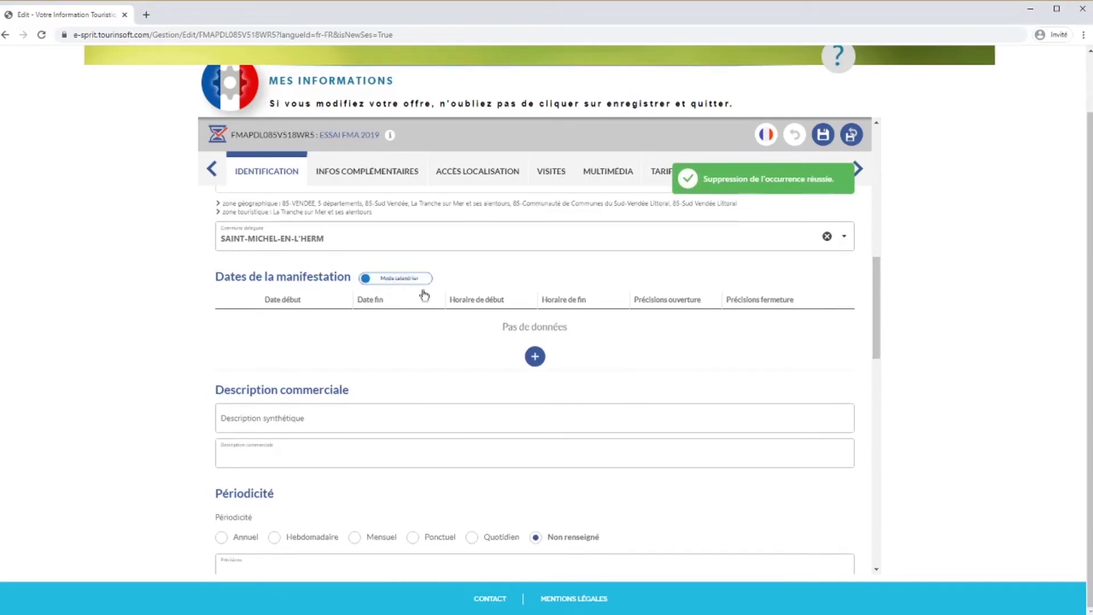
pyautogui.click(353, 310)
pyautogui.click(353, 310)
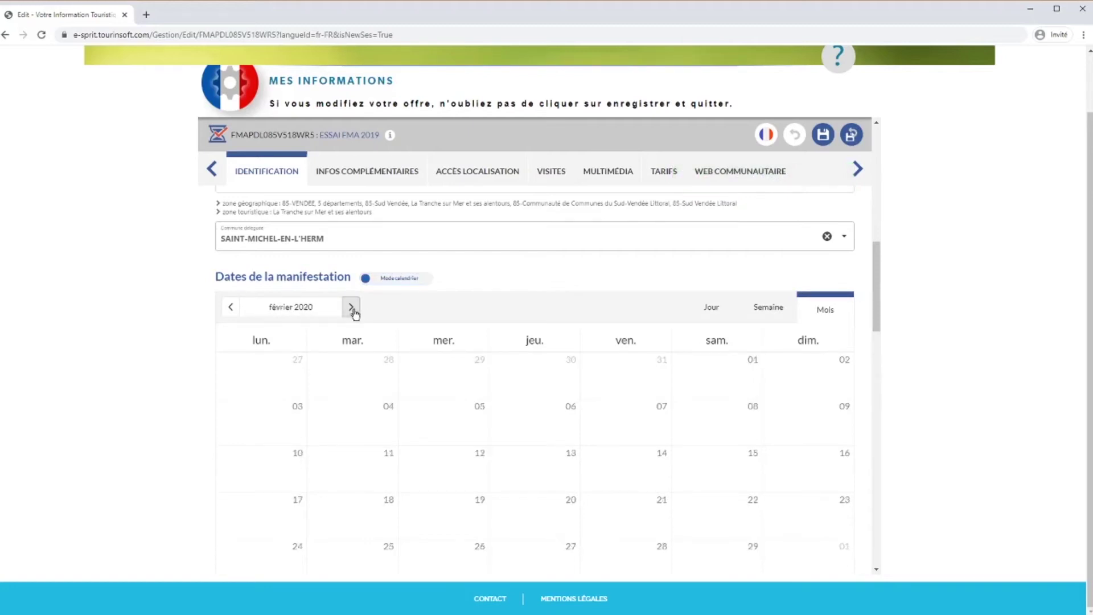
pyautogui.moveTo(873, 280); pyautogui.dragTo(873, 294)
pyautogui.click(349, 228)
pyautogui.click(349, 228)
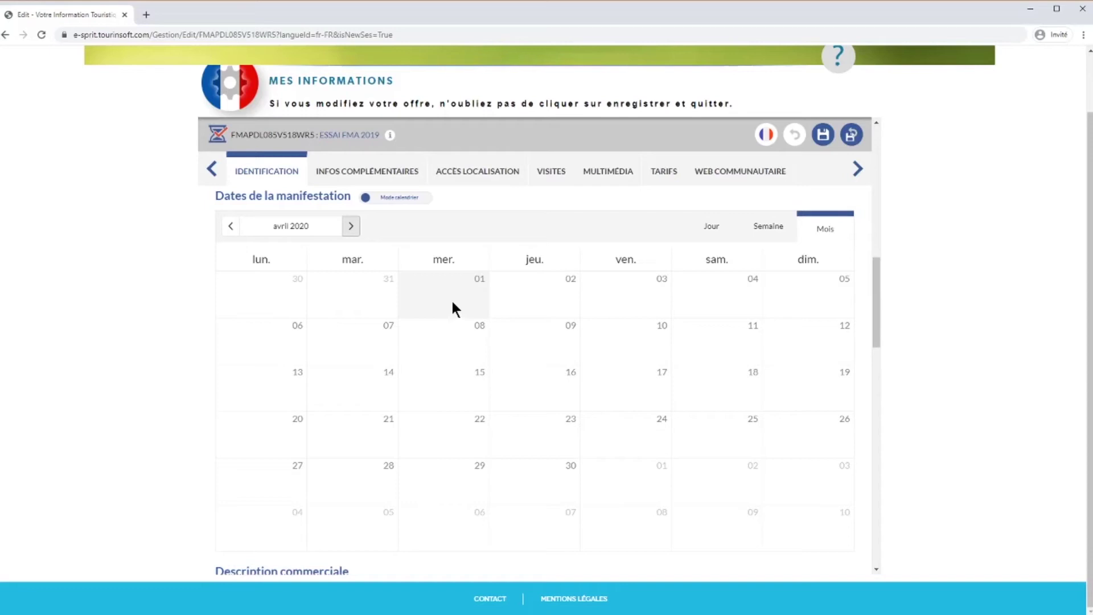
pyautogui.click(514, 300)
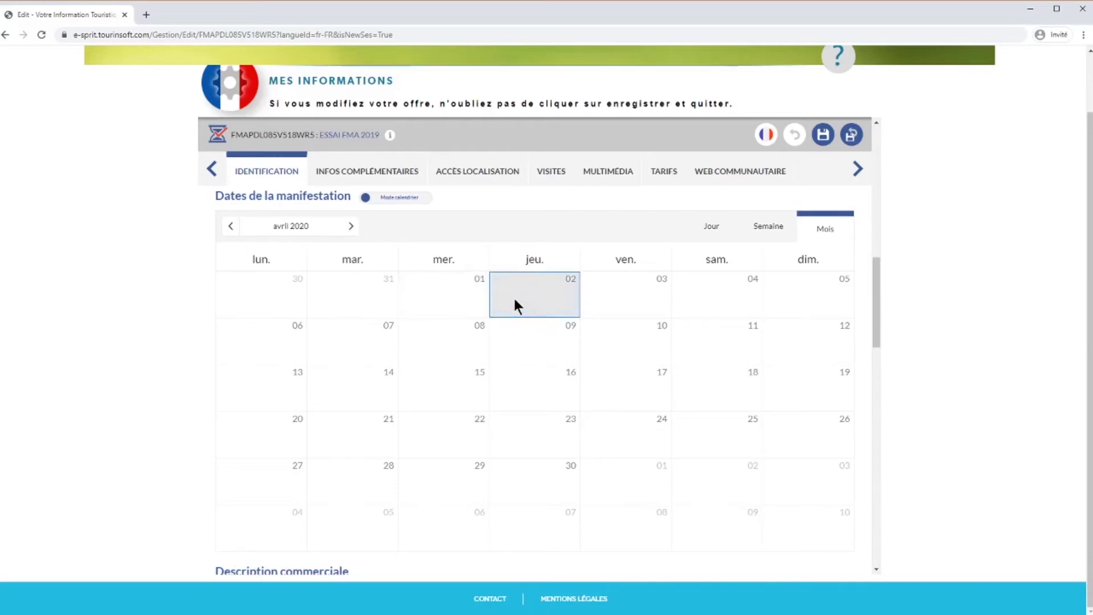
# - Create a date entry for 2 April 2020 and set its recurrence to weekly (Hebdomadaire)
pyautogui.doubleClick(514, 296)
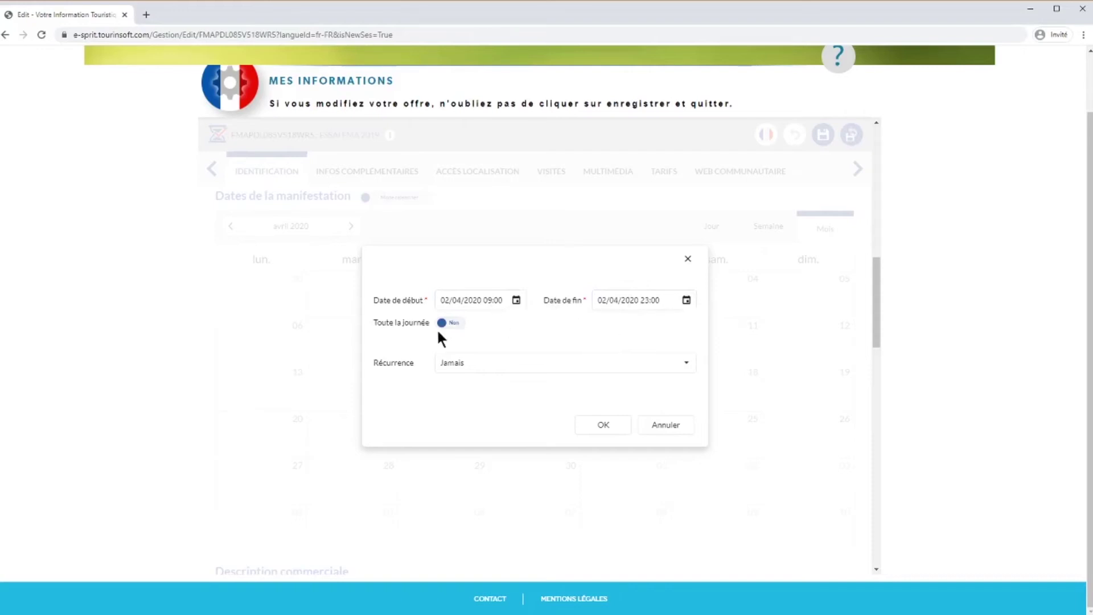
pyautogui.click(484, 365)
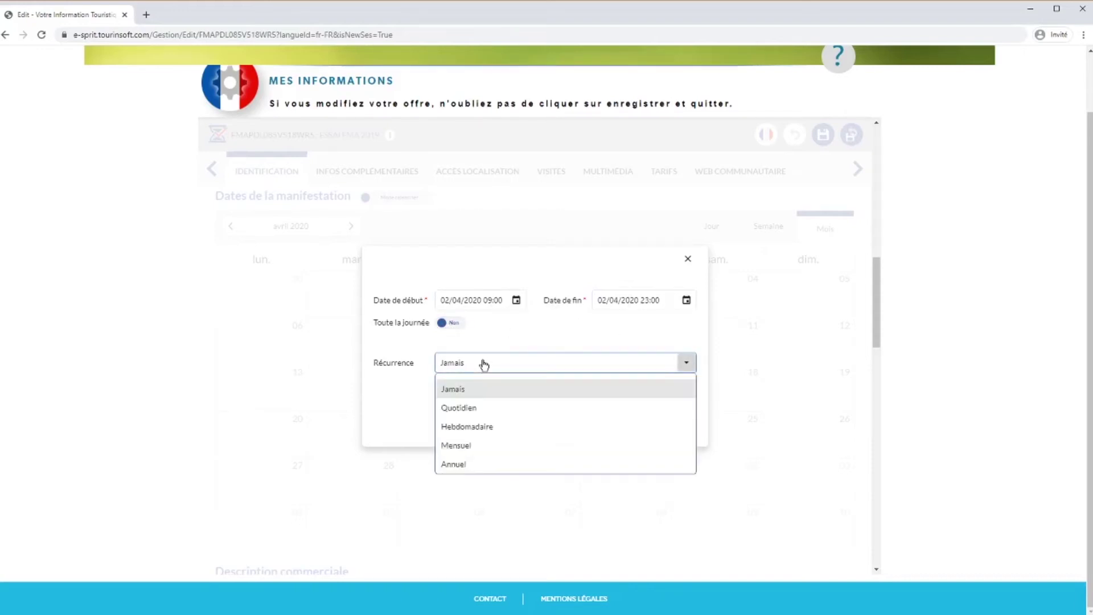
pyautogui.click(489, 407)
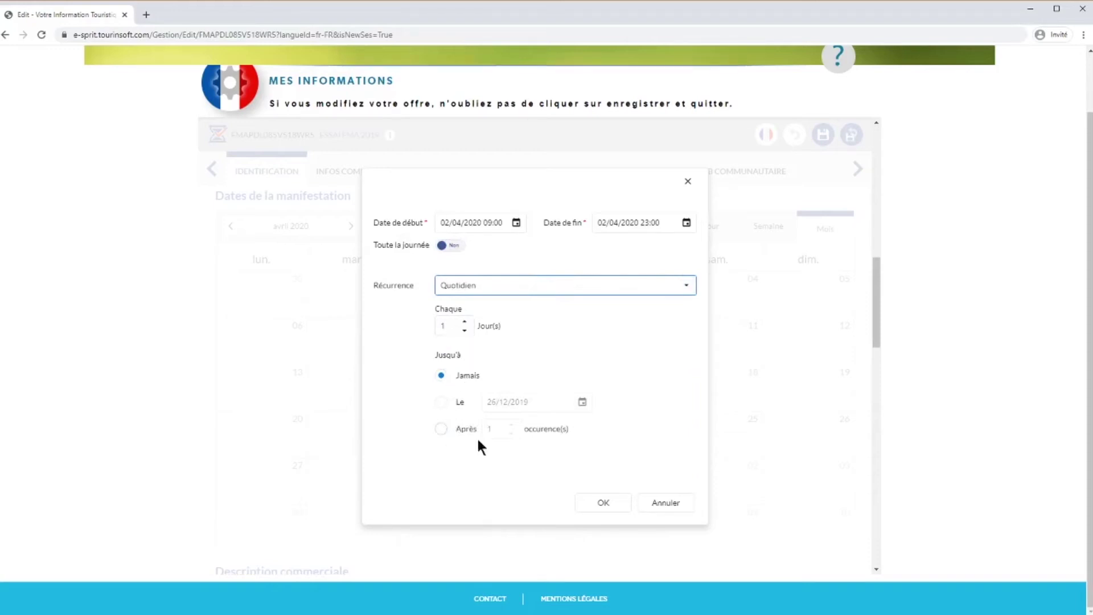
pyautogui.click(492, 286)
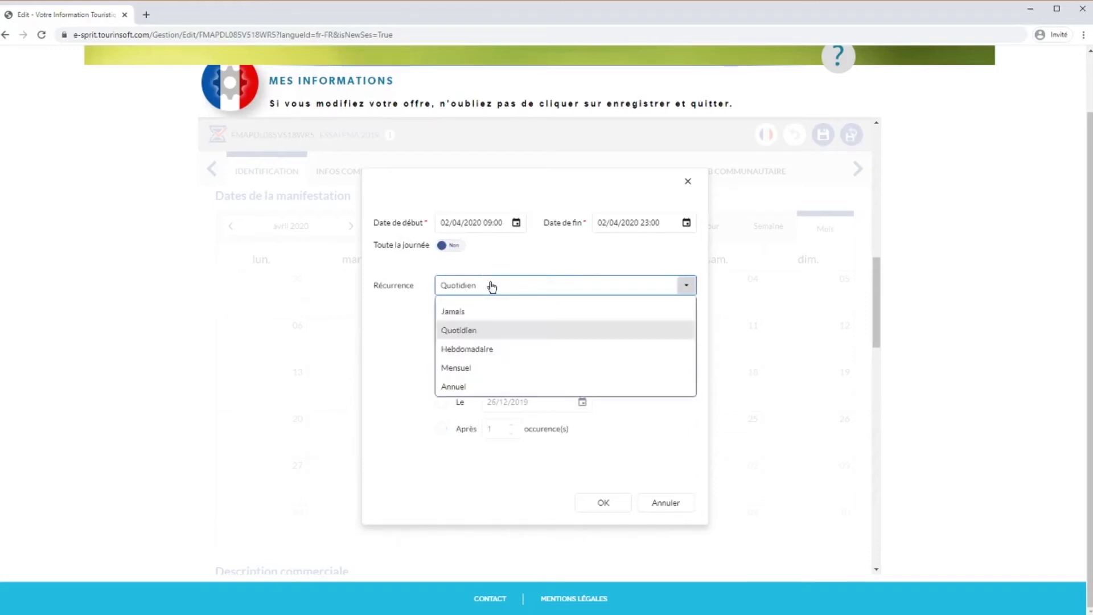
pyautogui.click(488, 346)
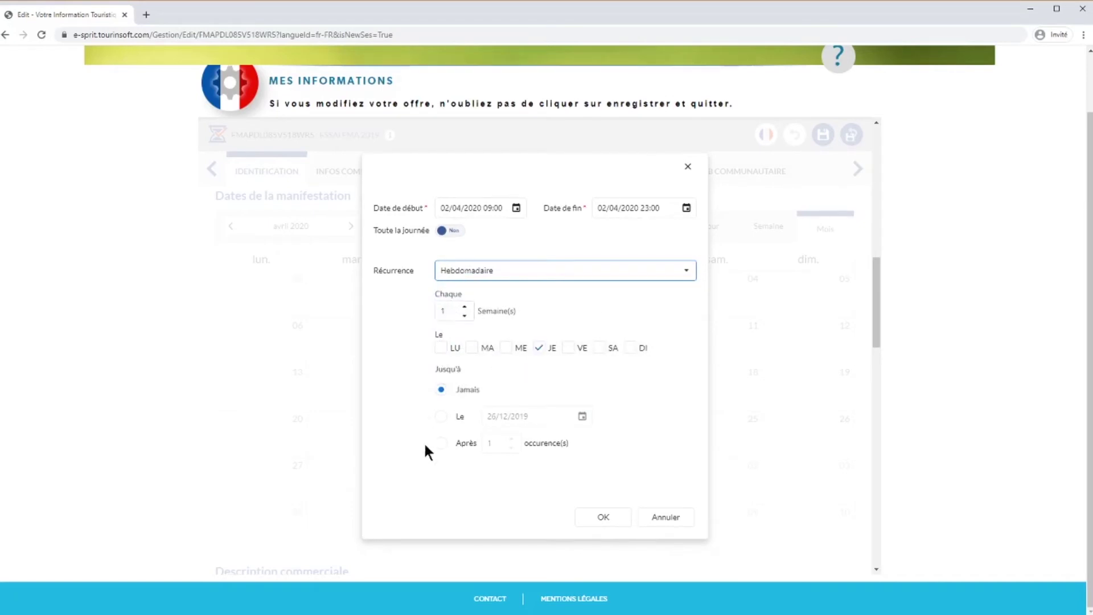
# - Make the weekly recurrence end on 25/06/2020 using Jusqu'à Le
pyautogui.click(442, 417)
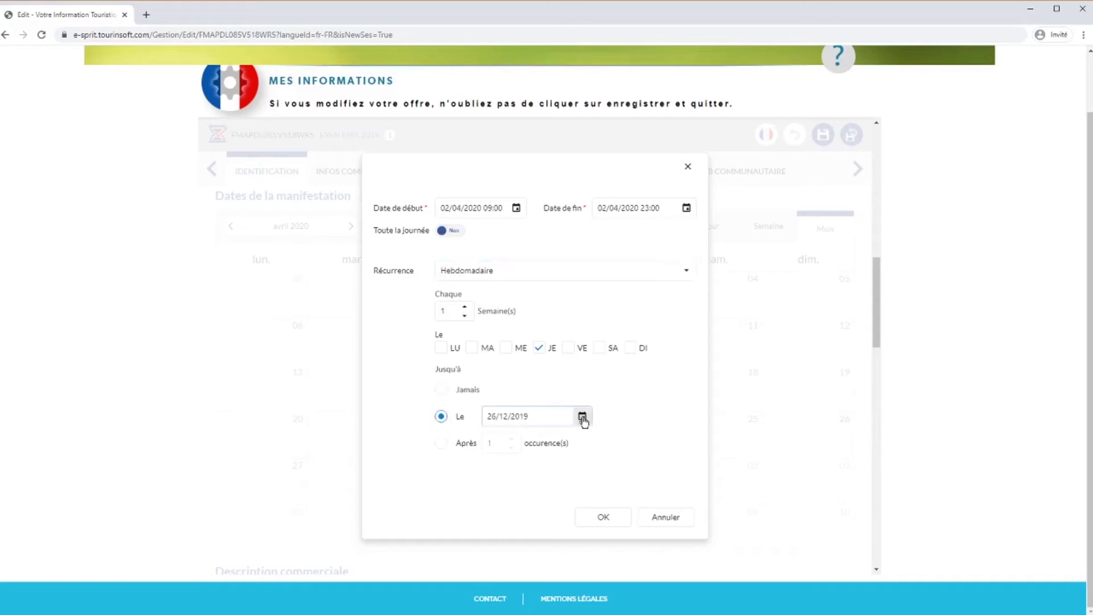
pyautogui.click(582, 416)
pyautogui.click(650, 246)
pyautogui.click(650, 246)
pyautogui.click(650, 246)
pyautogui.click(650, 246)
pyautogui.click(650, 246)
pyautogui.click(650, 246)
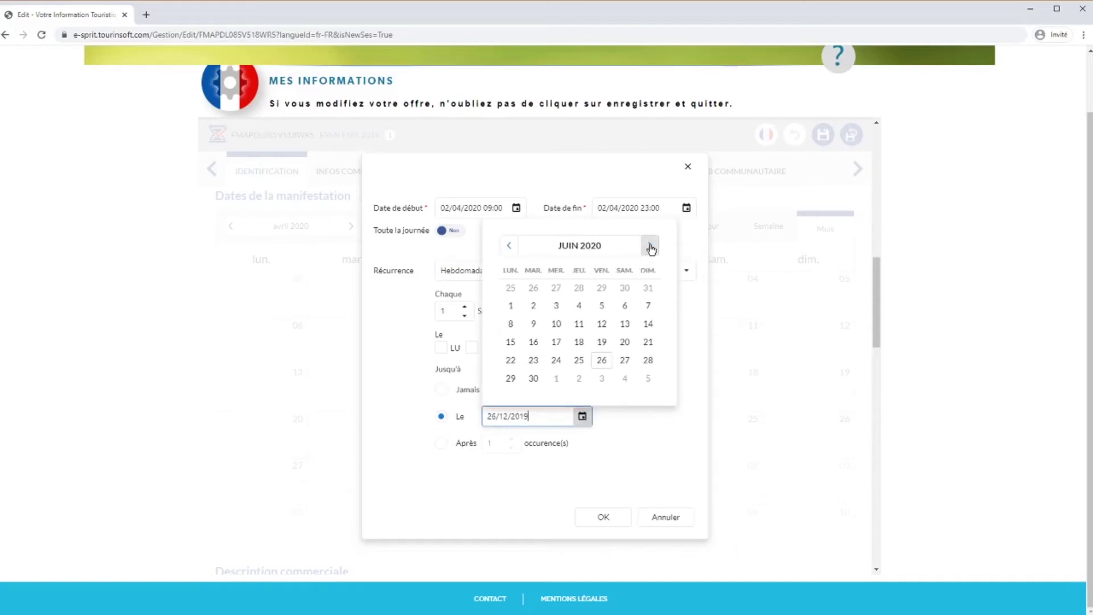
pyautogui.click(580, 361)
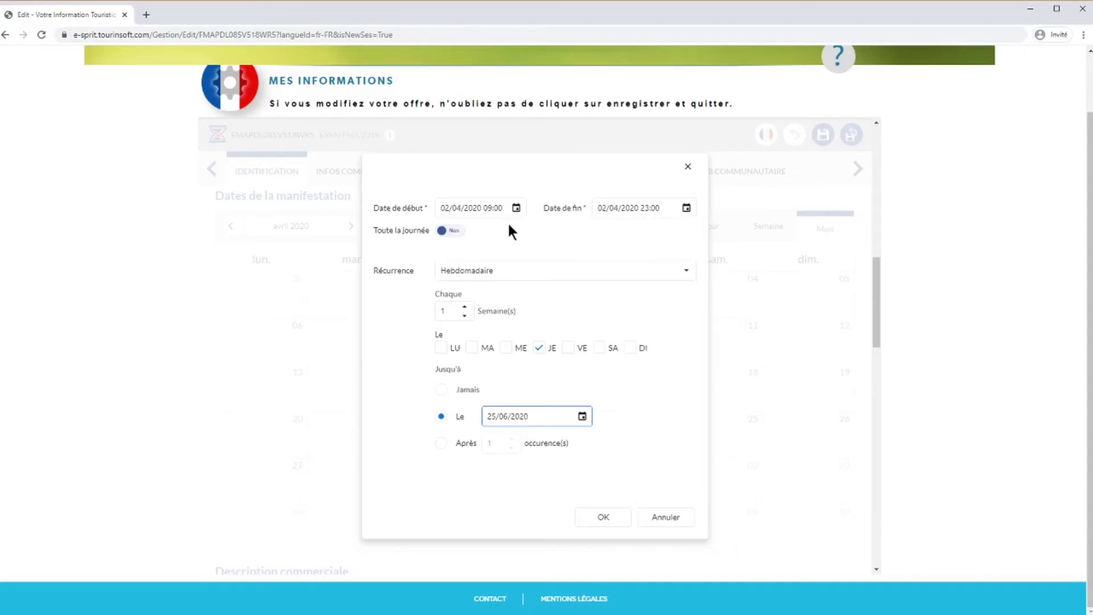
# - Set the session hours to 15:00–18:00 and confirm the weekly Thursday dates
pyautogui.click(455, 236)
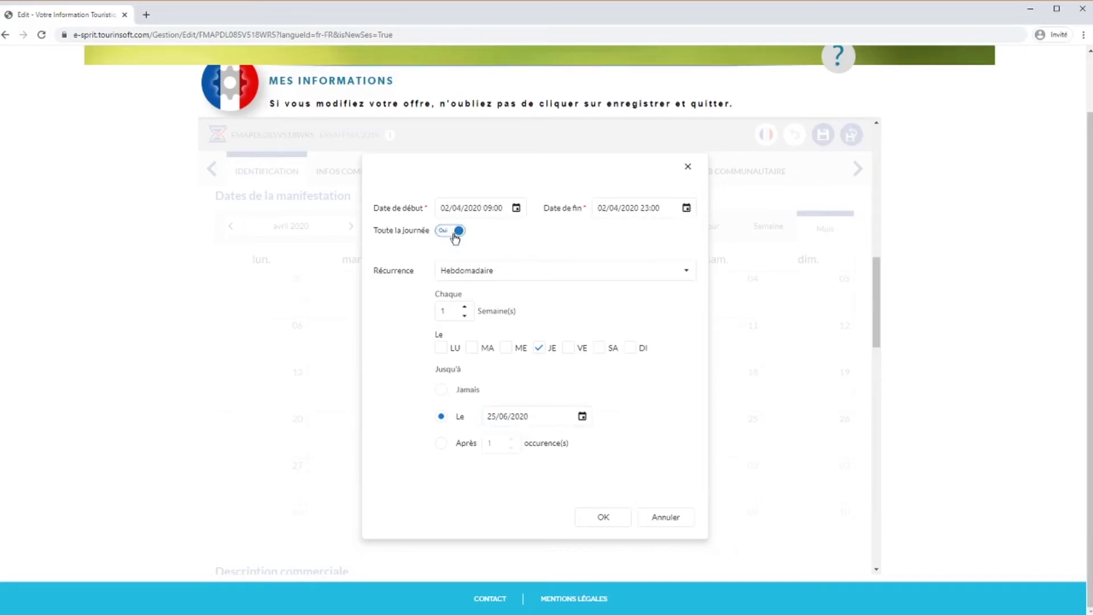
pyautogui.click(449, 233)
pyautogui.click(487, 209)
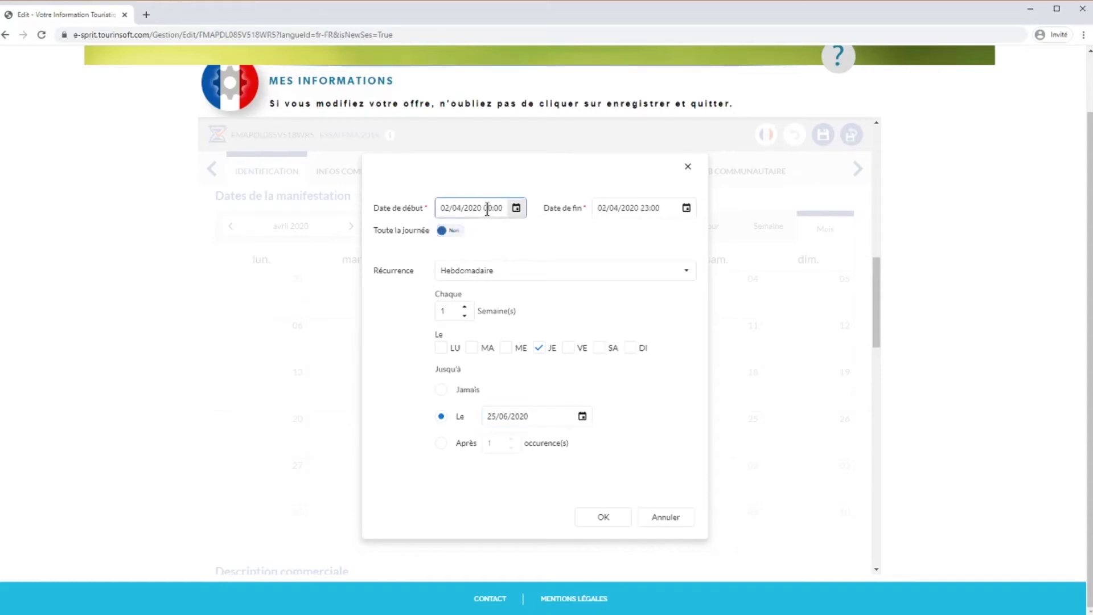
pyautogui.write('15')
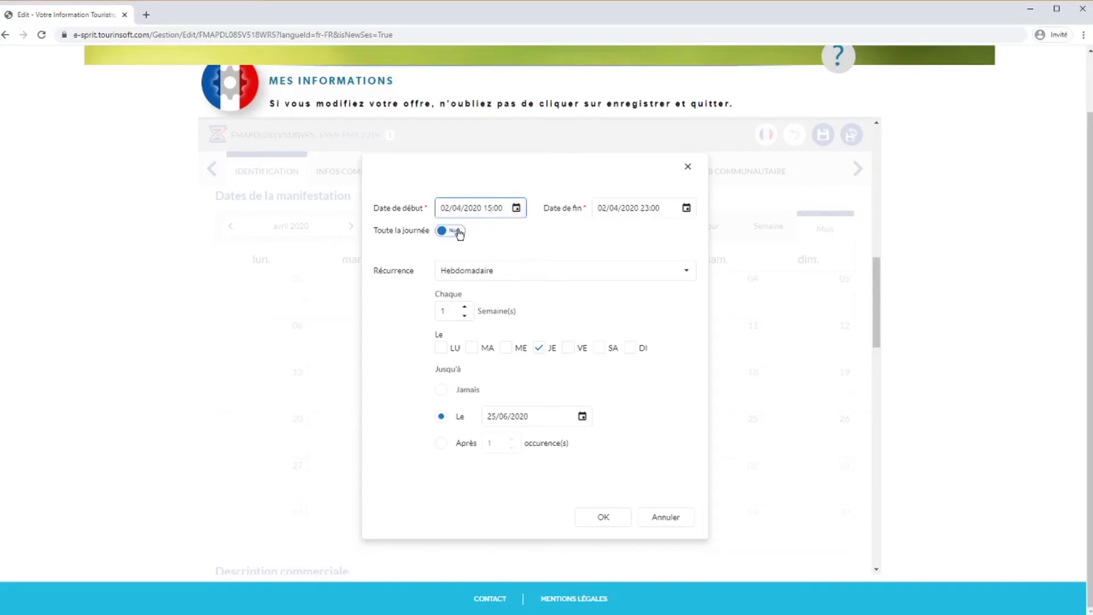
pyautogui.click(606, 237)
pyautogui.click(642, 207)
pyautogui.write('2')
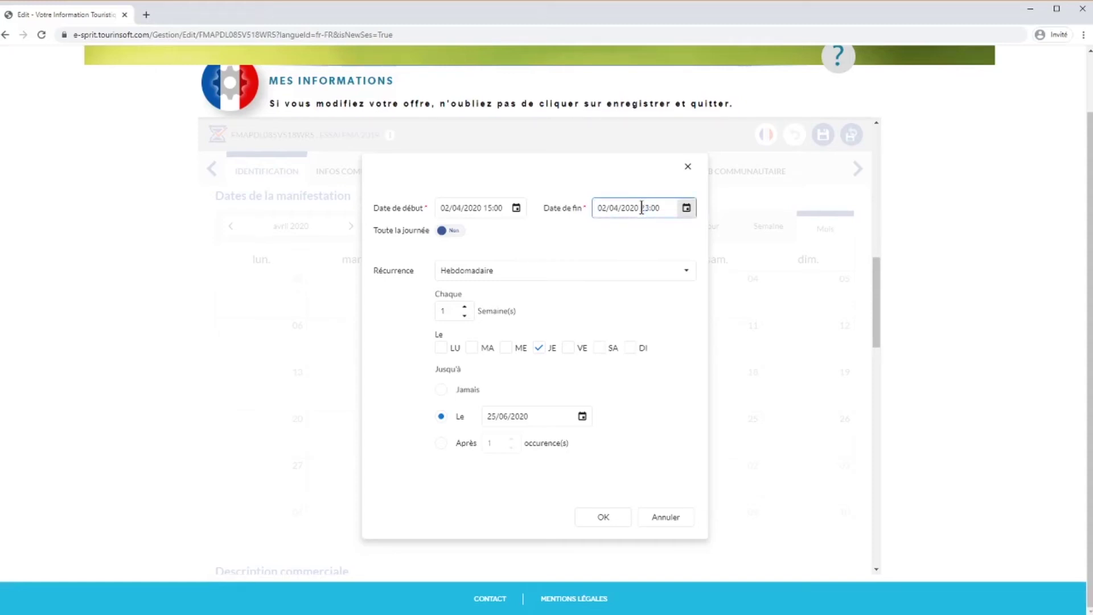
pyautogui.write('3')
pyautogui.write('18')
pyautogui.click(644, 235)
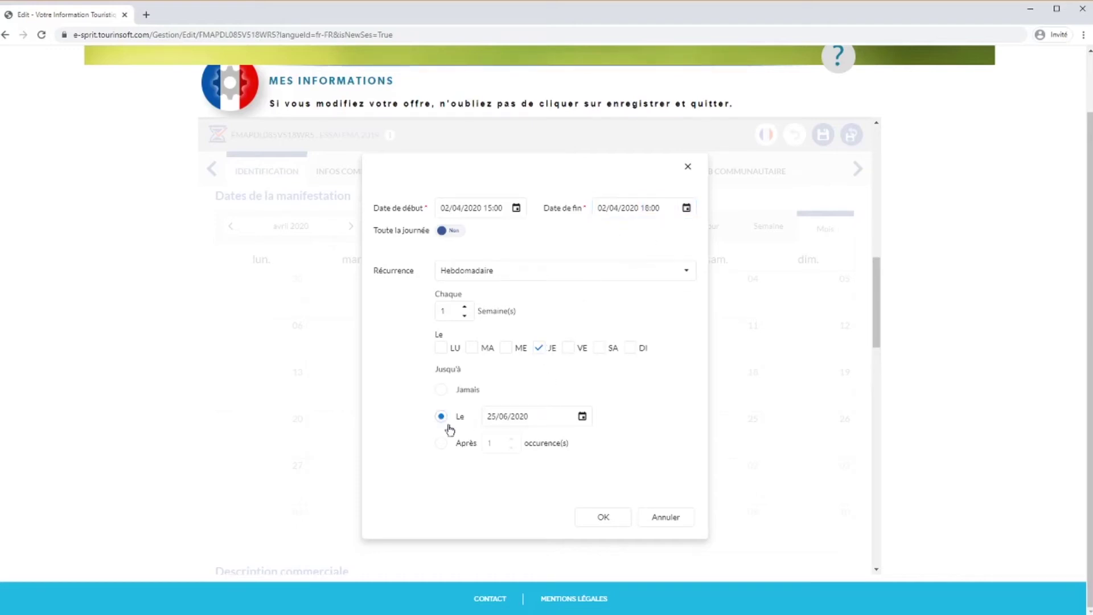
pyautogui.click(604, 517)
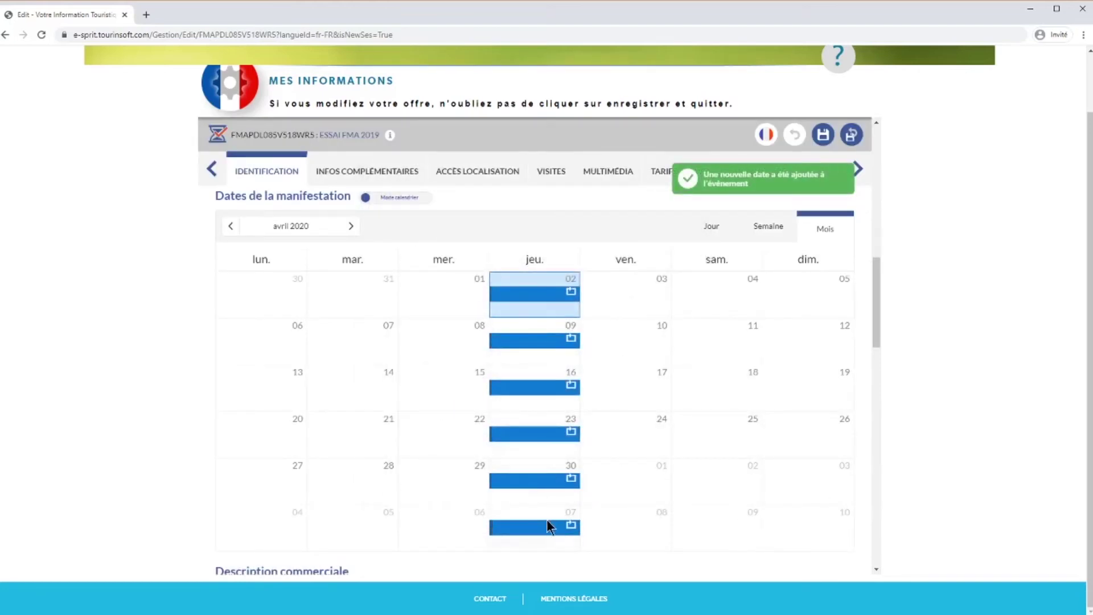
# - Check the May and June 2020 dates, then list the Thursday 15:00–18:00 sessions in table mode
pyautogui.scroll(-2, 547, 519)
pyautogui.scroll(2, 546, 515)
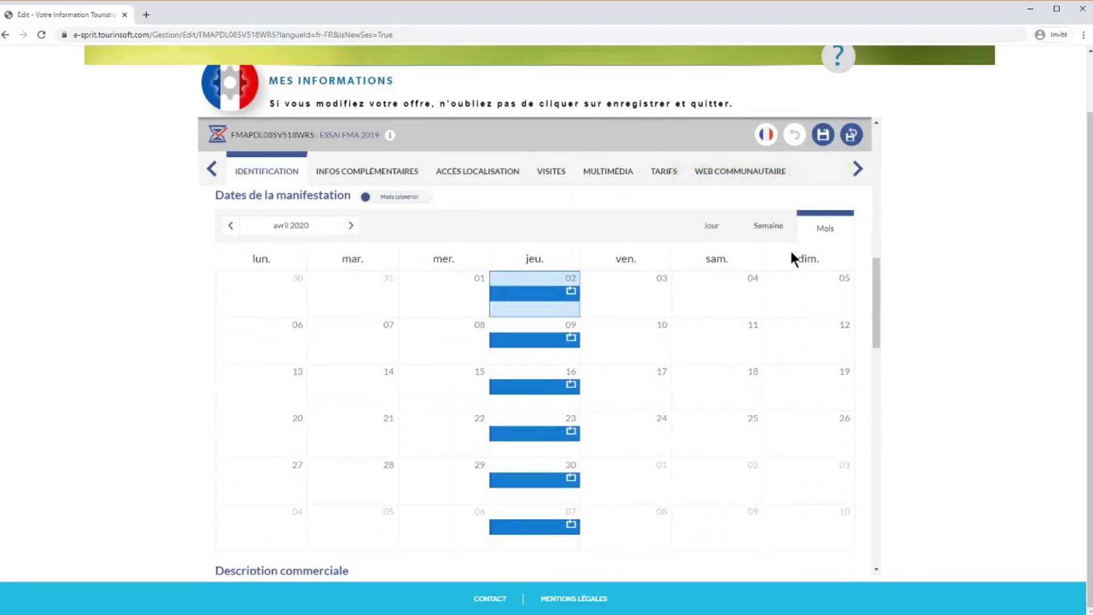
pyautogui.click(858, 168)
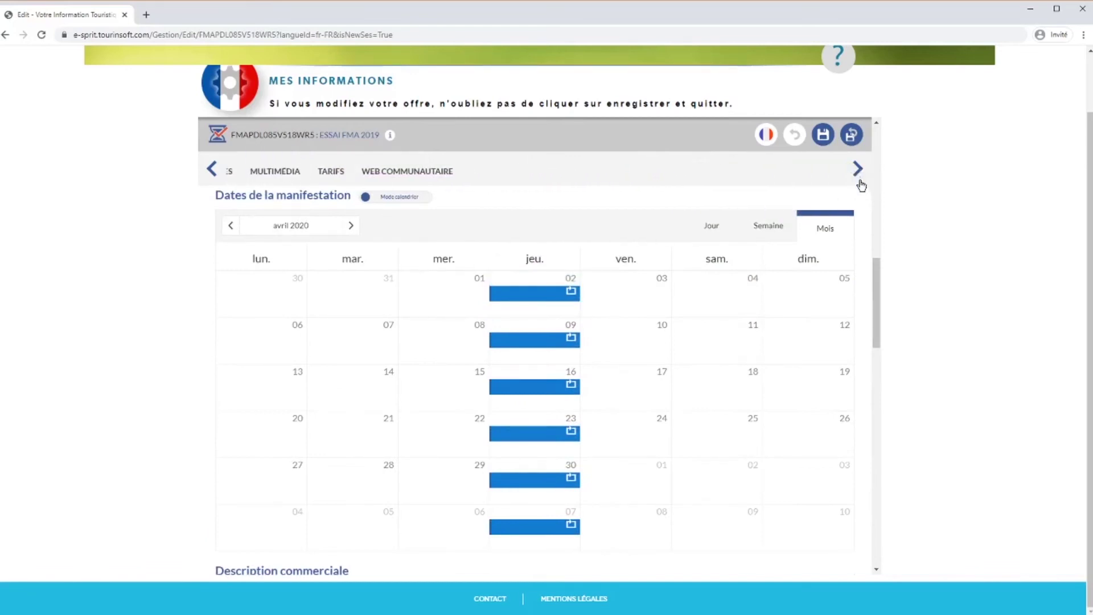
pyautogui.click(351, 226)
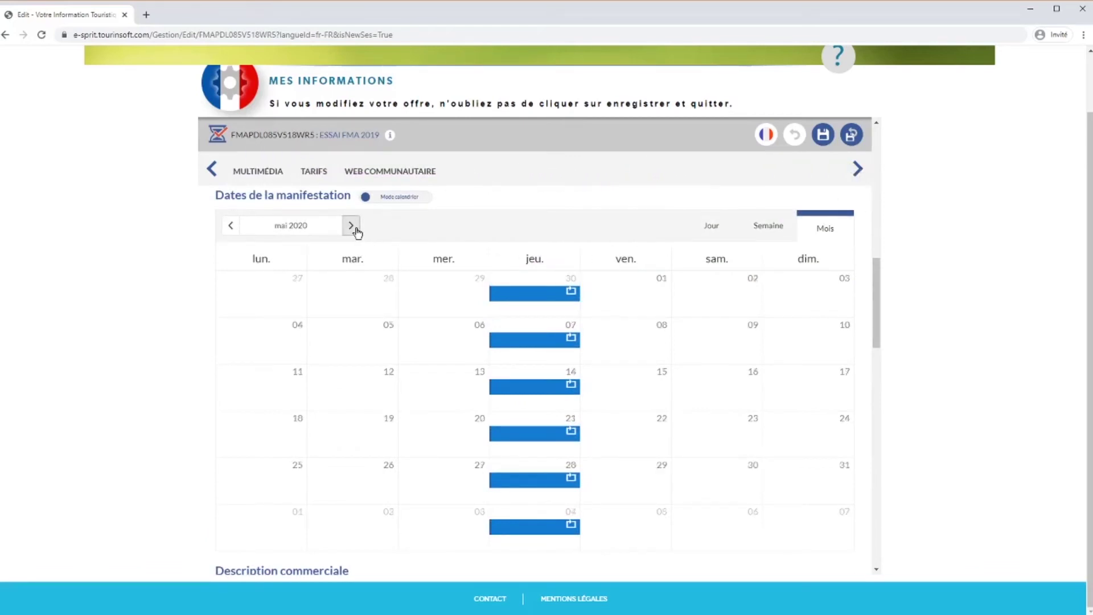
pyautogui.click(351, 226)
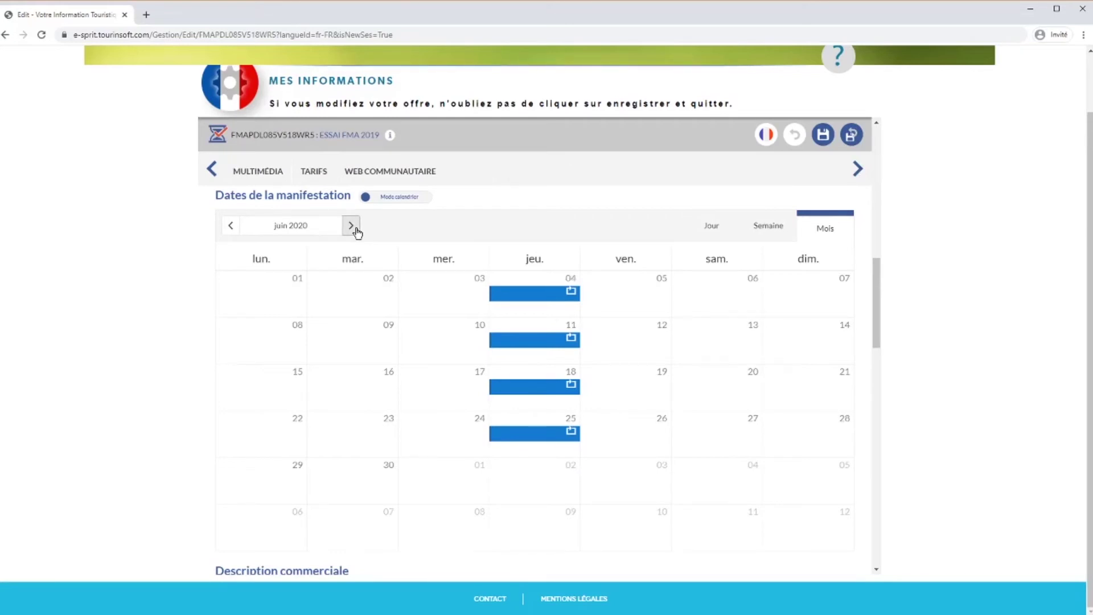
pyautogui.click(392, 198)
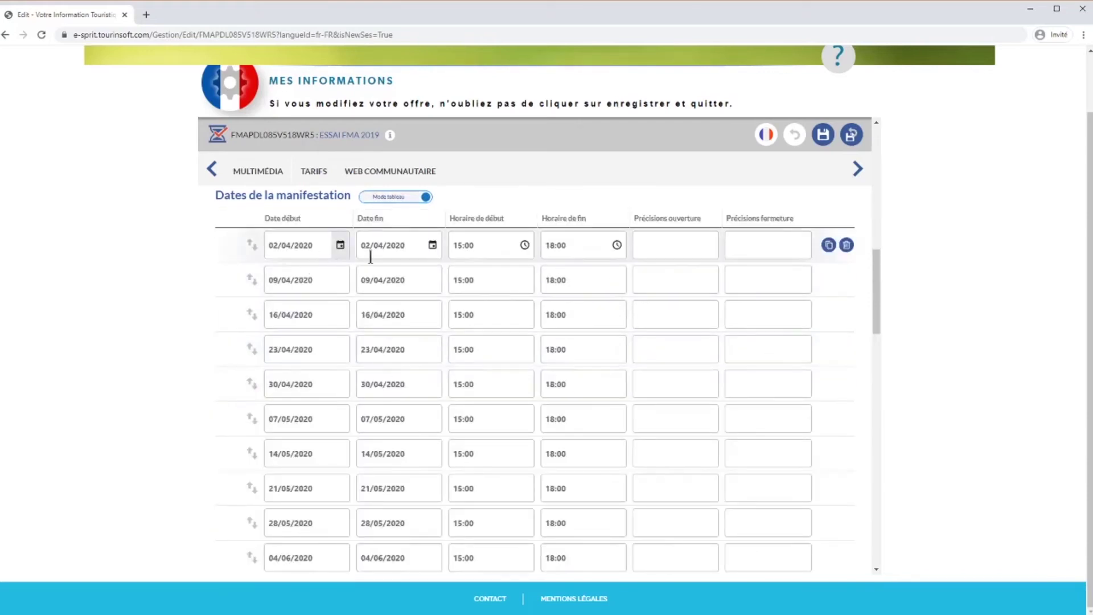
pyautogui.scroll(-5, 509, 436)
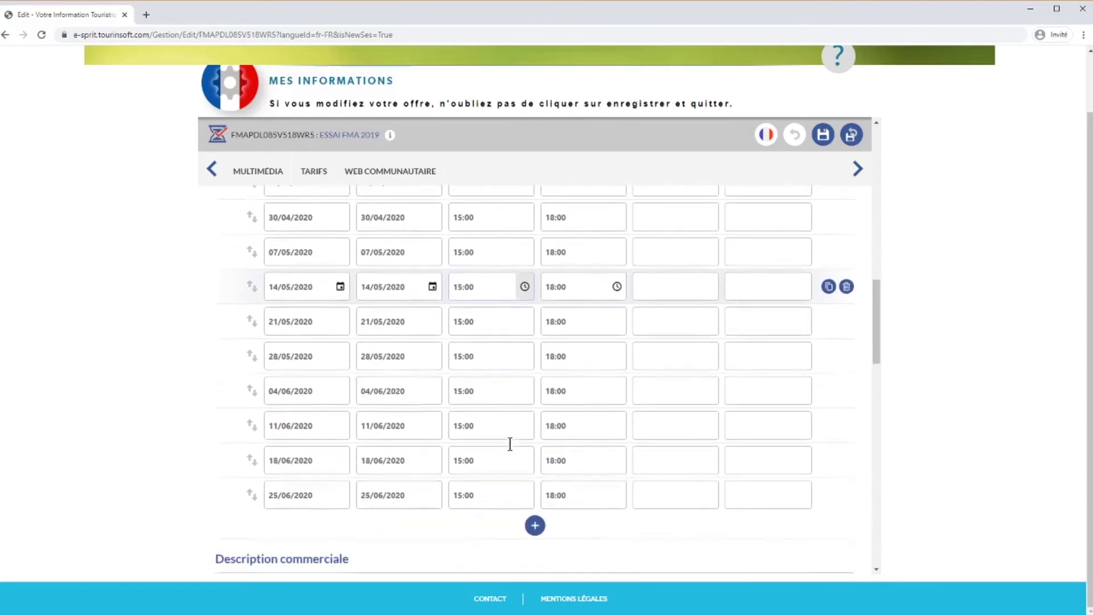
pyautogui.scroll(5, 511, 445)
pyautogui.scroll(2, 511, 444)
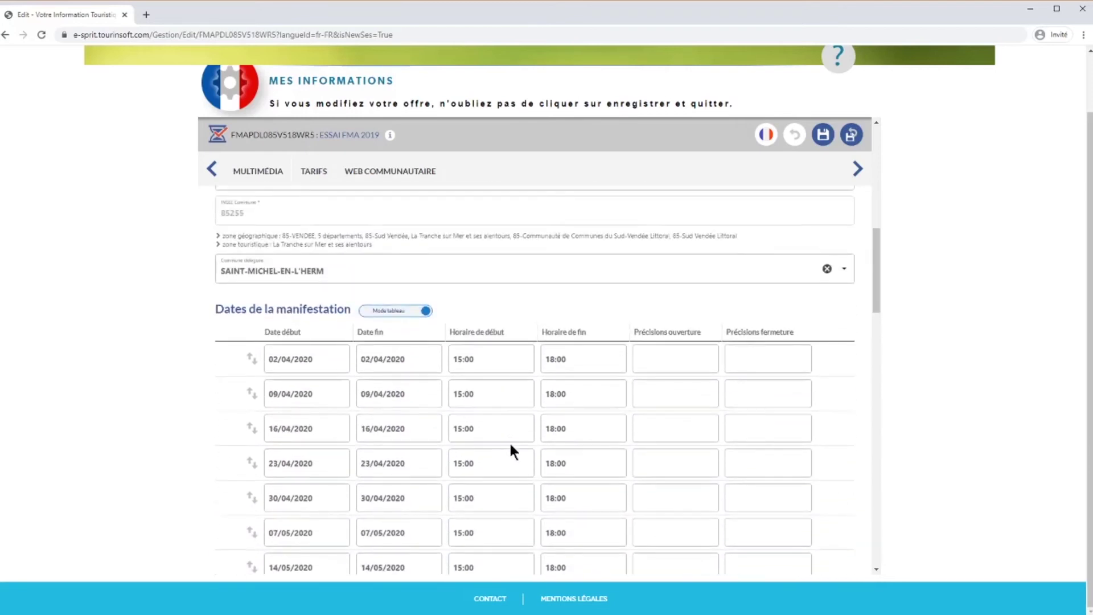
# - Return to calendar view and open a new date entry for Monday 30 March 2020
pyautogui.click(398, 311)
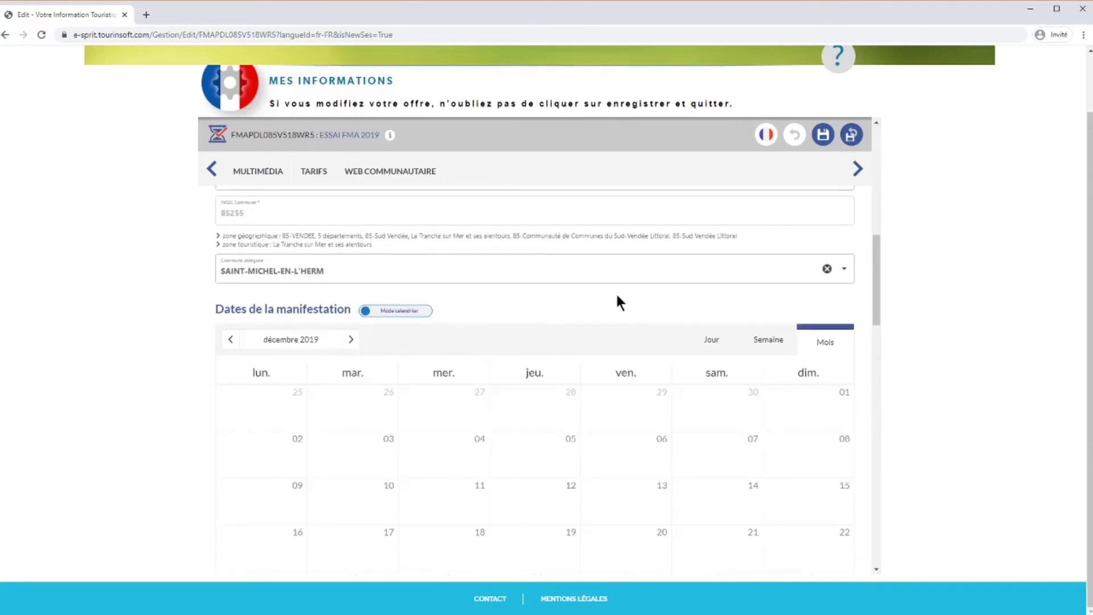
pyautogui.scroll(-1, 617, 295)
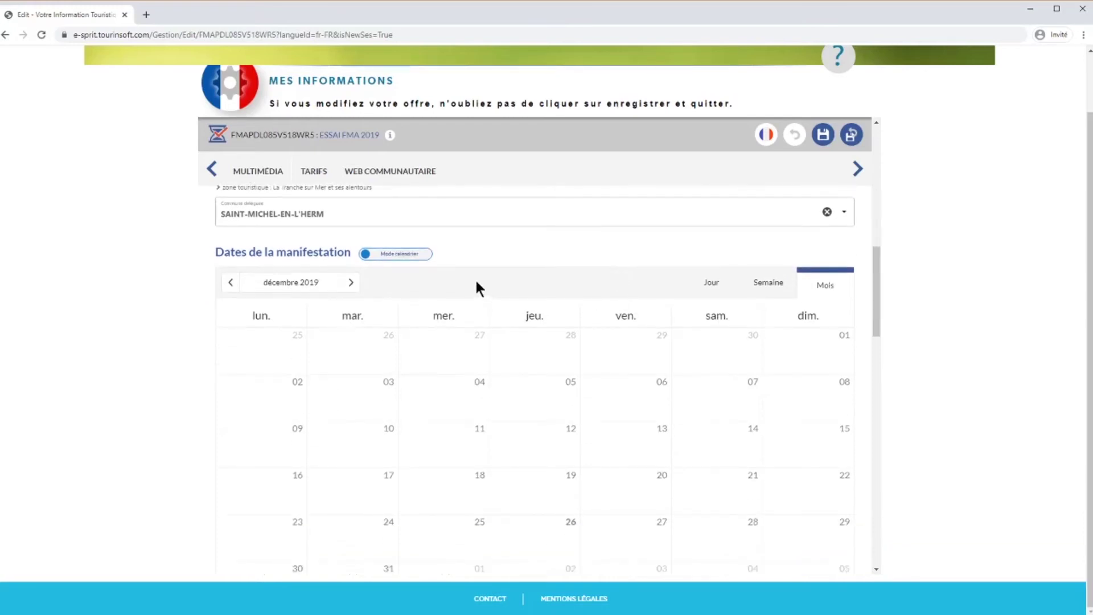
pyautogui.click(352, 283)
pyautogui.click(352, 283)
pyautogui.click(352, 282)
pyautogui.click(352, 282)
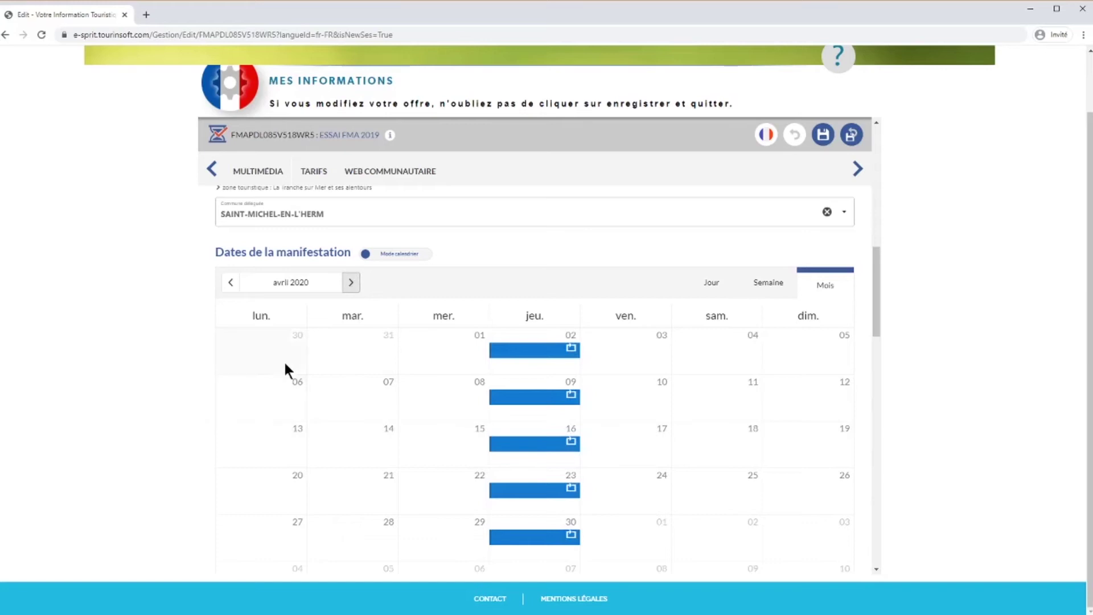
pyautogui.click(262, 357)
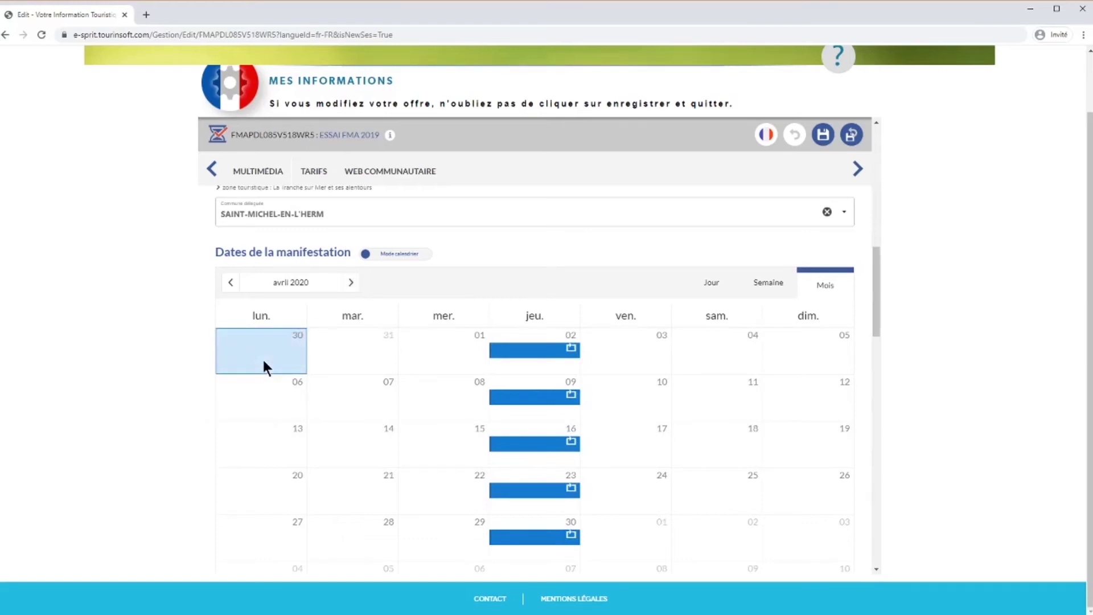
pyautogui.doubleClick(262, 357)
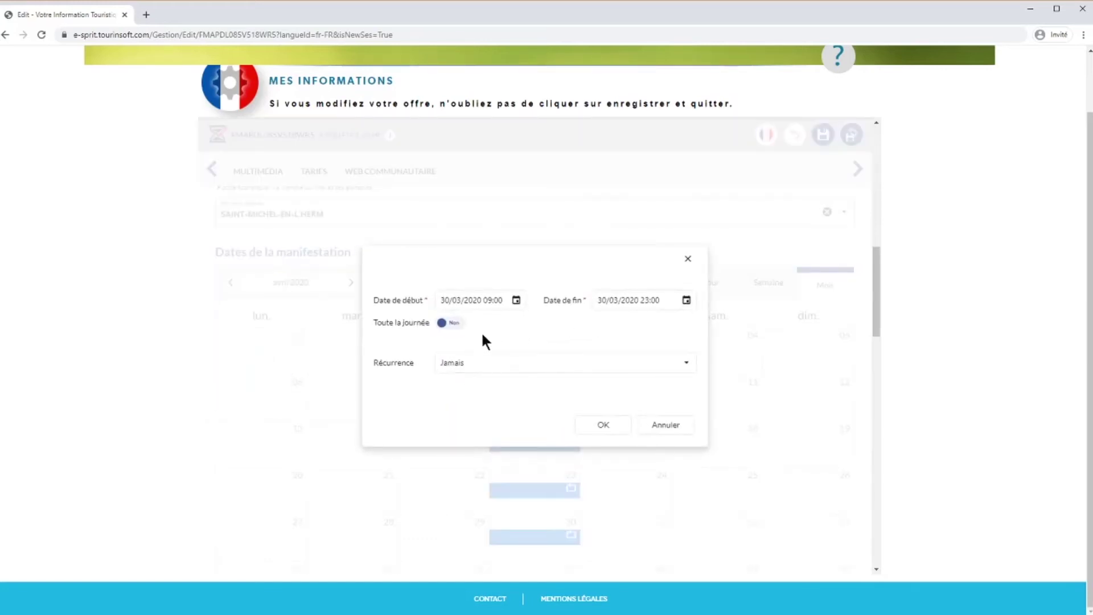
# - Set the 30 March date's recurrence to monthly with an end date, then change it to Annuel
pyautogui.click(485, 363)
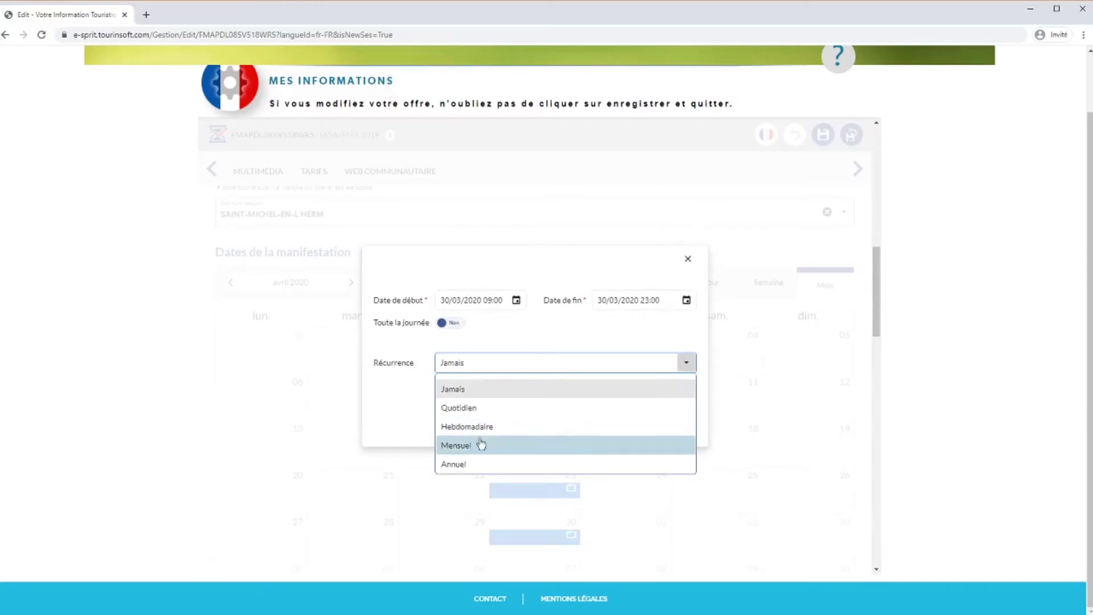
pyautogui.click(481, 445)
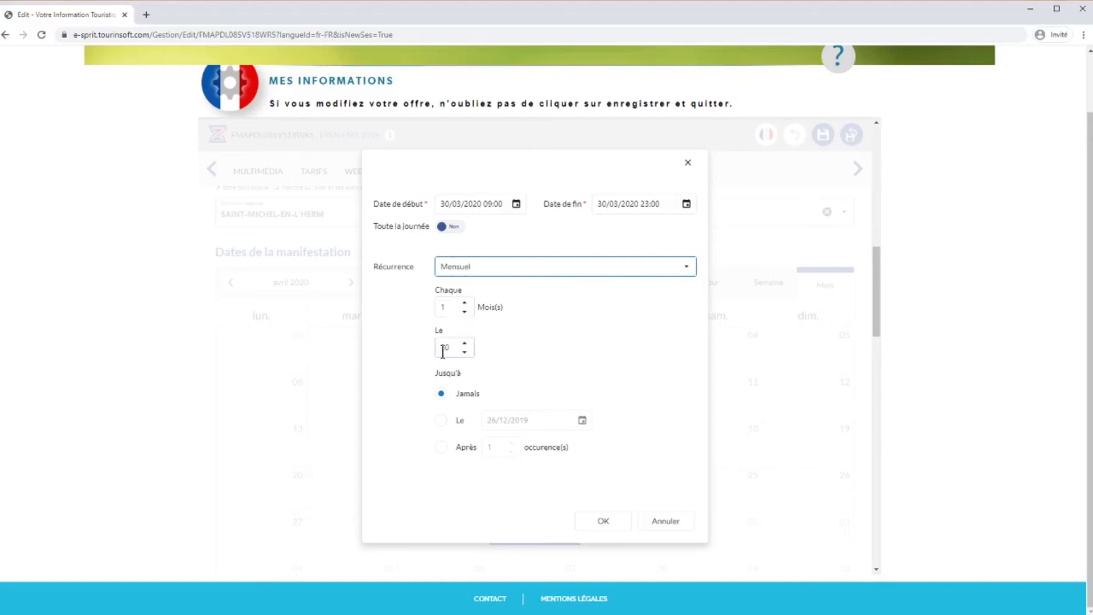
pyautogui.click(442, 423)
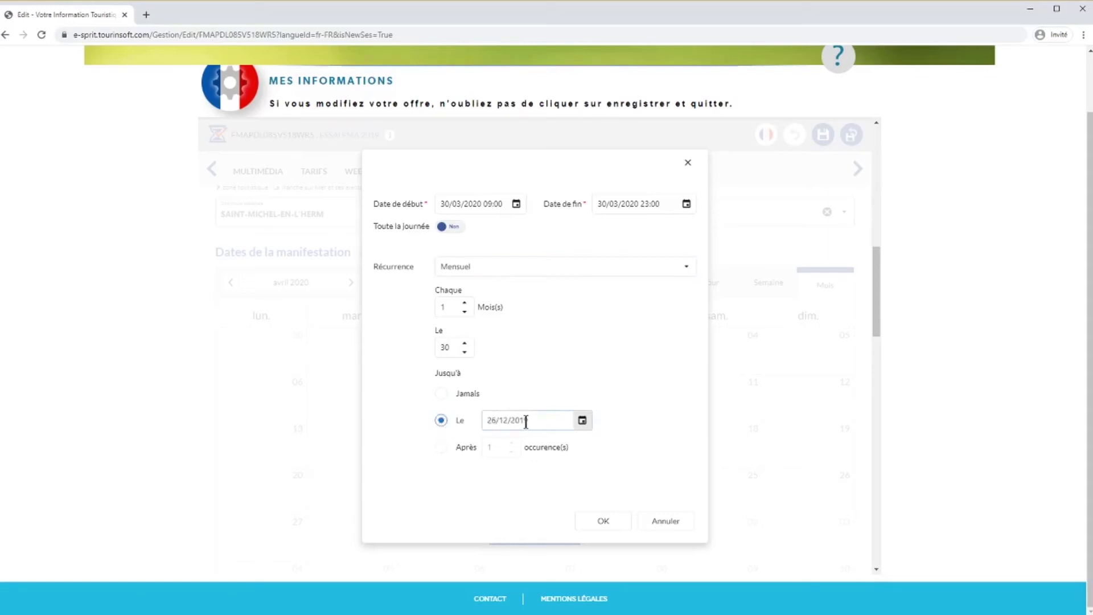
pyautogui.click(510, 267)
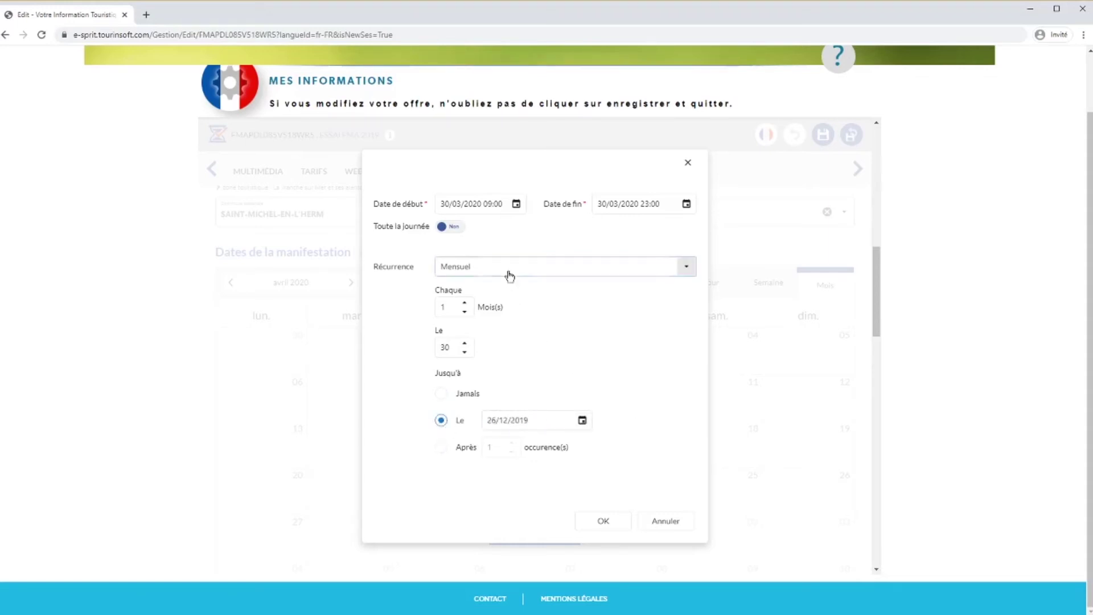
pyautogui.click(485, 371)
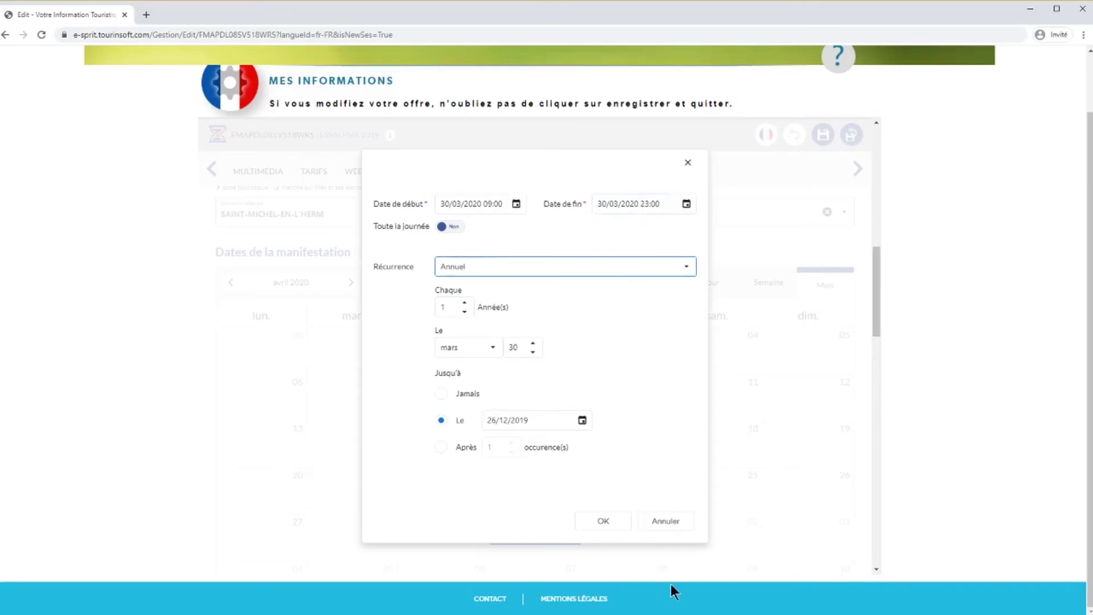
# - Cancel the recurrence dialog and enter the short description 'Le capeau, descriptif sommaire'
pyautogui.click(665, 523)
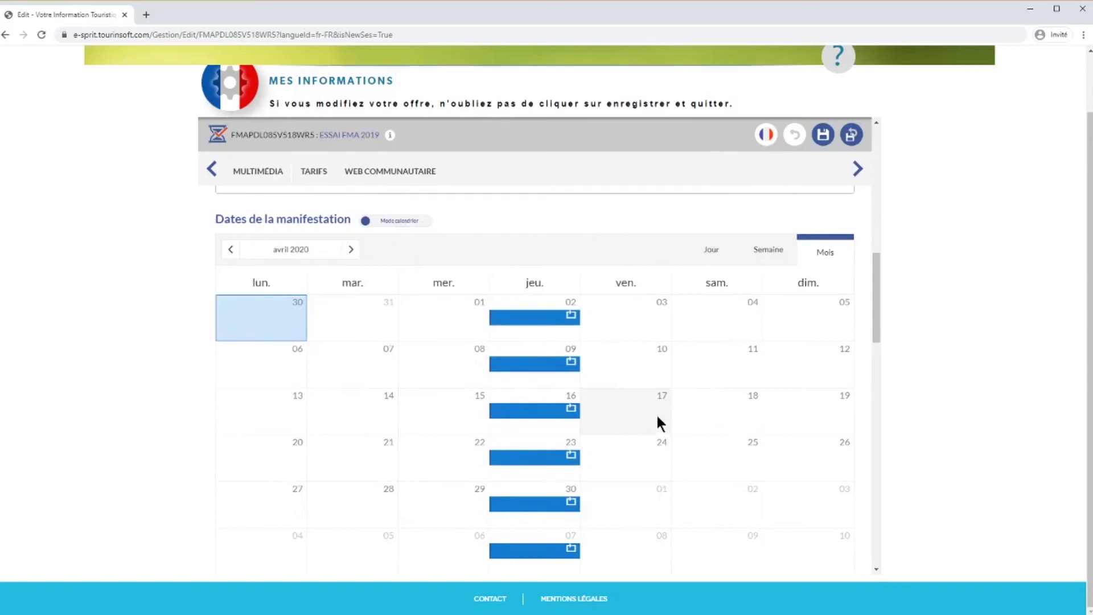
pyautogui.moveTo(876, 273); pyautogui.dragTo(875, 340)
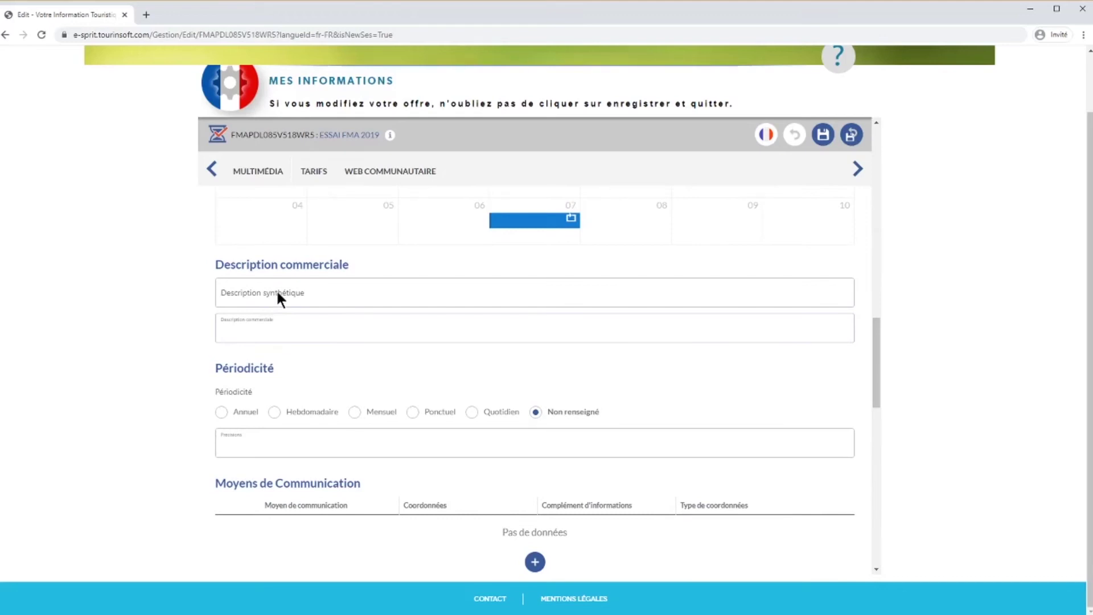
pyautogui.click(278, 294)
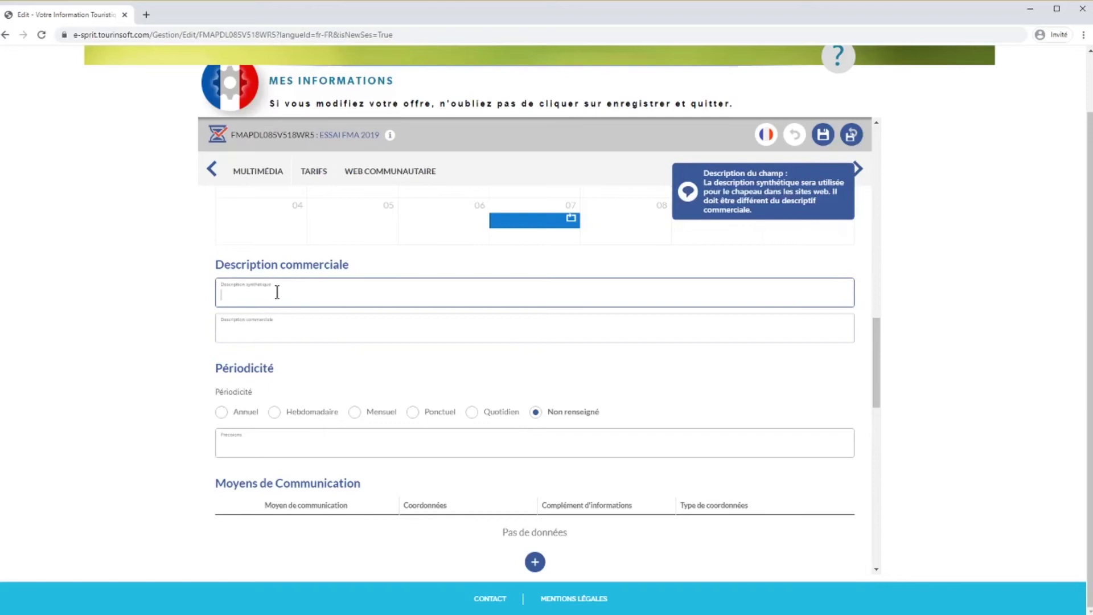
pyautogui.write('L')
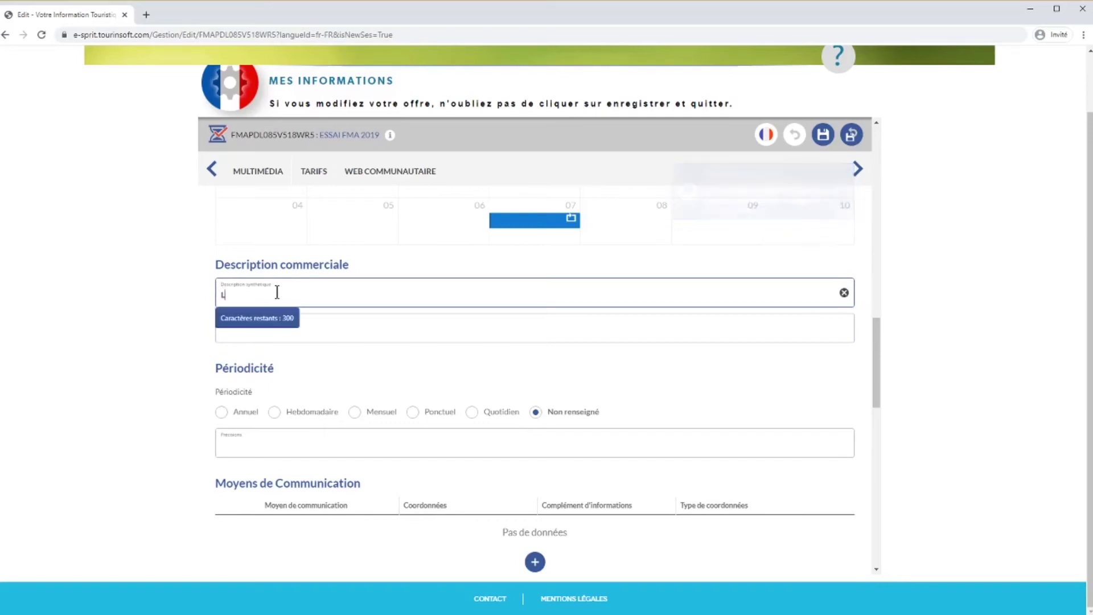
pyautogui.write('e capeau, descri')
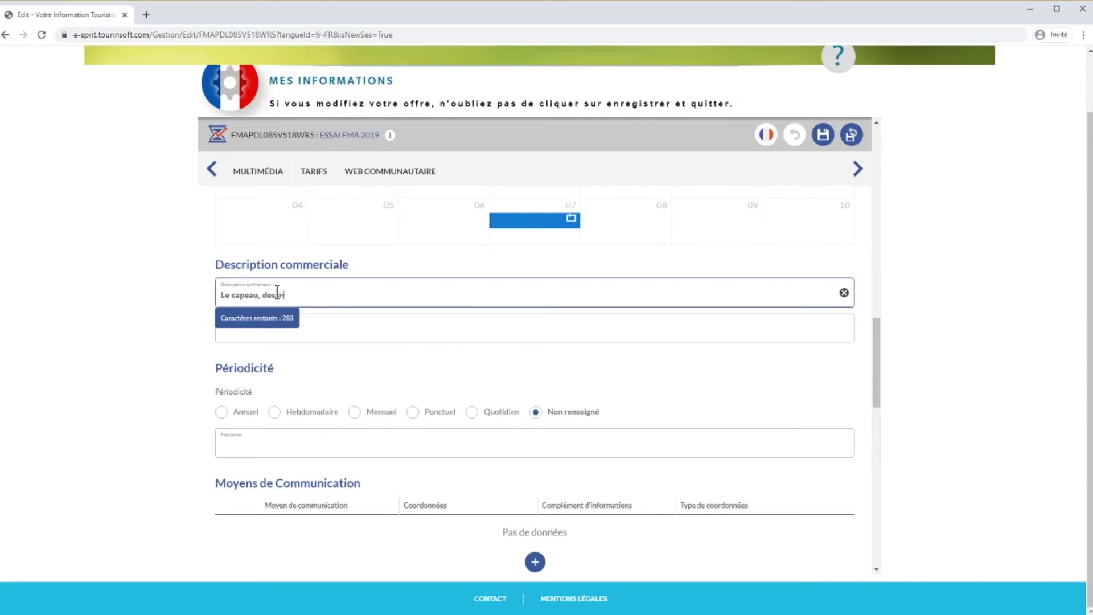
pyautogui.write('ptif sommaire')
# - Enter the commercial description 'Descriptif détaillé'
pyautogui.click(322, 326)
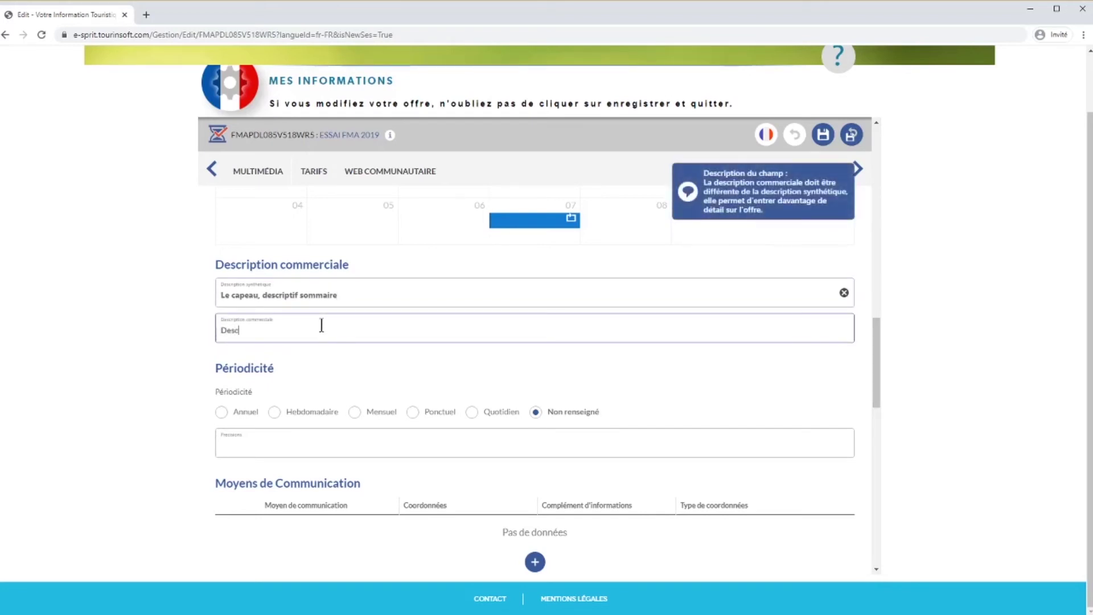
pyautogui.write('Descriptif')
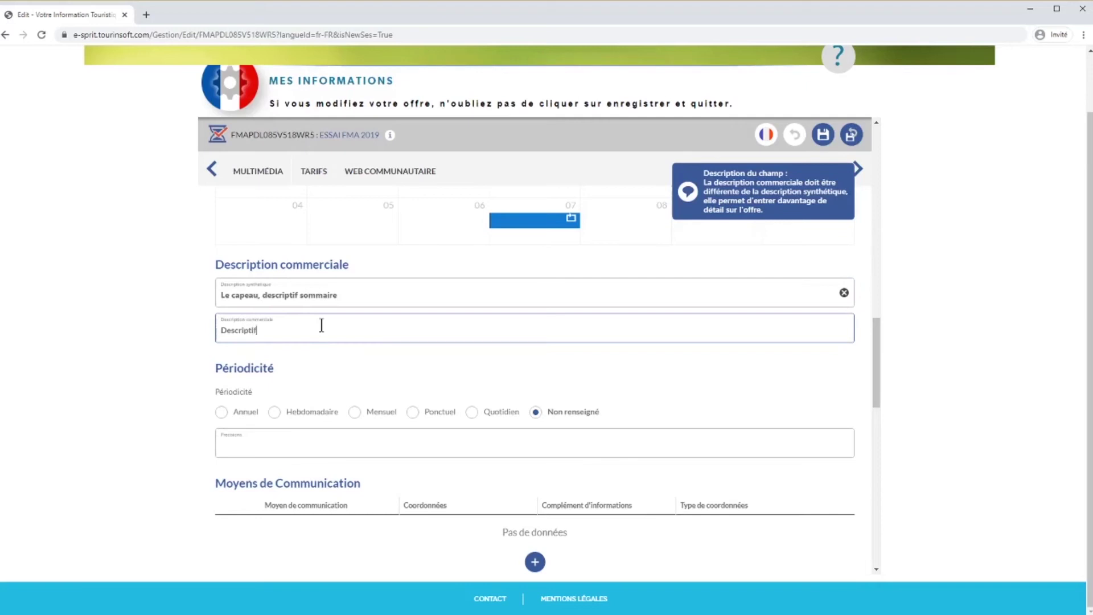
pyautogui.write(' détaillé')
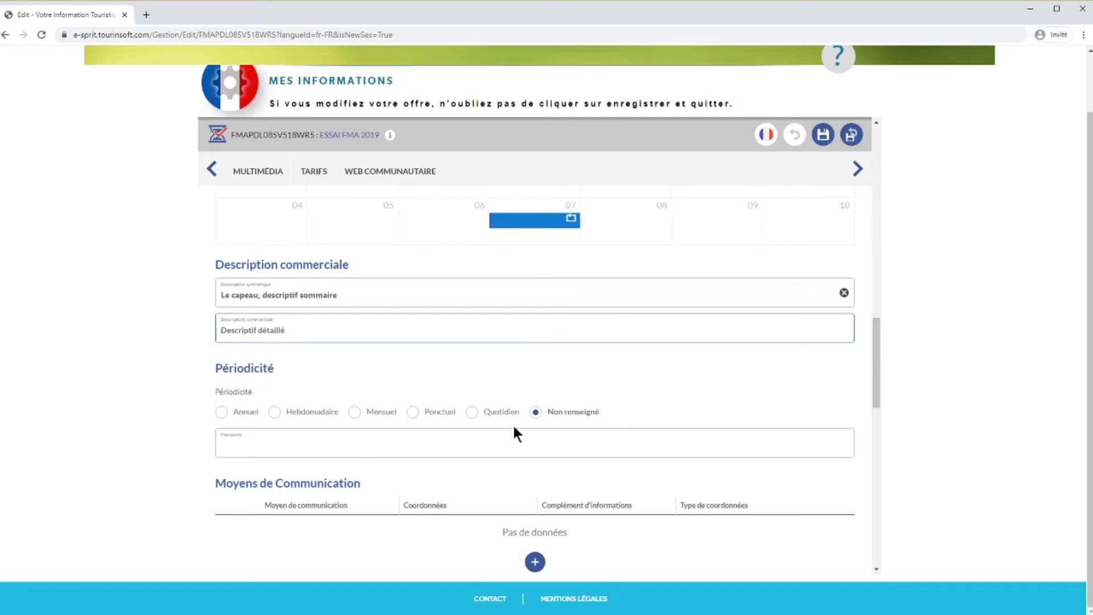
pyautogui.scroll(-2, 514, 427)
# - Add a Mail communication means and fill in the e-mail address
pyautogui.click(538, 450)
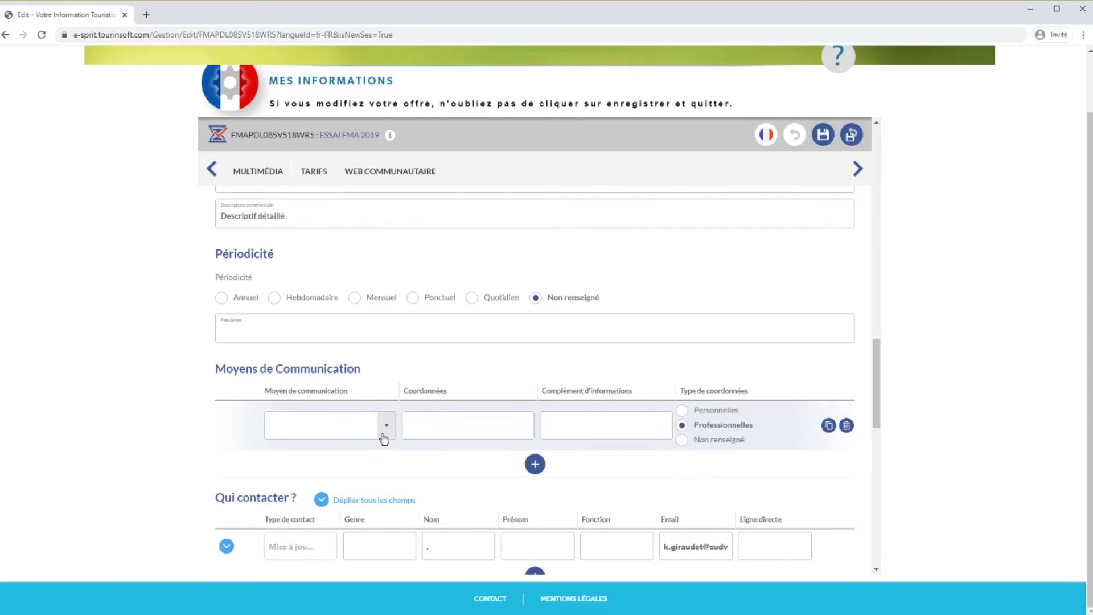
pyautogui.click(383, 436)
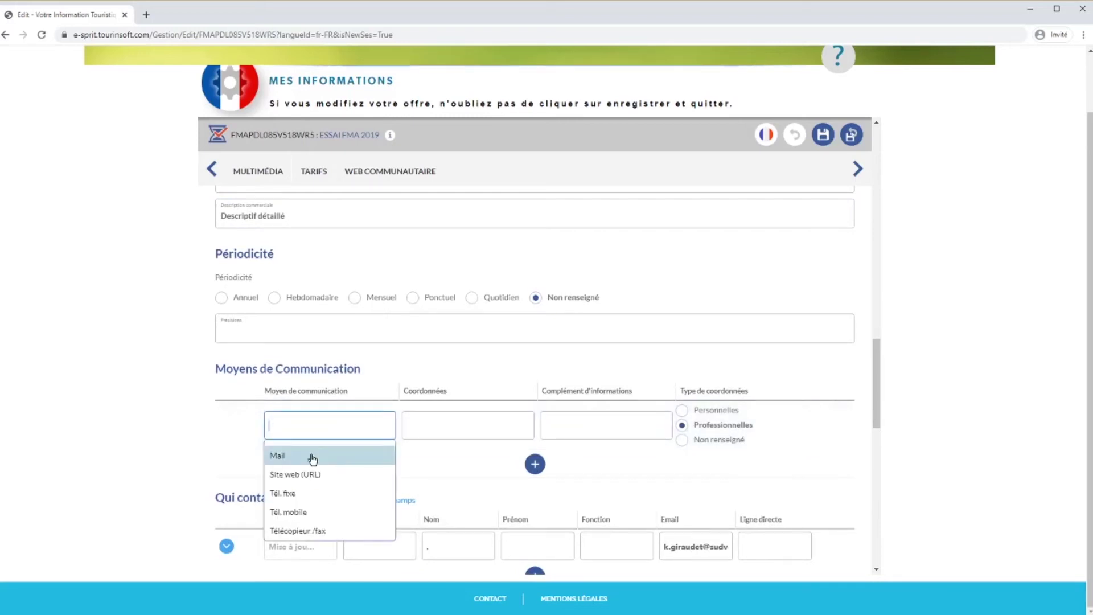
pyautogui.click(312, 455)
pyautogui.click(455, 425)
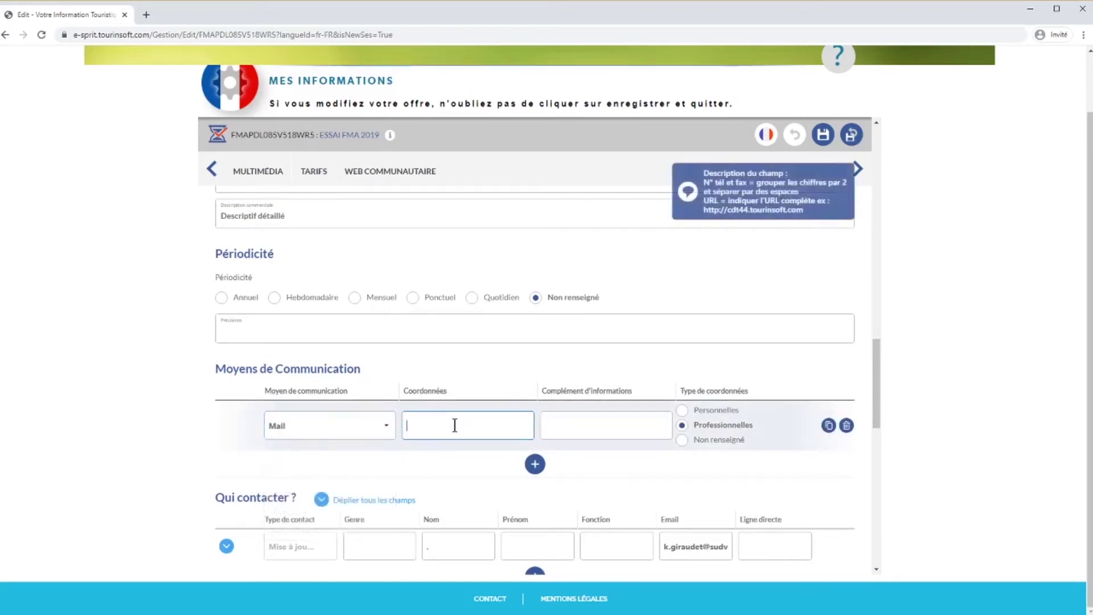
pyautogui.write('ces')
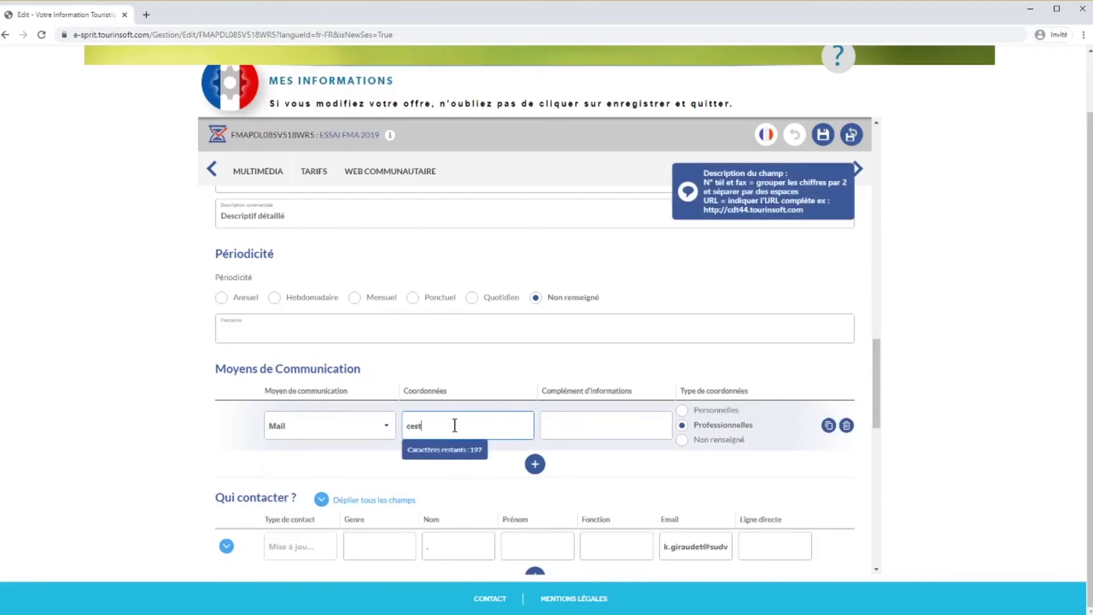
pyautogui.write('tmonmail@xxx.fr')
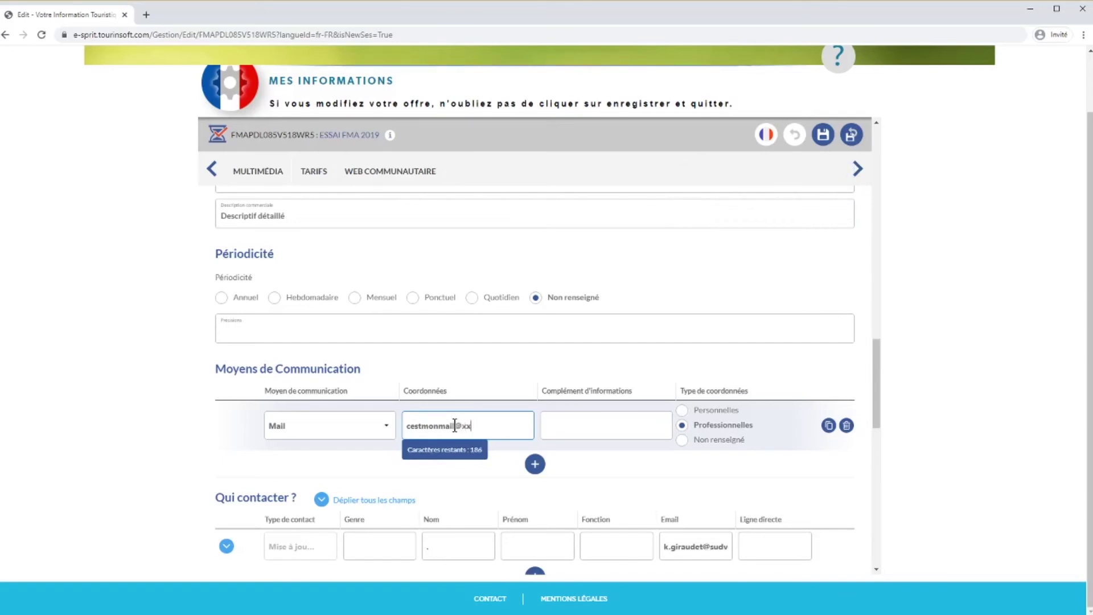
pyautogui.click(532, 467)
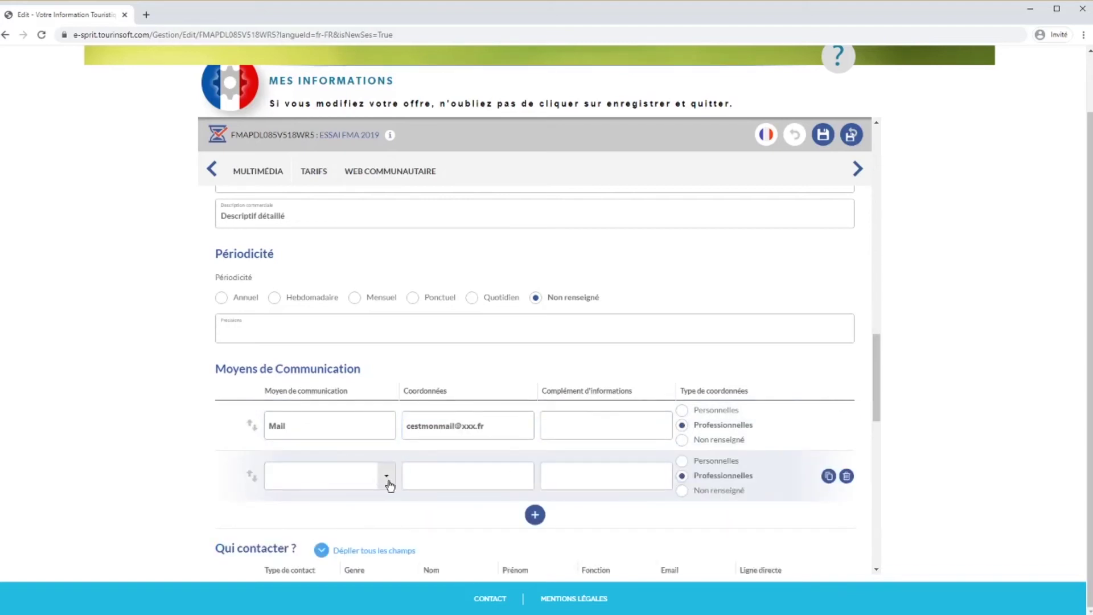
pyautogui.click(385, 483)
pyautogui.click(297, 397)
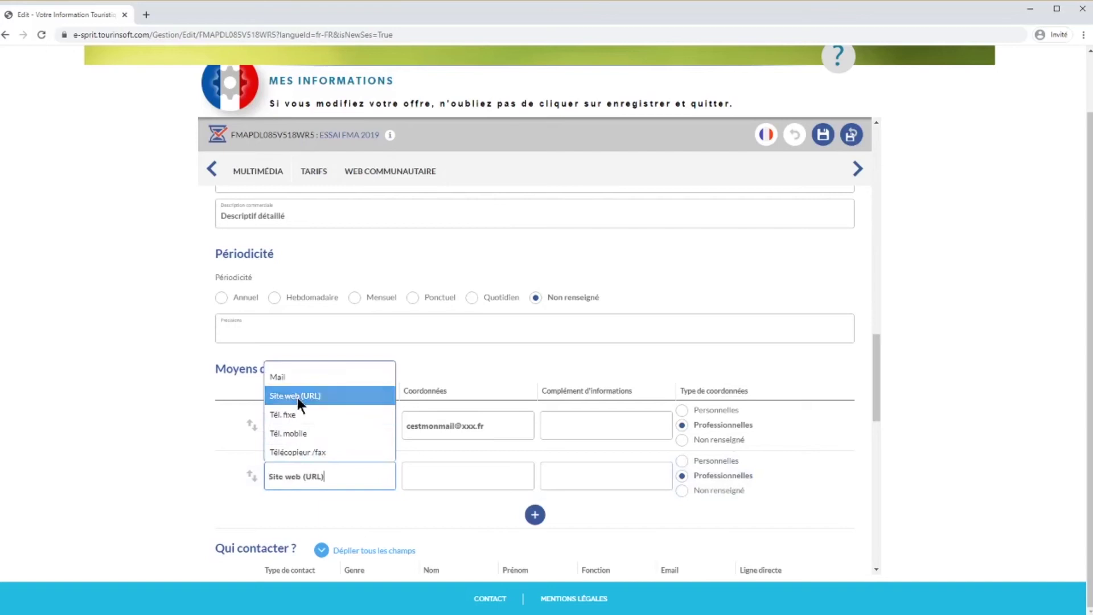
pyautogui.click(445, 475)
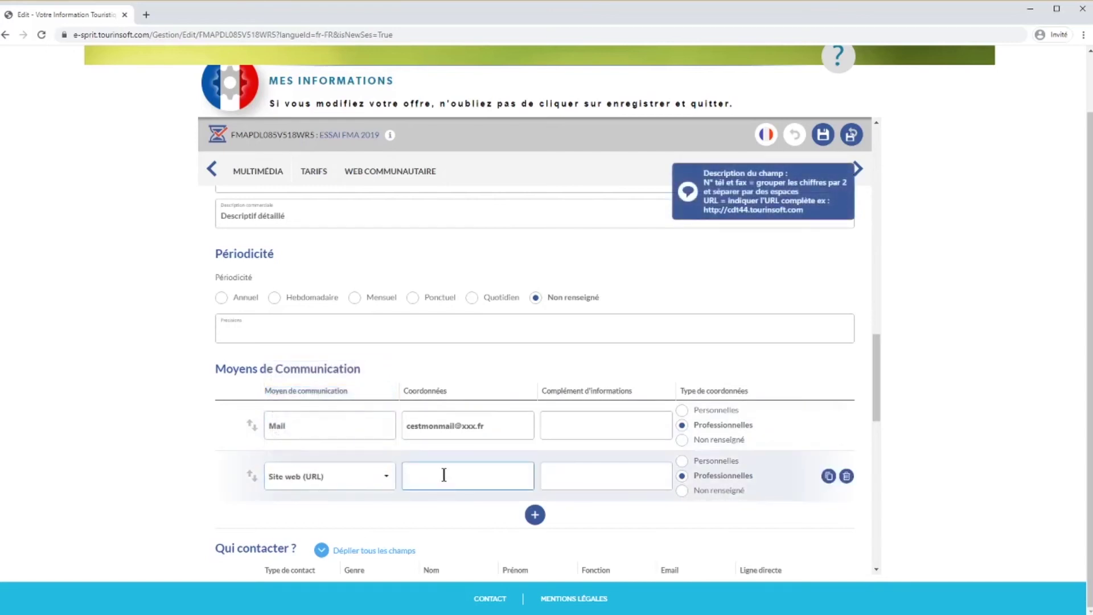
pyautogui.write('h')
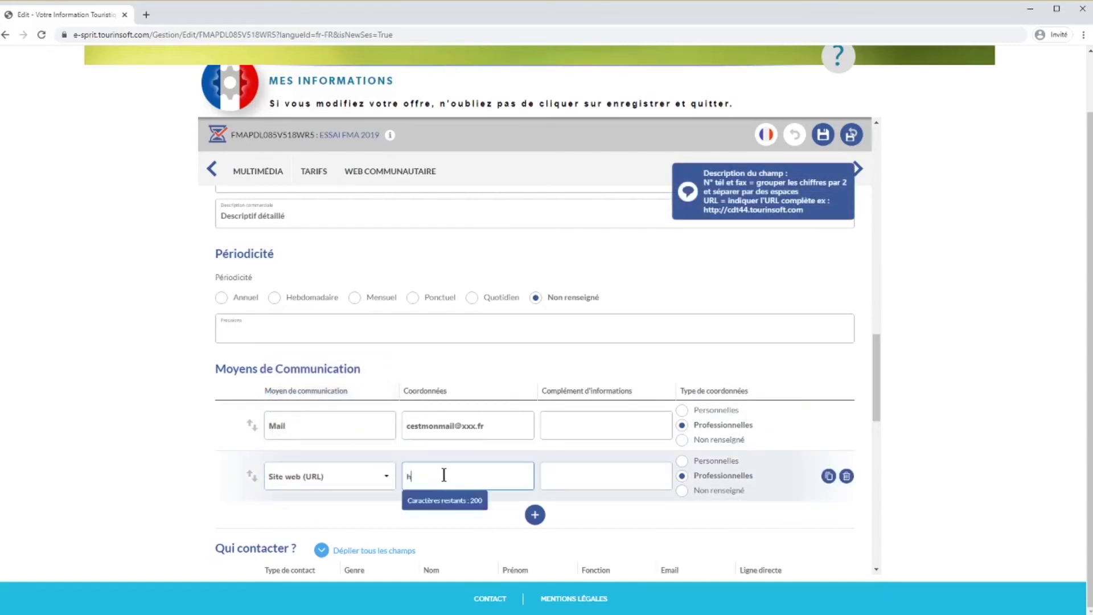
pyautogui.write('ttp://')
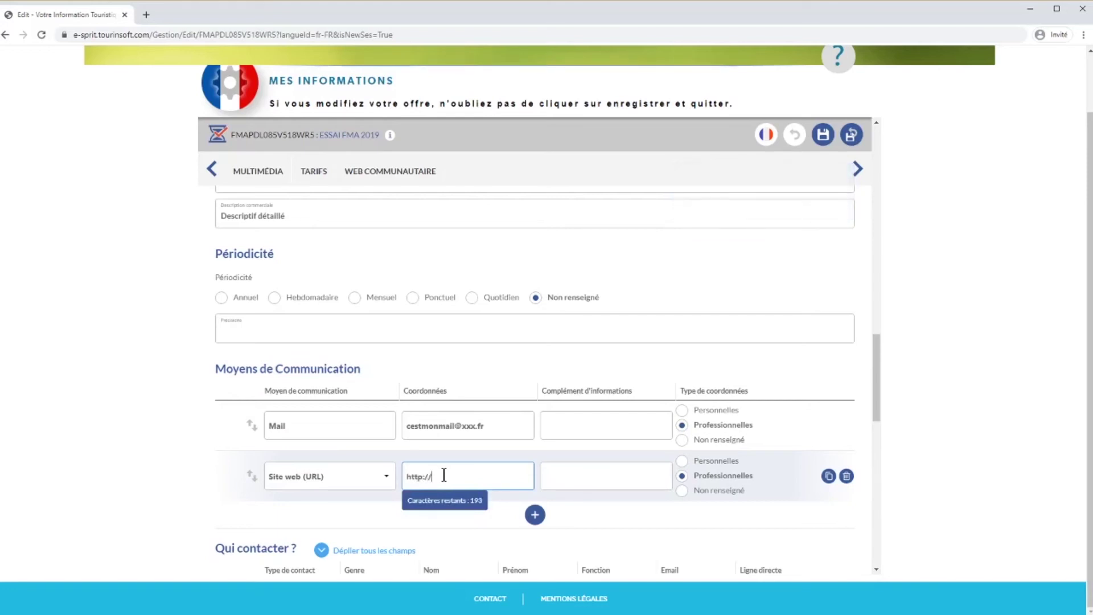
pyautogui.write('www.cestmonsite.fr')
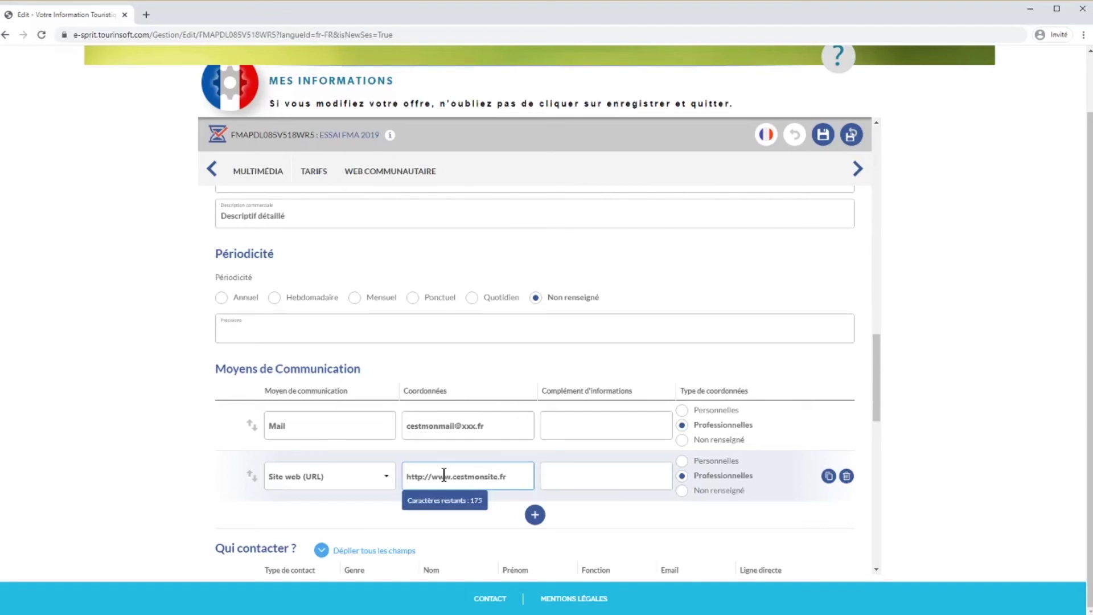
# - Add a Tél. fixe entry and fill in the landline phone number
pyautogui.click(536, 517)
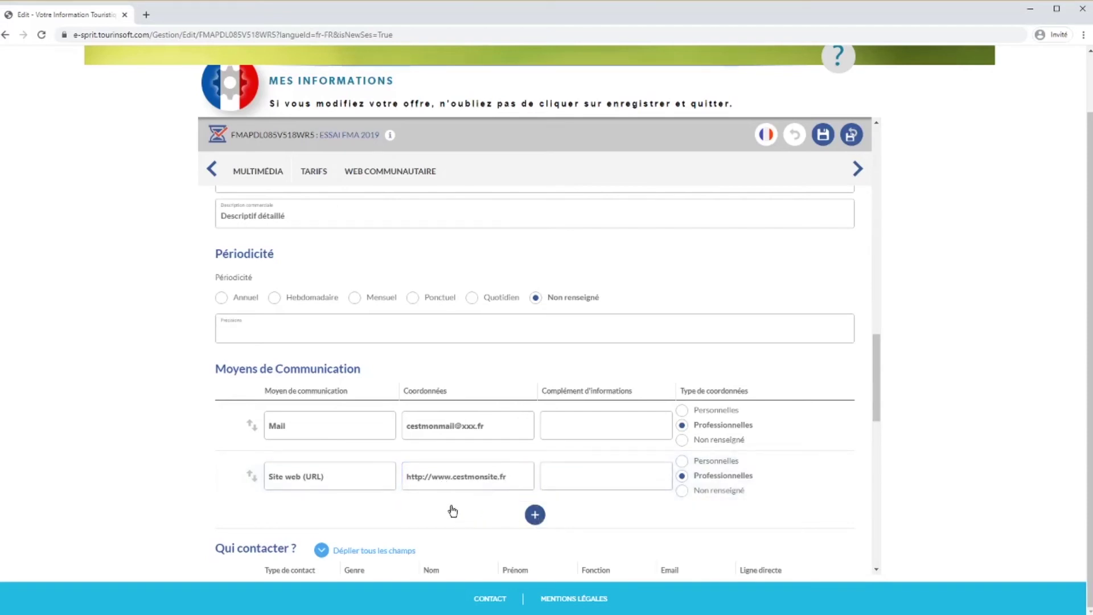
pyautogui.click(376, 527)
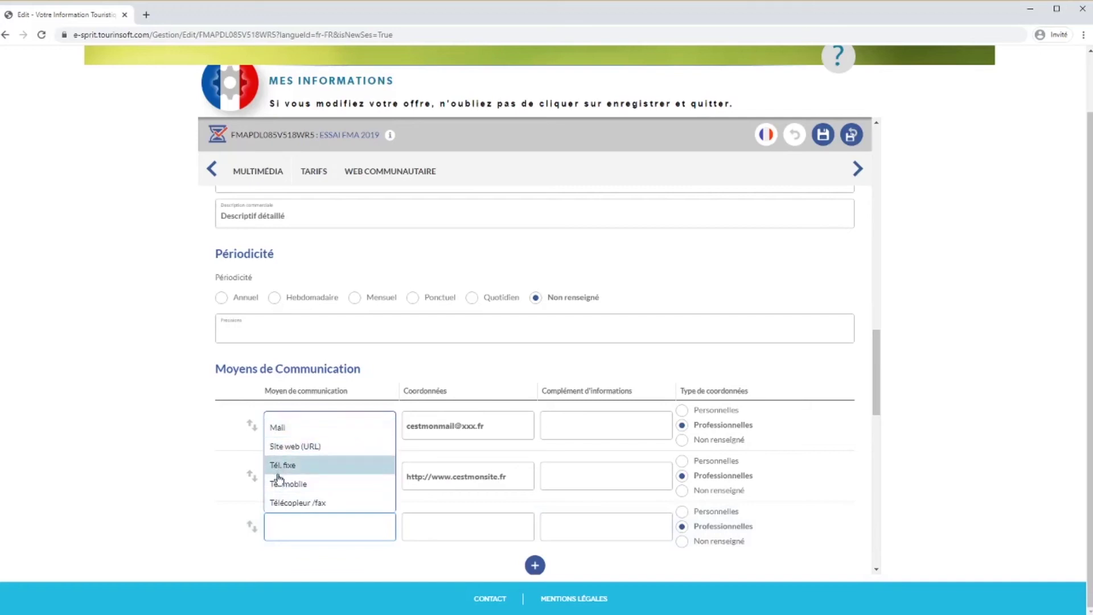
pyautogui.click(280, 465)
pyautogui.click(446, 525)
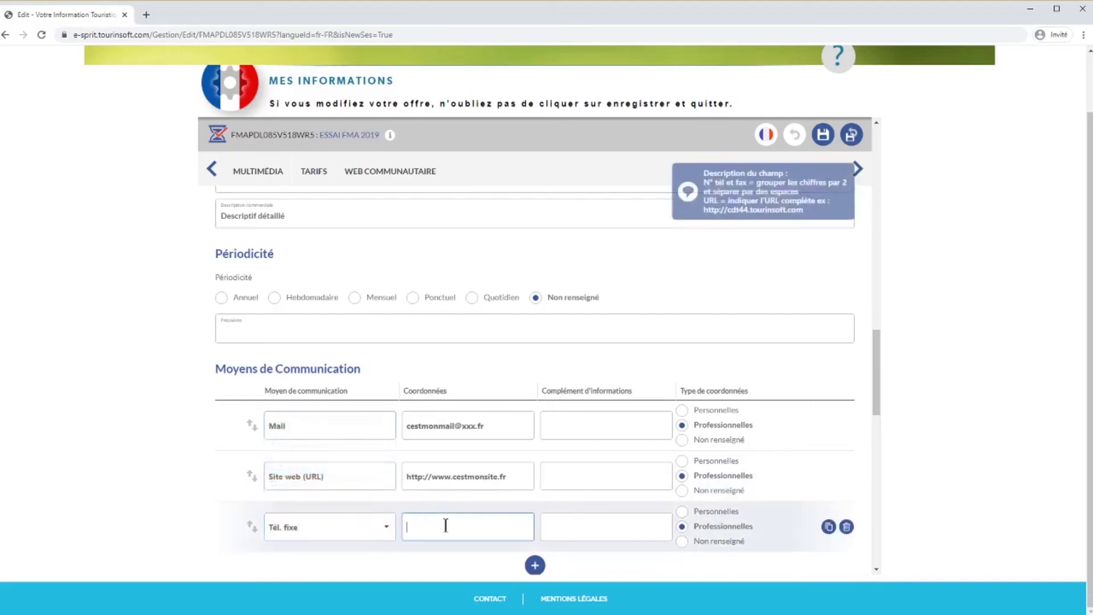
pyautogui.write('02')
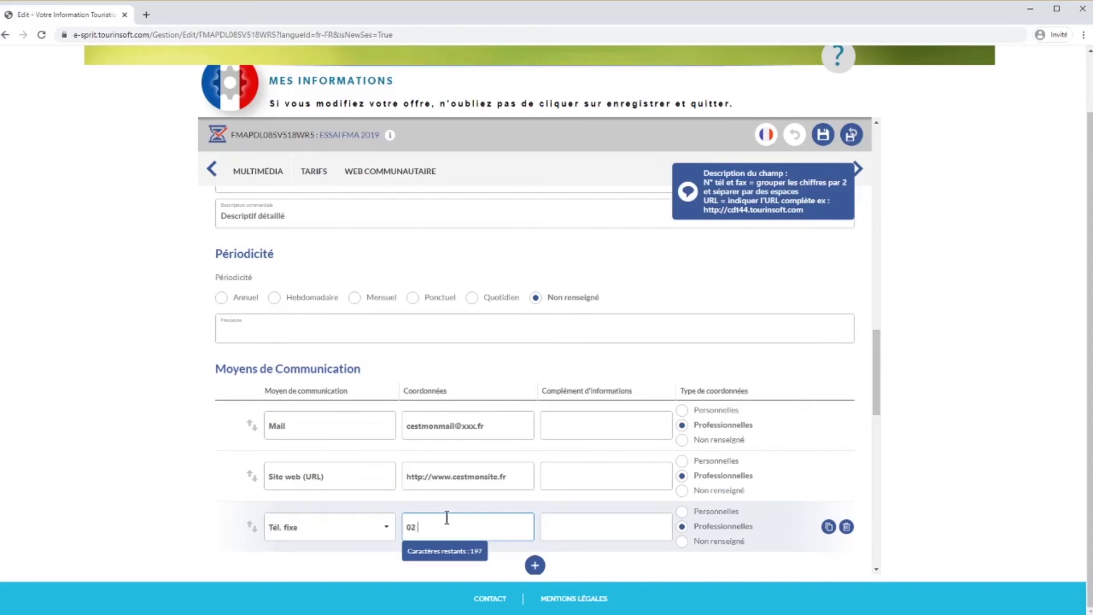
pyautogui.write(' 51 00 00 00')
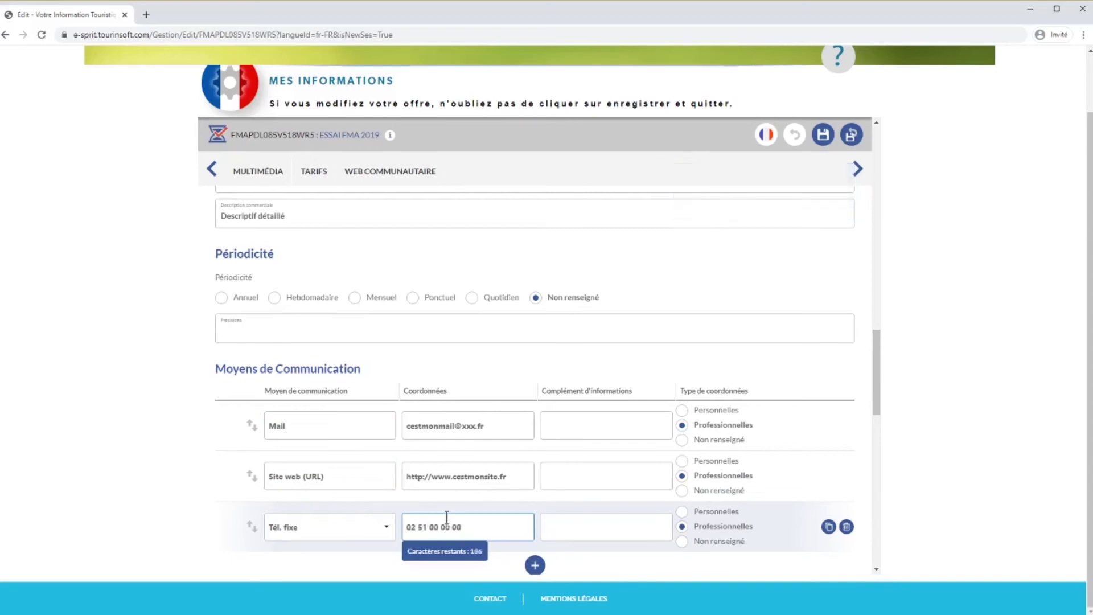
pyautogui.scroll(-3, 461, 506)
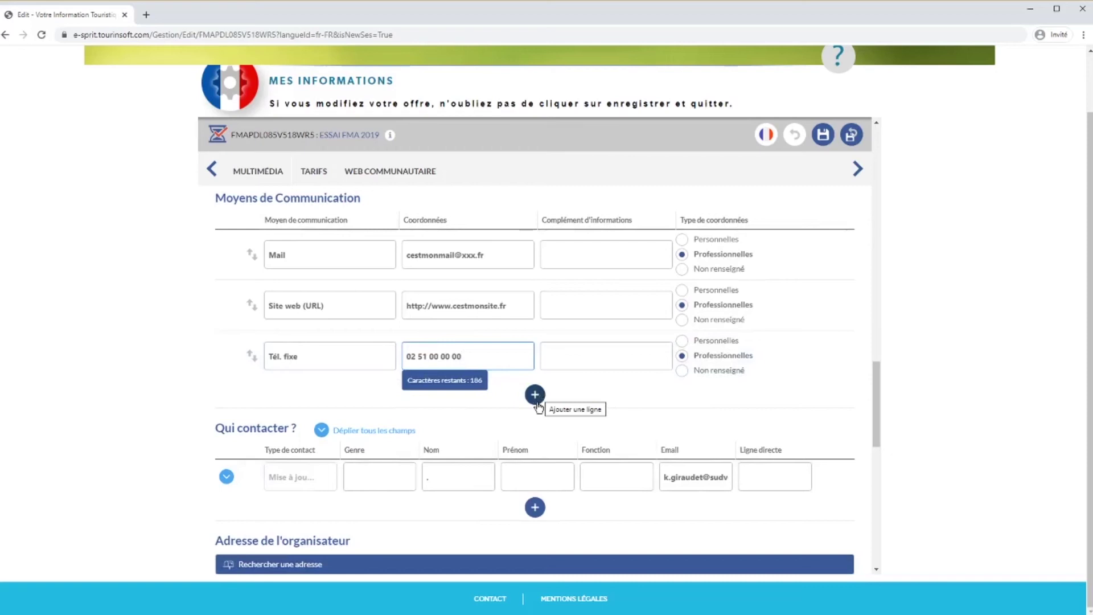
# - Enter the organiser name ASSOCIATION XXX
pyautogui.scroll(-1, 535, 398)
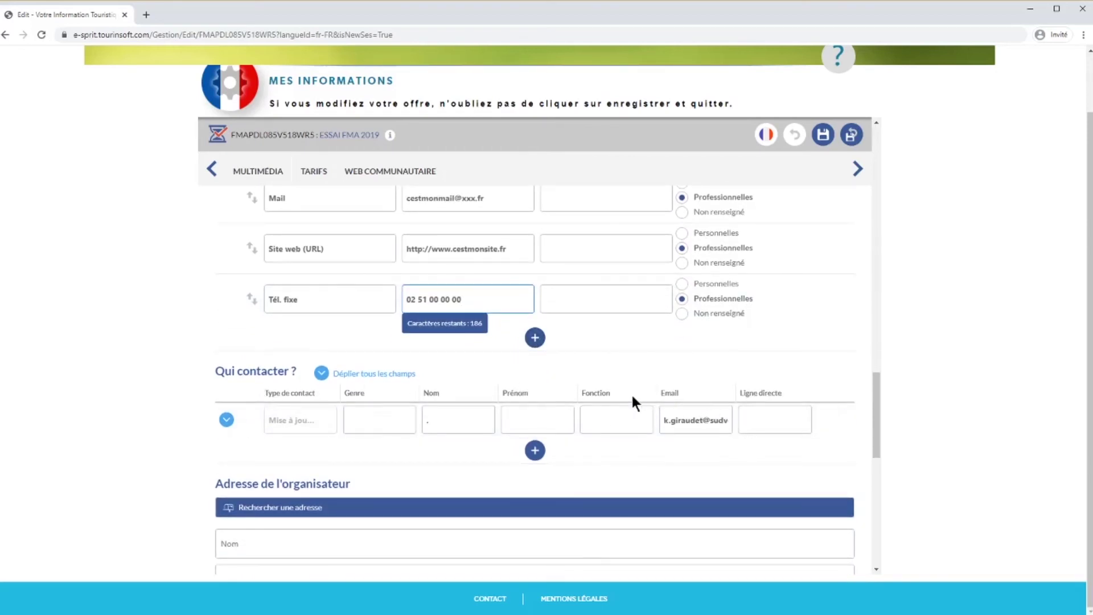
pyautogui.scroll(-4, 633, 396)
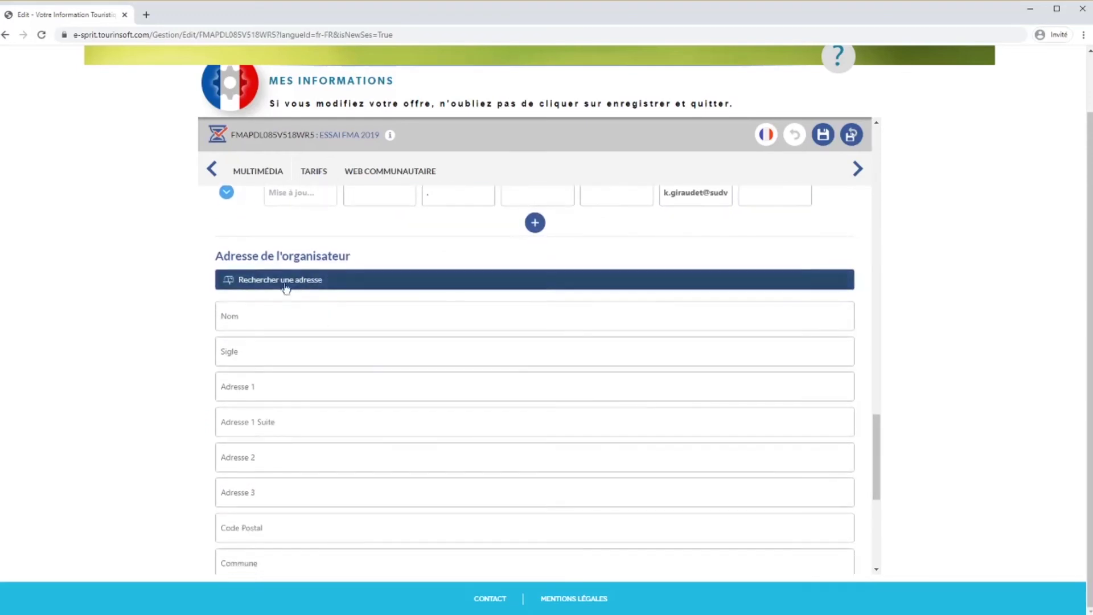
pyautogui.scroll(-1, 269, 461)
pyautogui.click(250, 260)
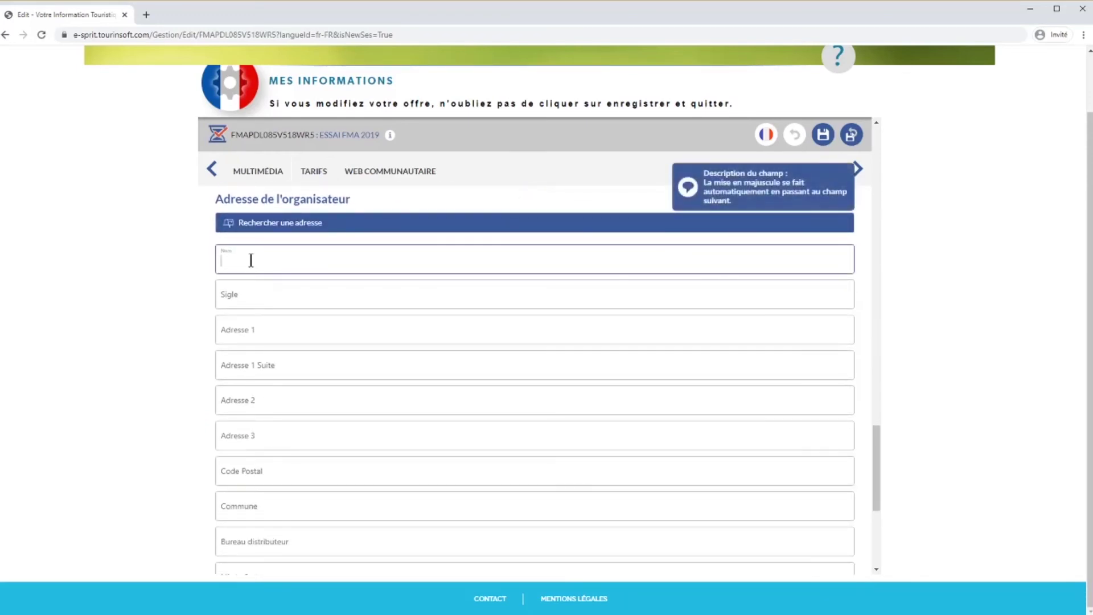
pyautogui.write('Association XXX')
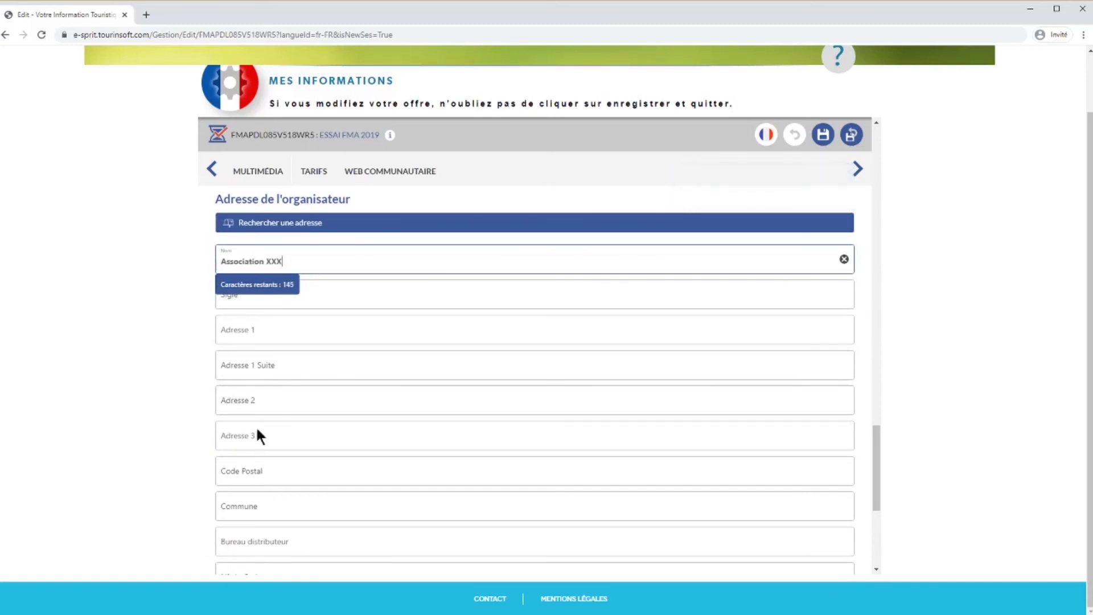
pyautogui.click(244, 394)
# - Try a search in Rechercher une adresse, then clear and close it
pyautogui.click(238, 501)
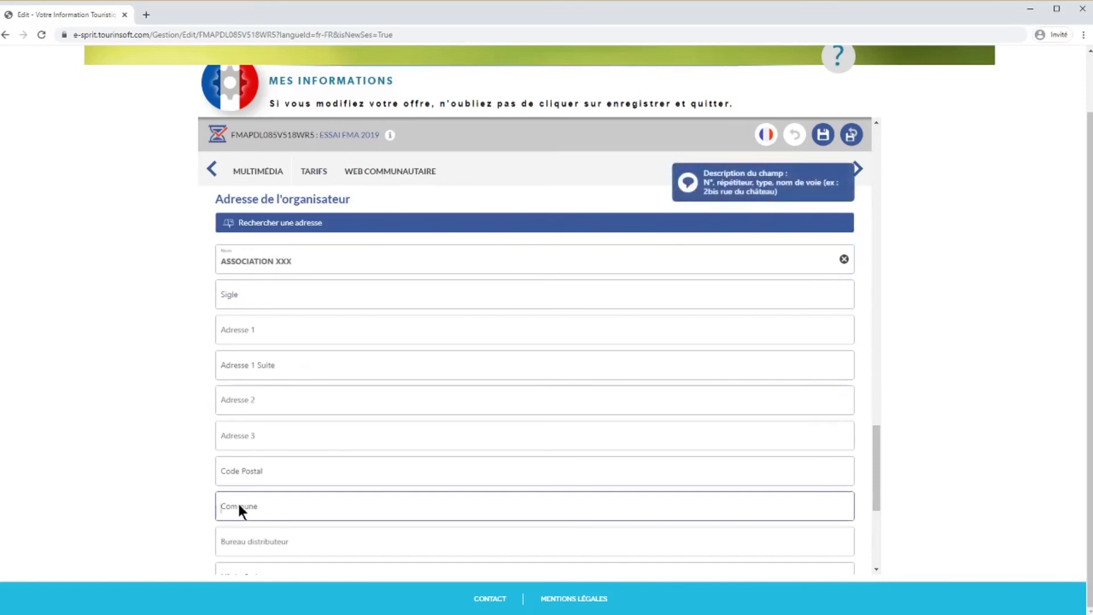
pyautogui.click(296, 223)
pyautogui.write('5 place')
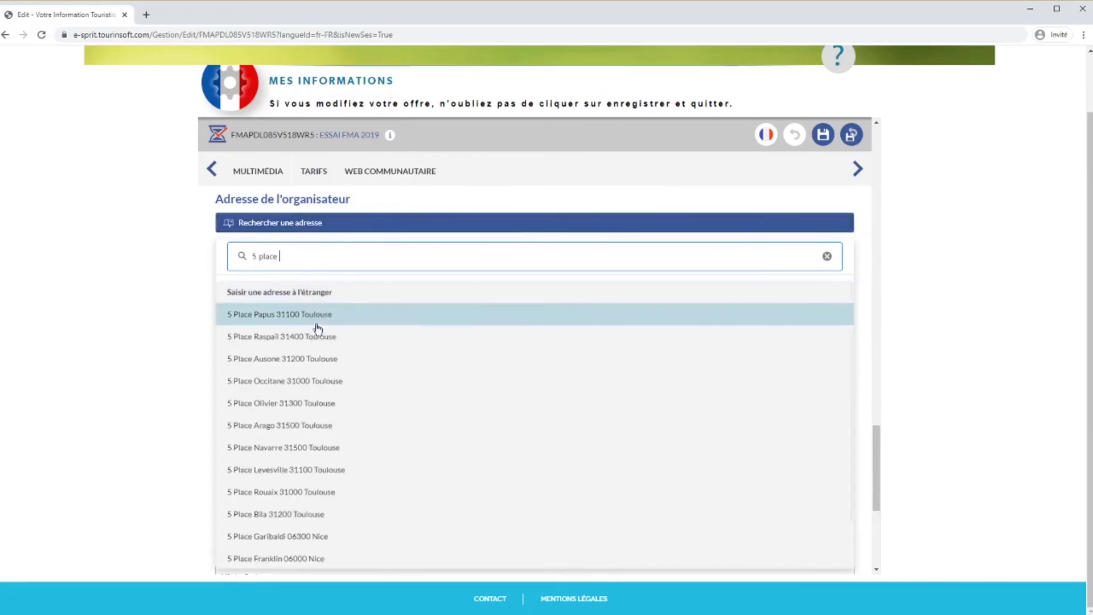
pyautogui.click(825, 257)
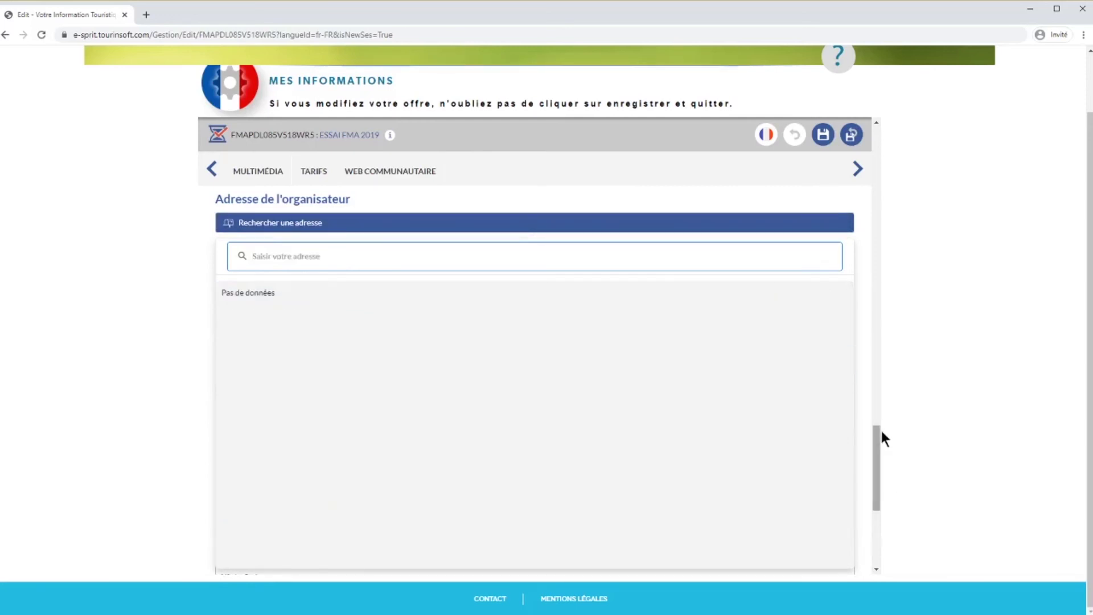
pyautogui.click(845, 223)
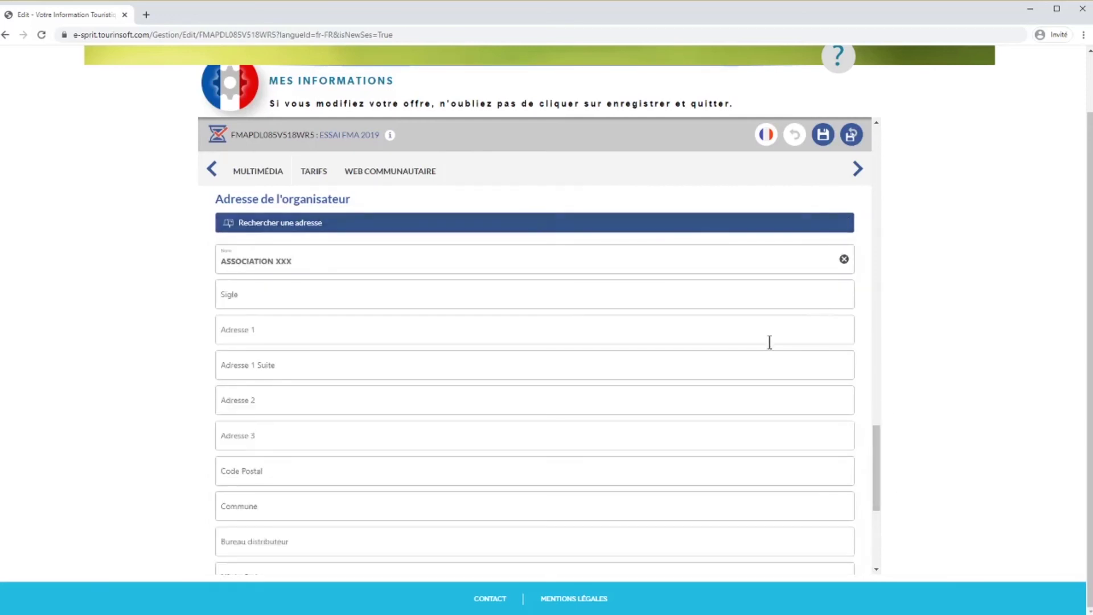
# - Check the Marques et labels list and advance to the Type de manifestation step
pyautogui.scroll(-5, 770, 341)
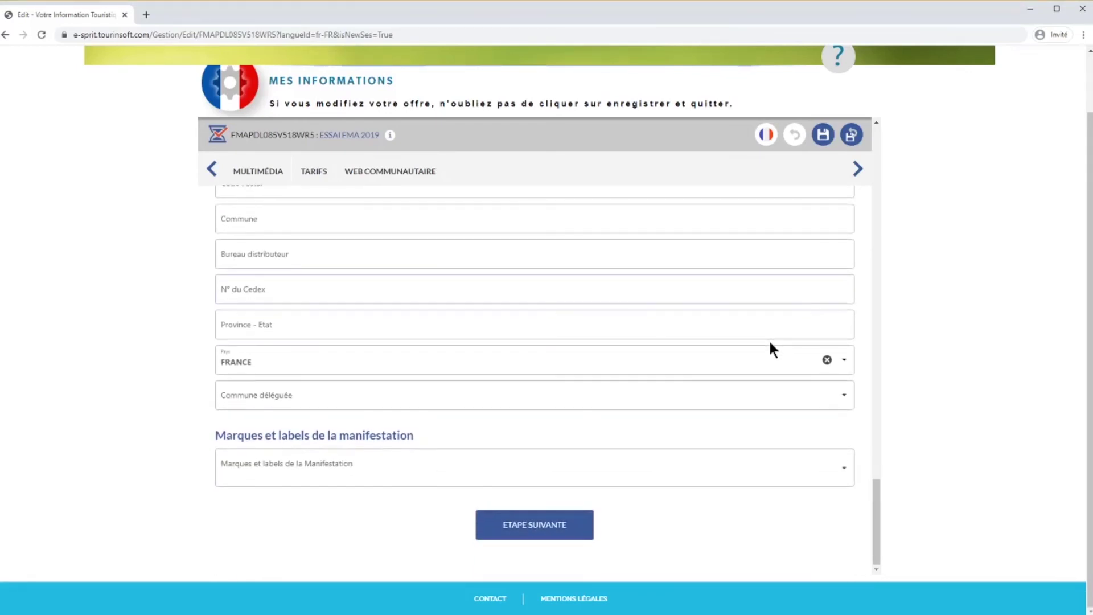
pyautogui.click(845, 470)
pyautogui.click(845, 469)
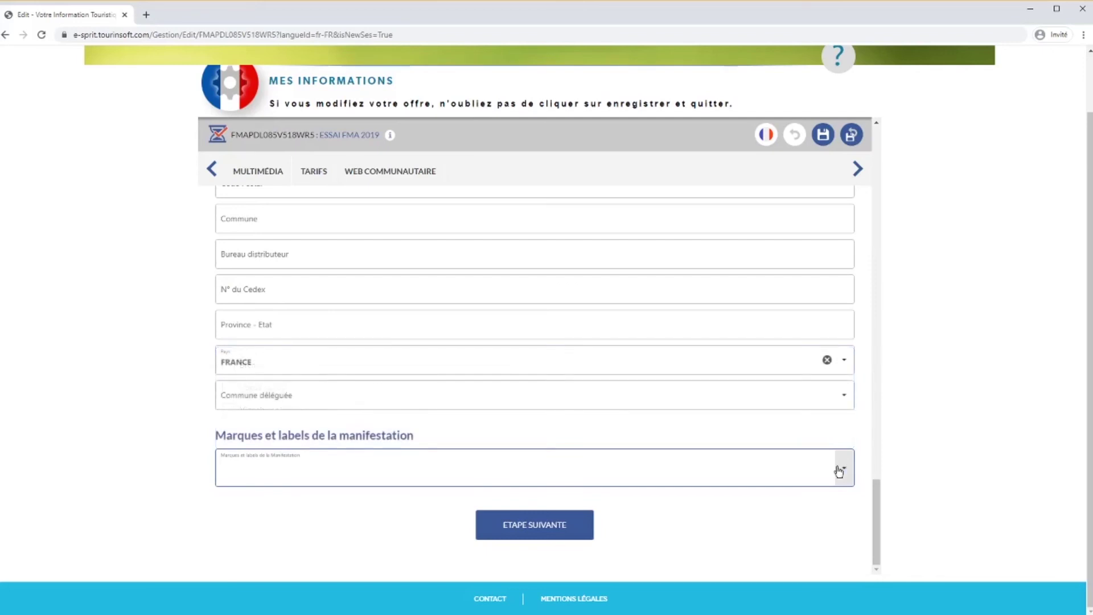
pyautogui.click(546, 527)
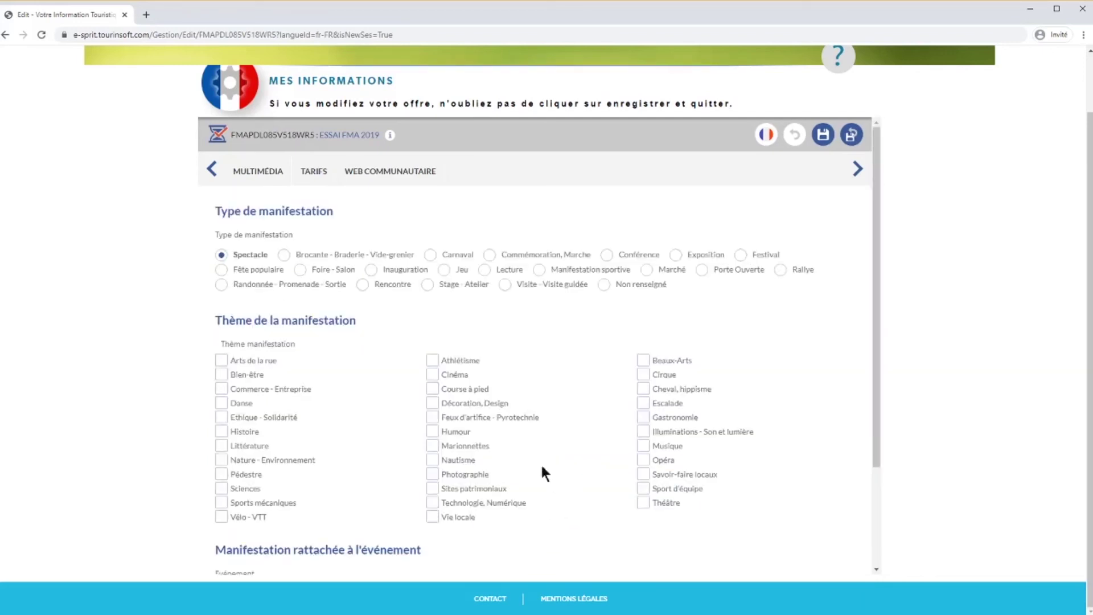
# - Tick the Marionnettes theme and continue to the Accès localisation step
pyautogui.click(212, 170)
pyautogui.click(212, 170)
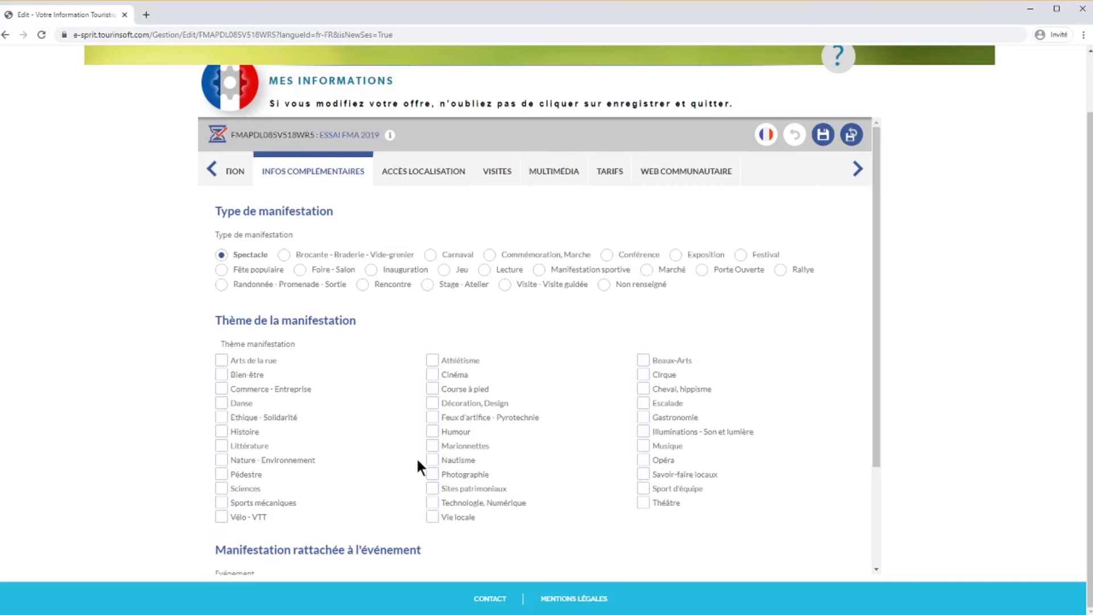
pyautogui.click(433, 447)
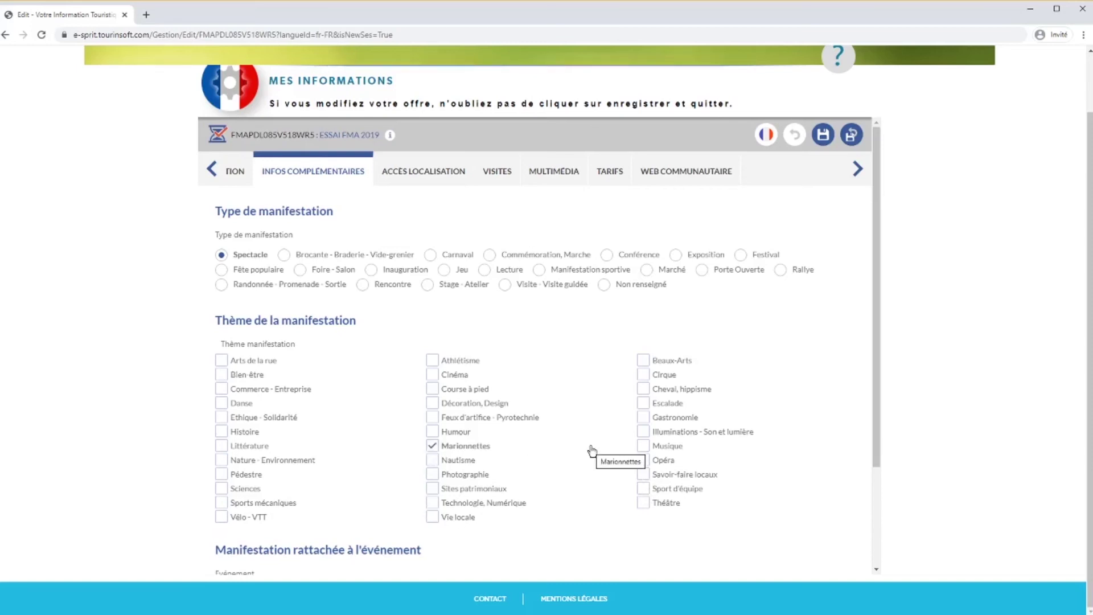
pyautogui.scroll(-3, 592, 450)
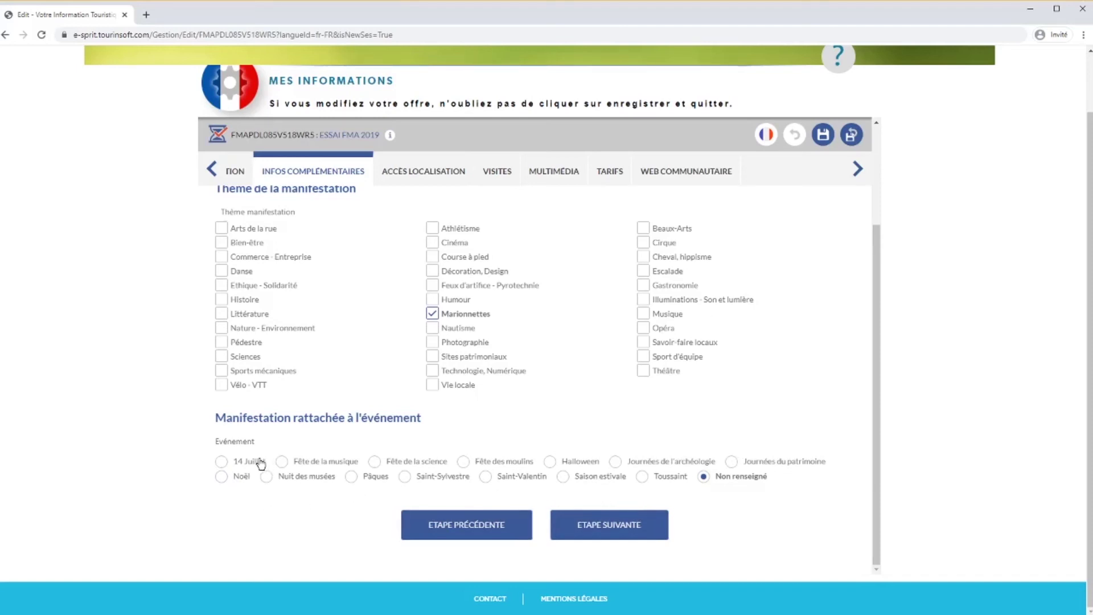
pyautogui.click(637, 515)
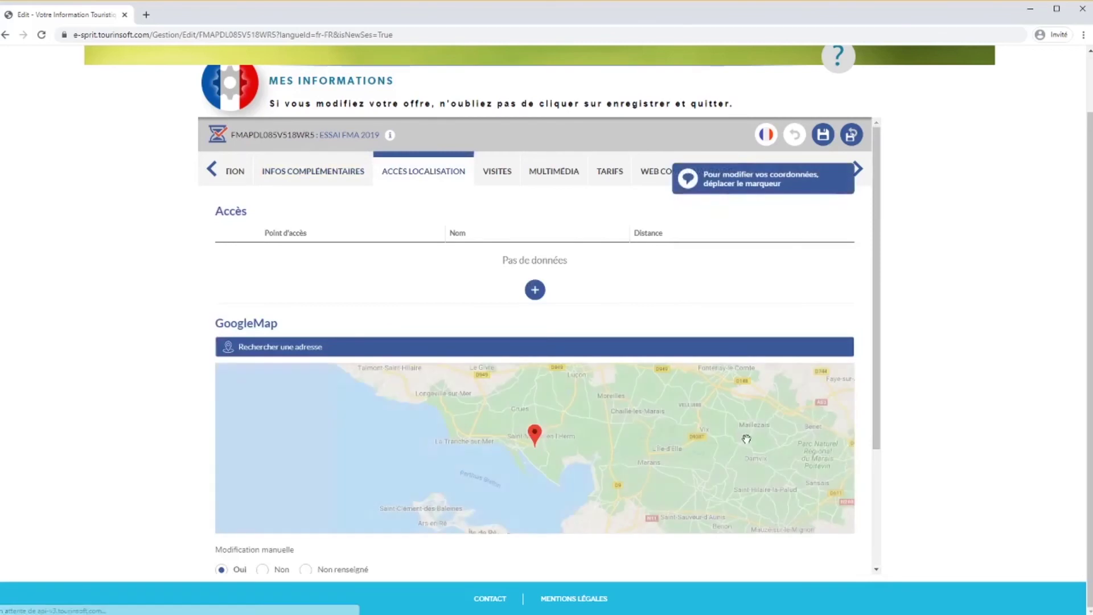
# - Toggle Modification manuelle to Non and back to Oui
pyautogui.scroll(-1, 644, 356)
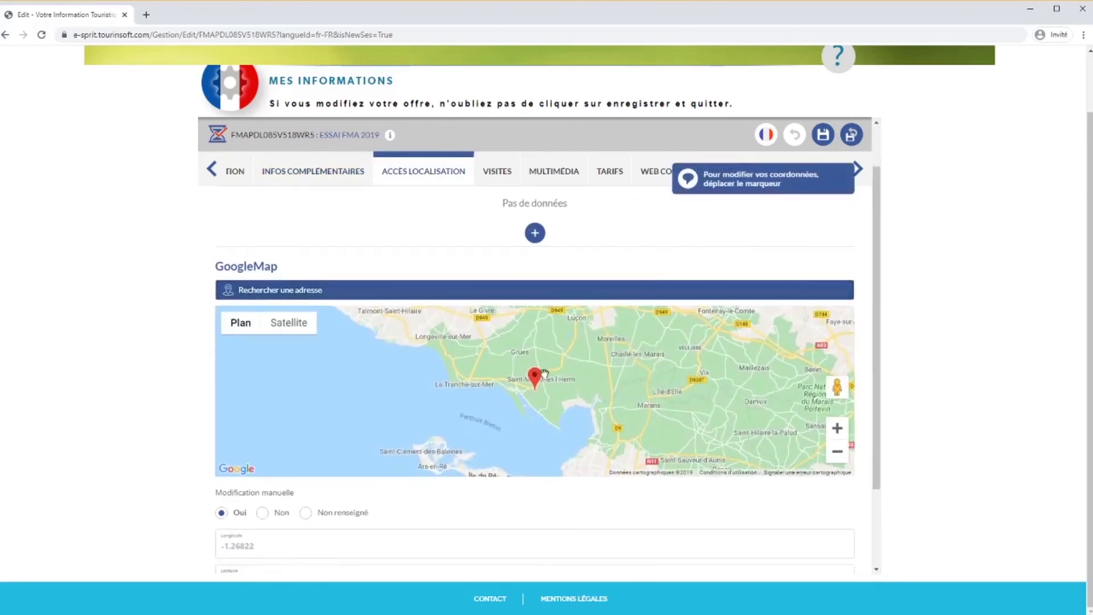
pyautogui.moveTo(251, 524)
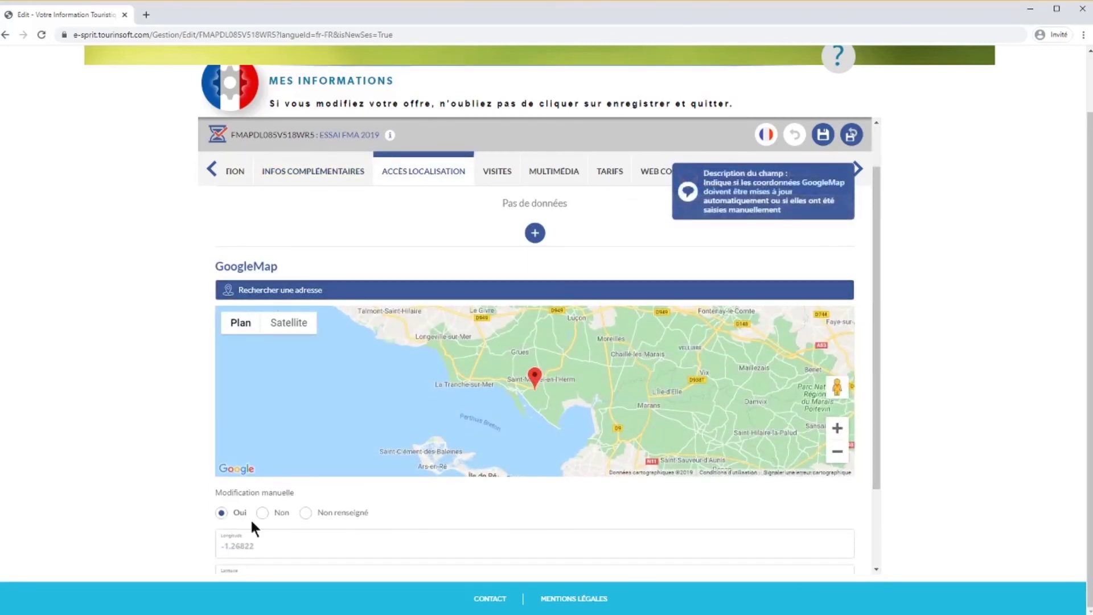
pyautogui.click(263, 513)
pyautogui.click(223, 514)
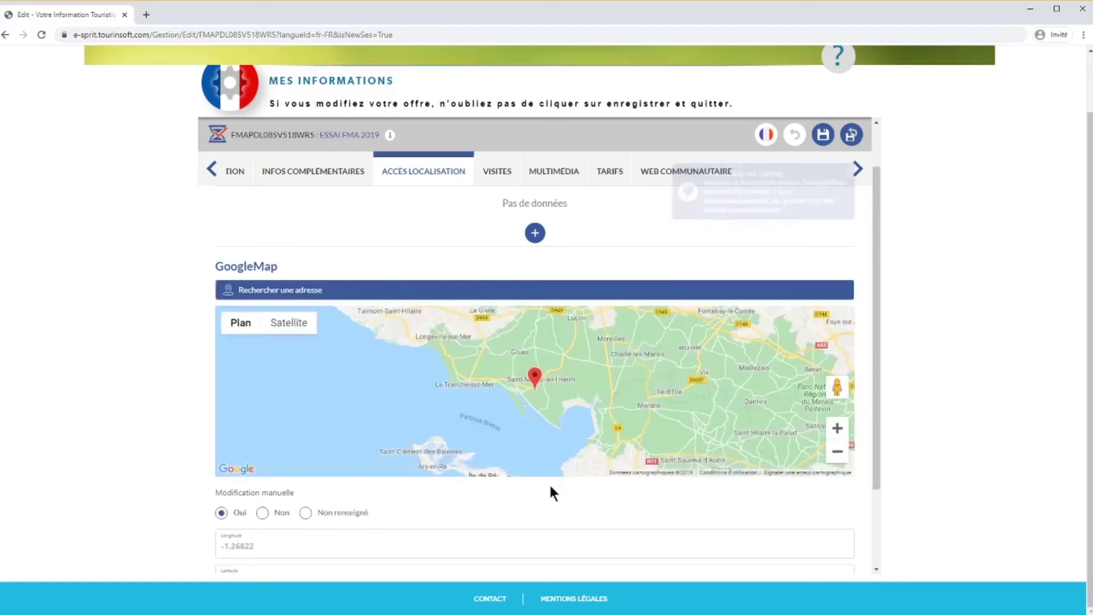
# - Zoom the map and drag the marker onto L'Aiguillon-sur-Mer, then continue to Visites
pyautogui.click(836, 429)
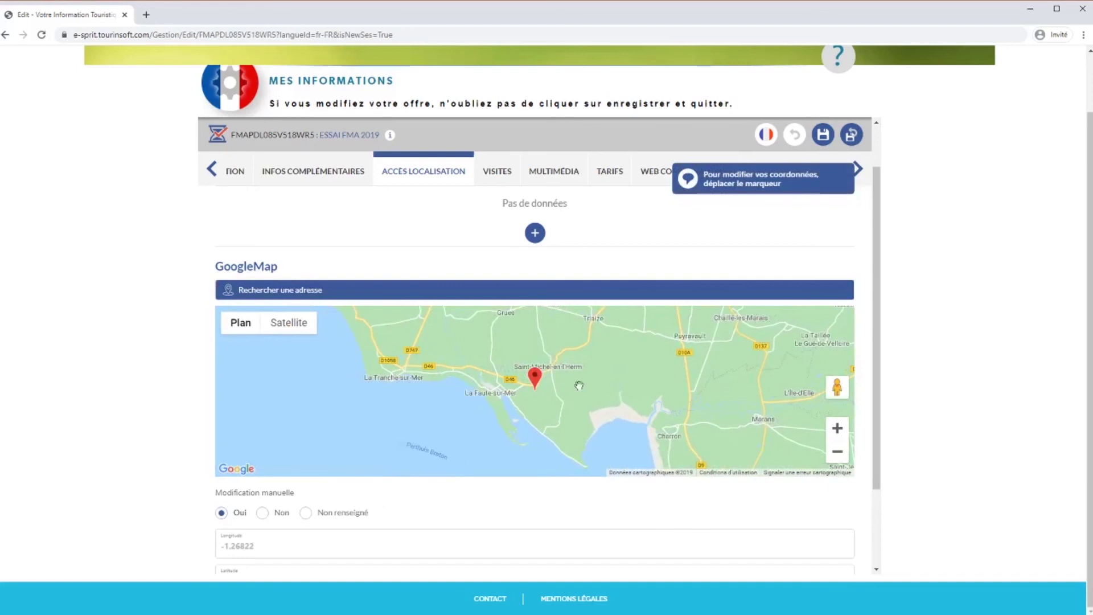
pyautogui.moveTo(535, 380)
pyautogui.mouseDown()
pyautogui.moveTo(573, 370)
pyautogui.moveTo(535, 380)
pyautogui.mouseUp()
pyautogui.click(837, 429)
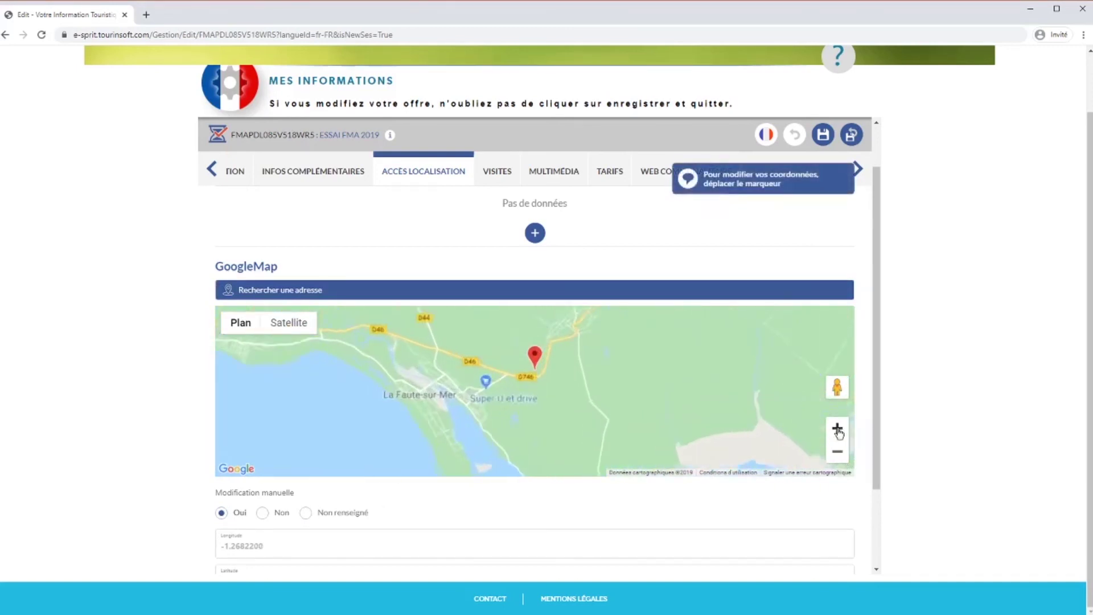
pyautogui.click(837, 428)
pyautogui.moveTo(536, 352); pyautogui.dragTo(454, 401)
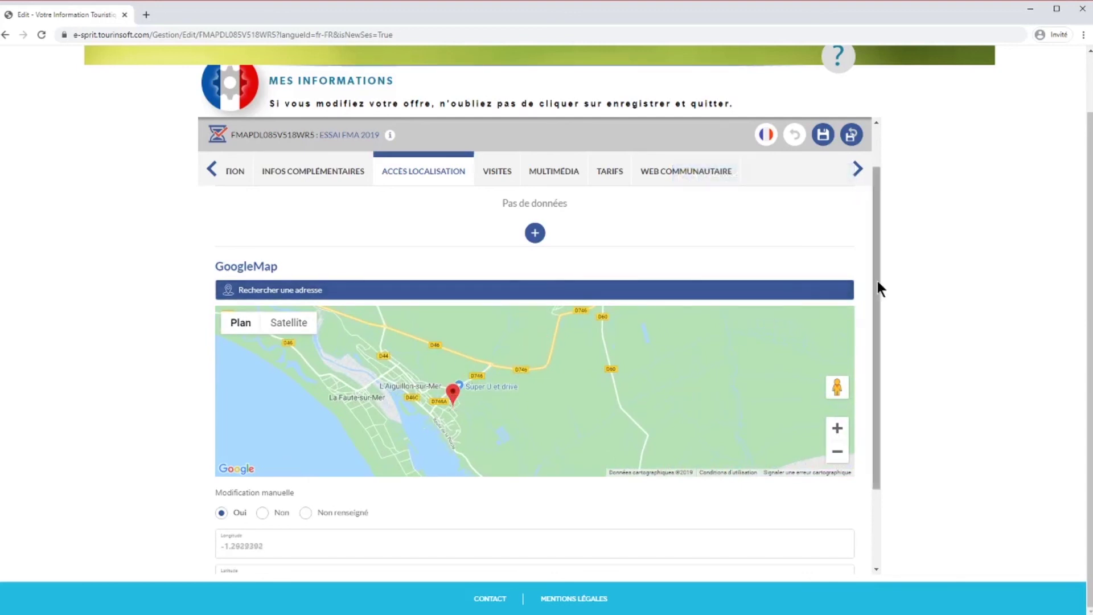
pyautogui.moveTo(877, 281); pyautogui.dragTo(873, 392)
pyautogui.click(648, 525)
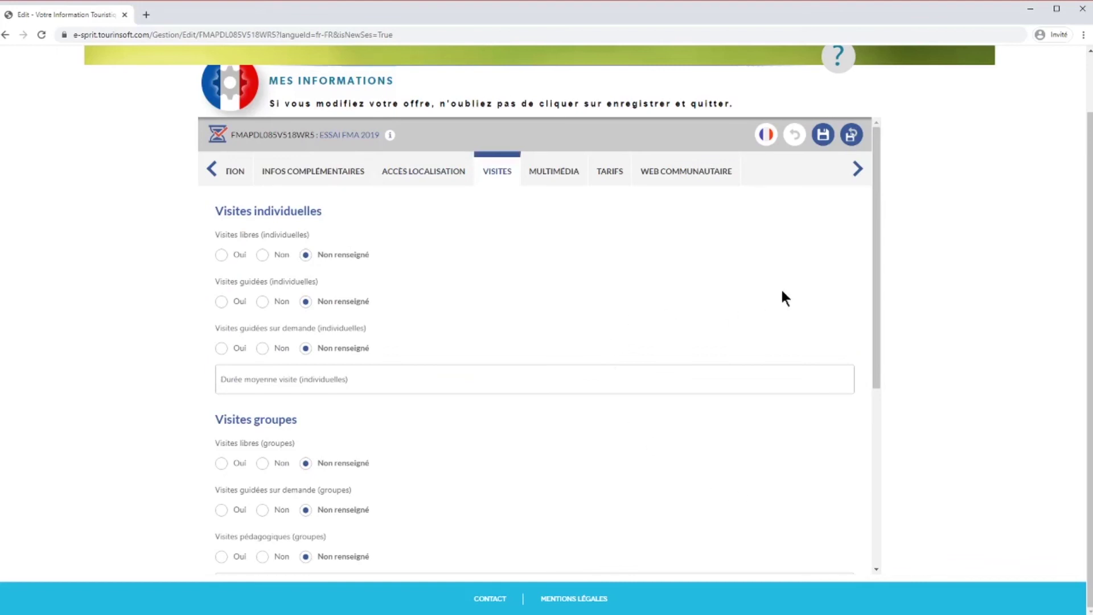
# - Tick Français under Langues de visite, leave the audio guide language unset, and continue to Multimédia
pyautogui.moveTo(872, 251); pyautogui.dragTo(872, 253)
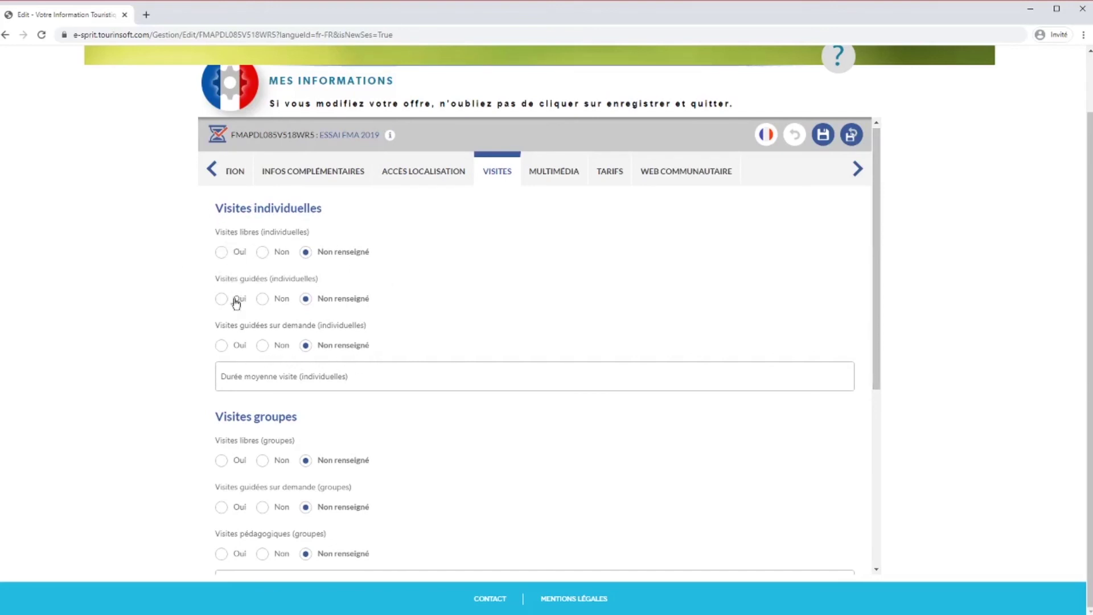
pyautogui.click(262, 375)
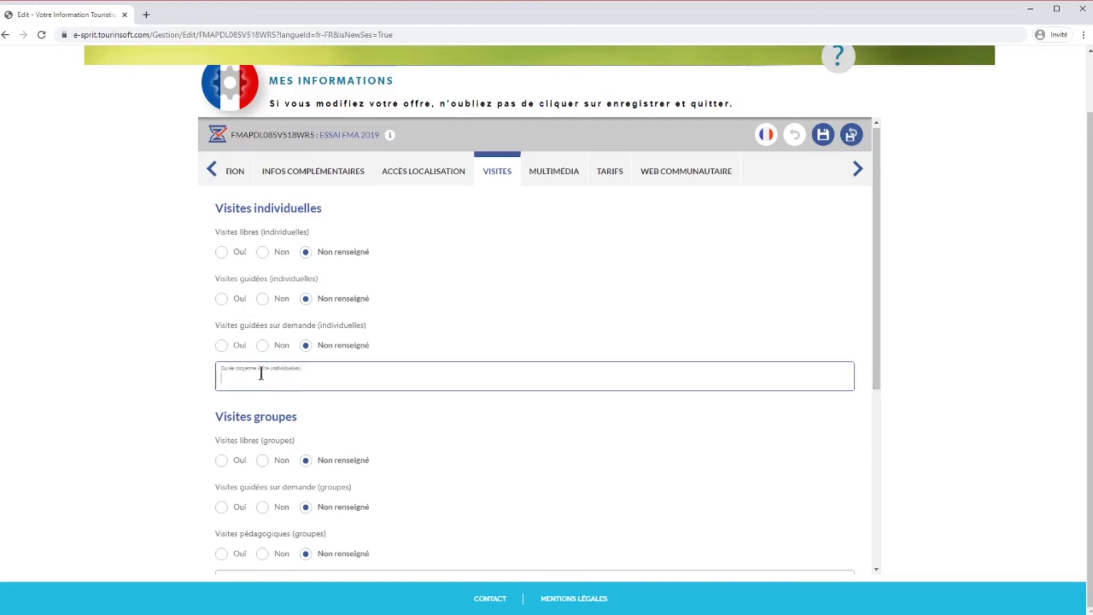
pyautogui.scroll(-2, 428, 381)
pyautogui.scroll(-3, 488, 332)
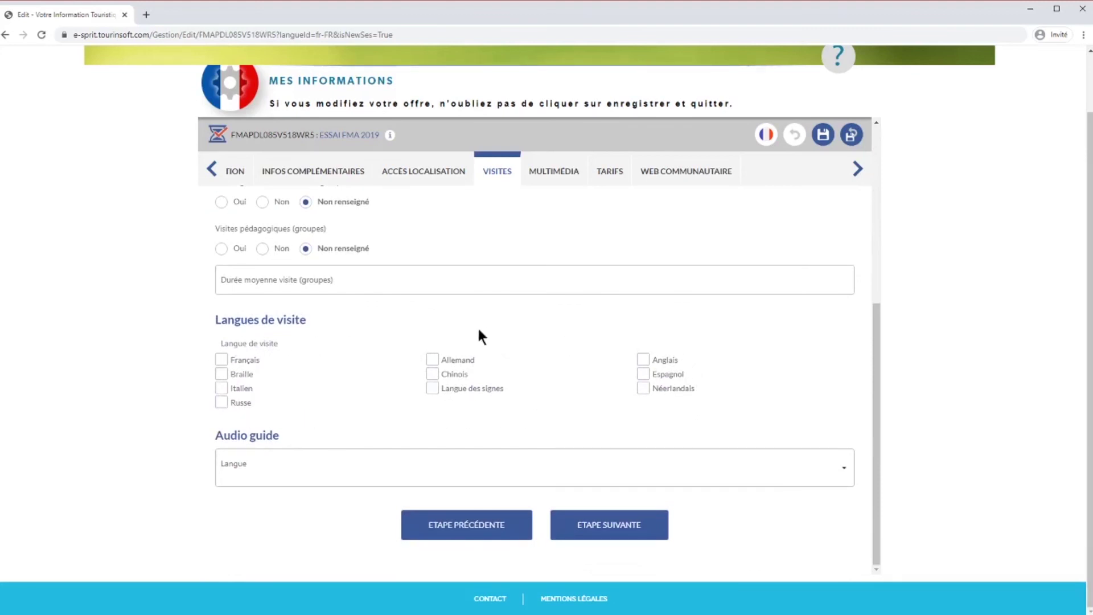
pyautogui.click(221, 360)
pyautogui.click(847, 476)
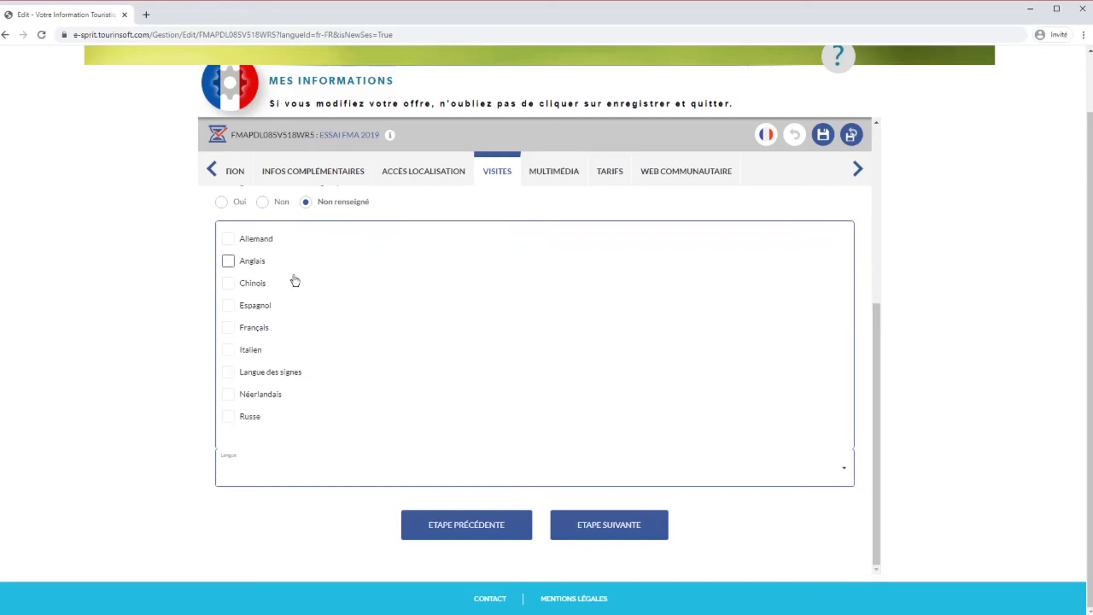
pyautogui.click(267, 466)
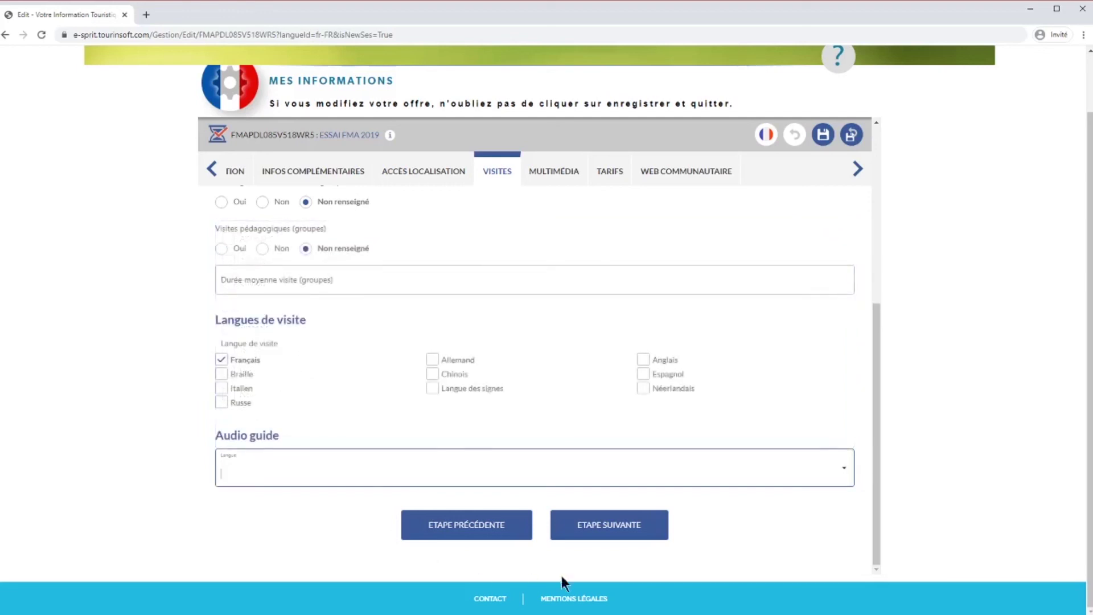
pyautogui.click(622, 527)
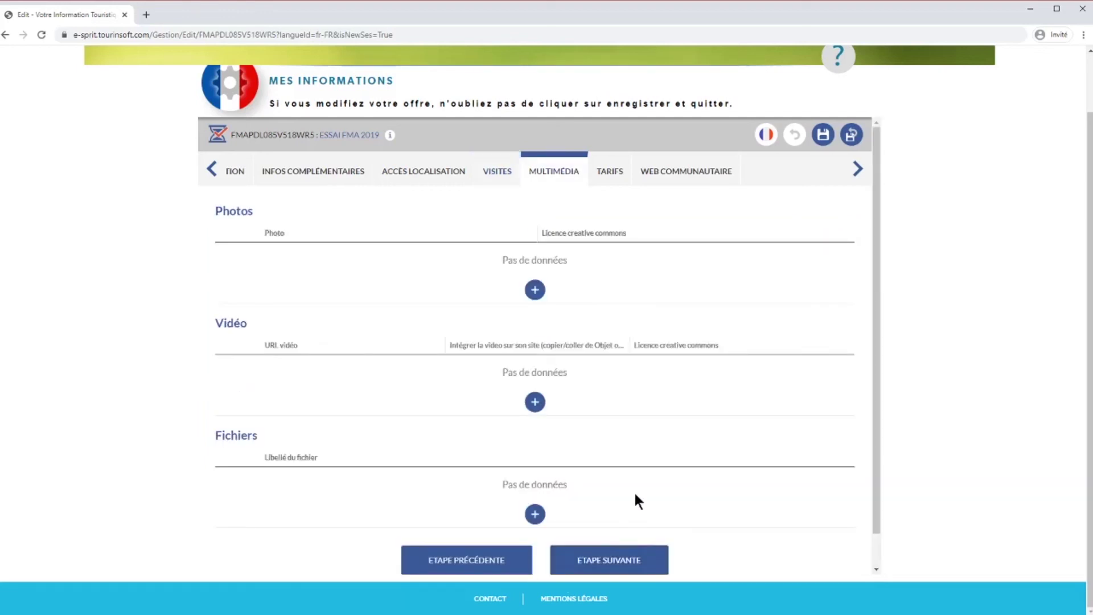
# - Upload the soirée cabaret poster image from Downloads as a new photo, marked not Creative Commons
pyautogui.click(535, 290)
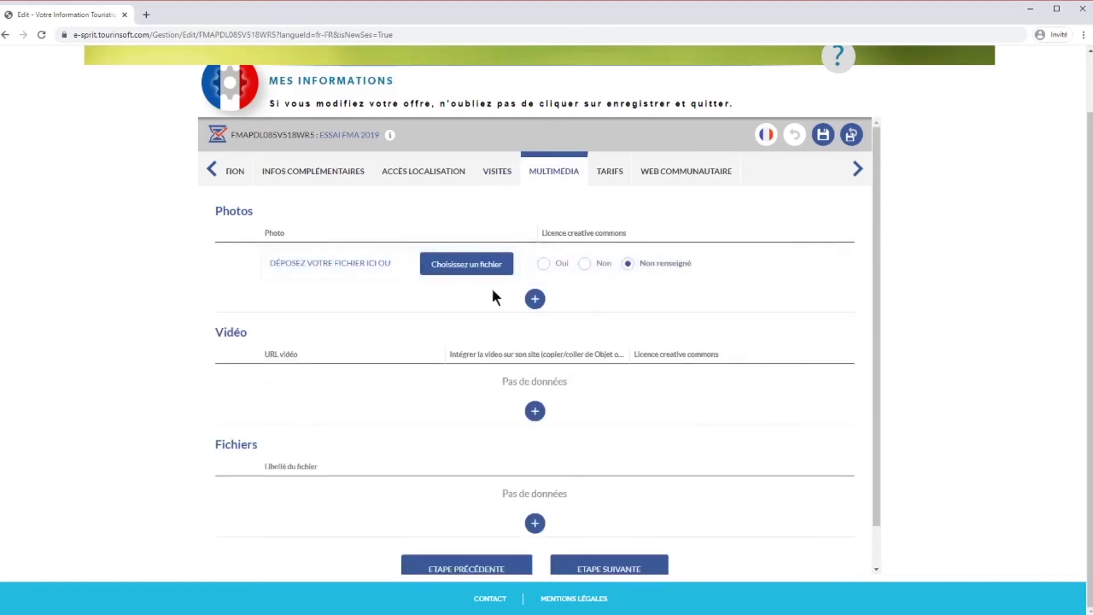
pyautogui.click(462, 263)
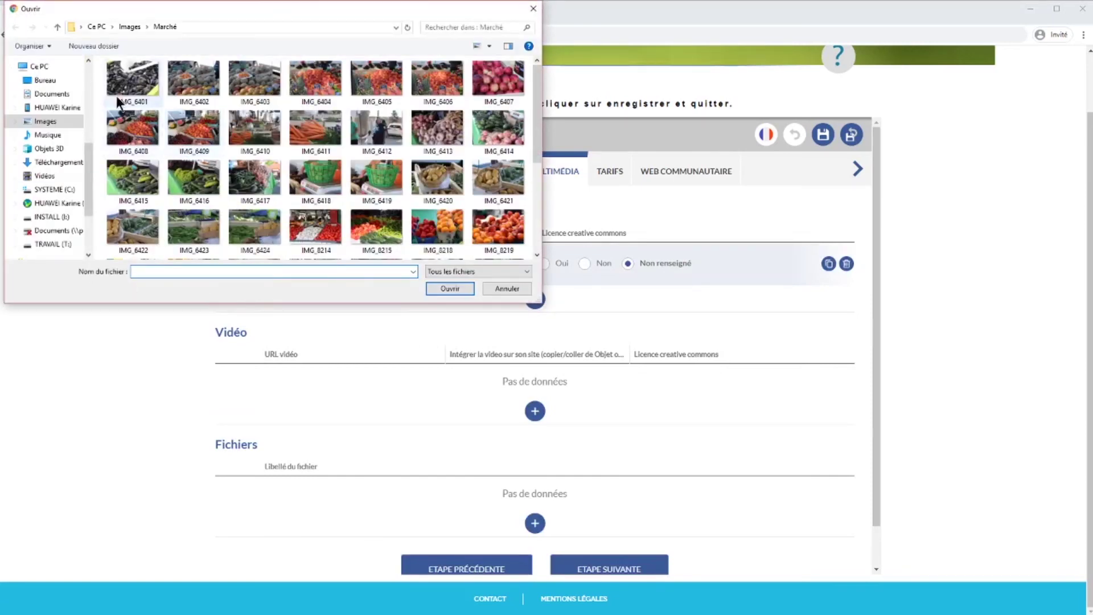
pyautogui.click(57, 162)
pyautogui.click(315, 145)
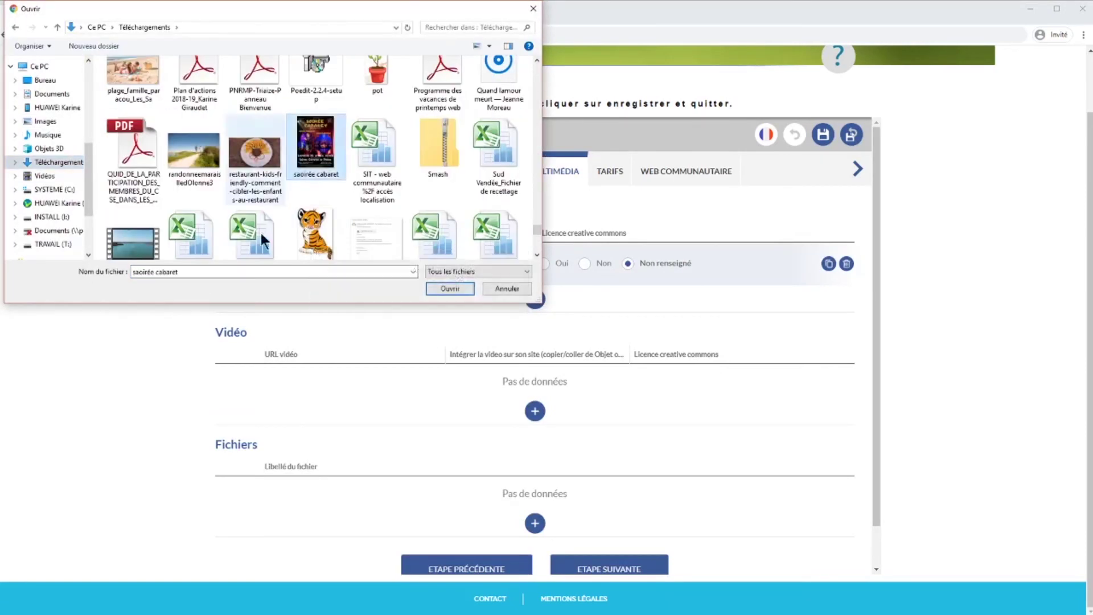
pyautogui.click(450, 290)
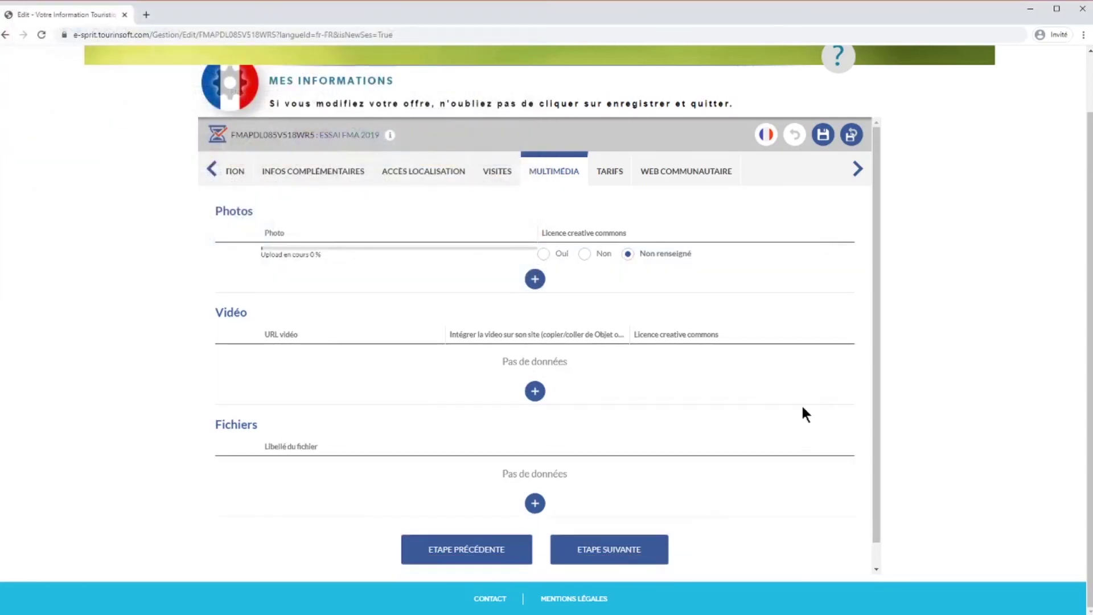
pyautogui.click(585, 254)
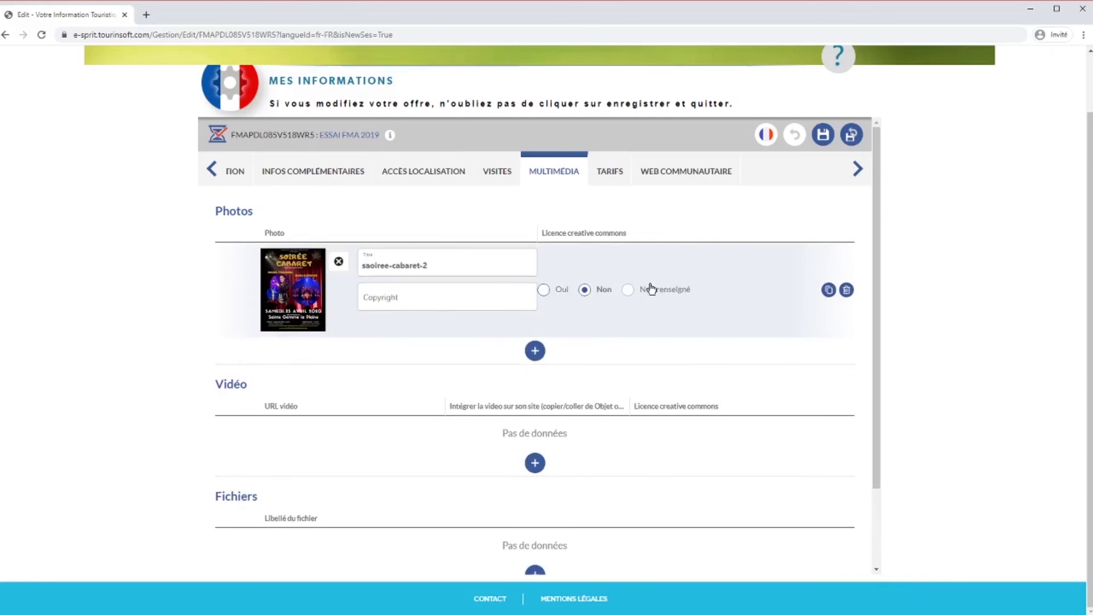
# - Title the photo 'Affiche soirée cabaret', credit it to association XXx, and add an empty video row
pyautogui.moveTo(438, 265); pyautogui.dragTo(362, 265)
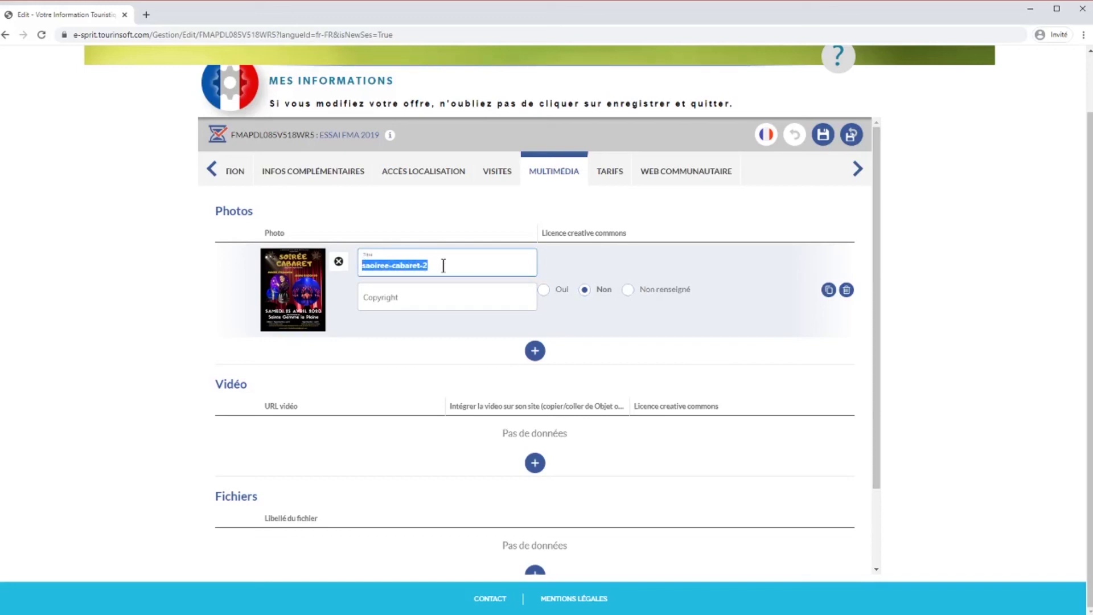
pyautogui.write('Affiche')
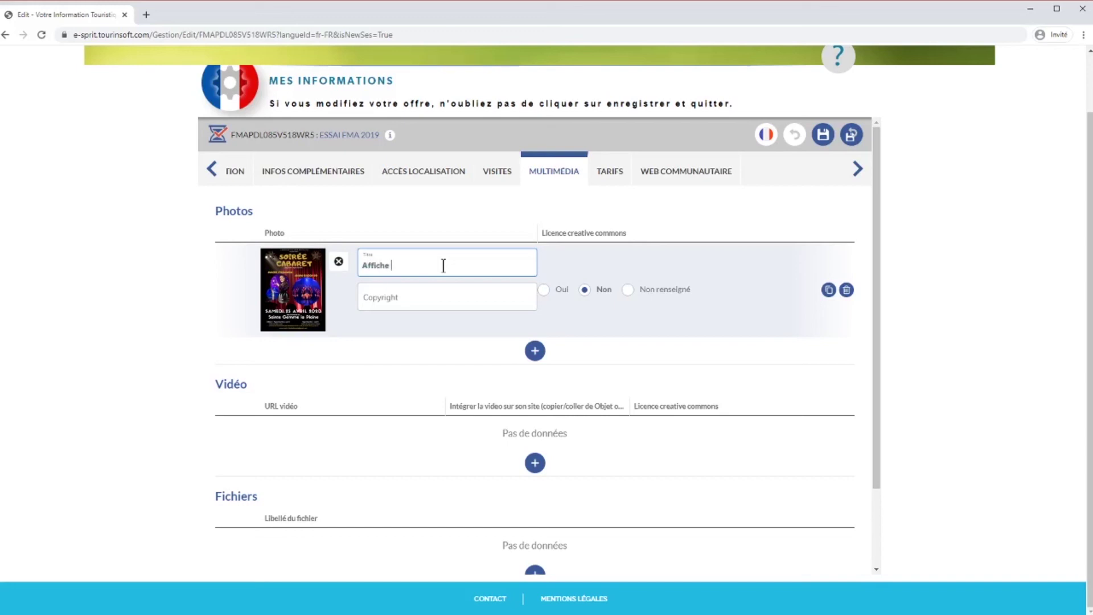
pyautogui.write(' soirée cabaret')
pyautogui.click(413, 291)
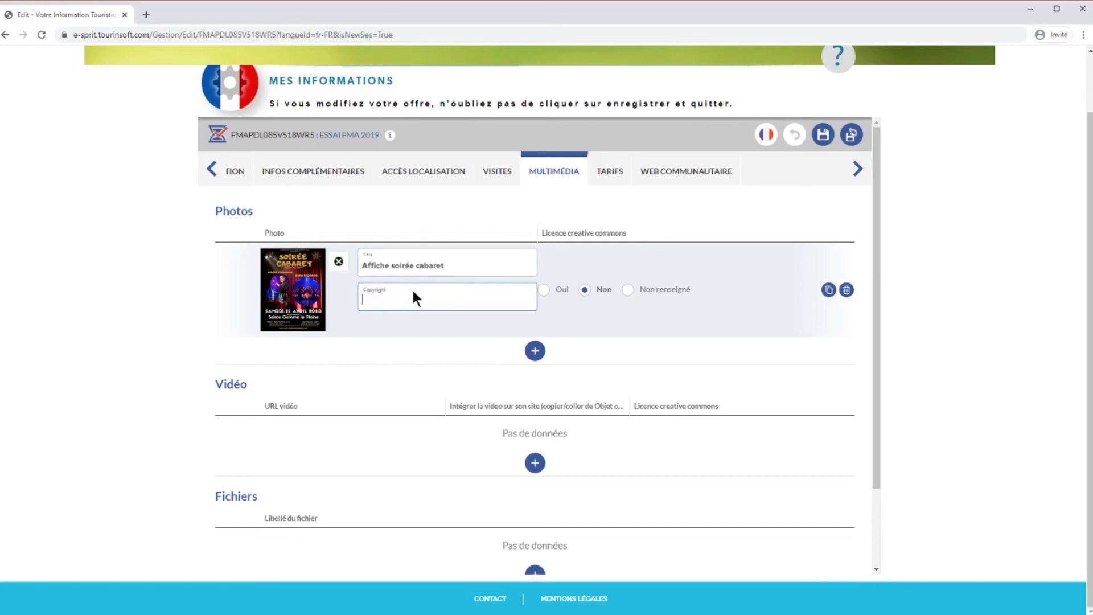
pyautogui.write('association XXx')
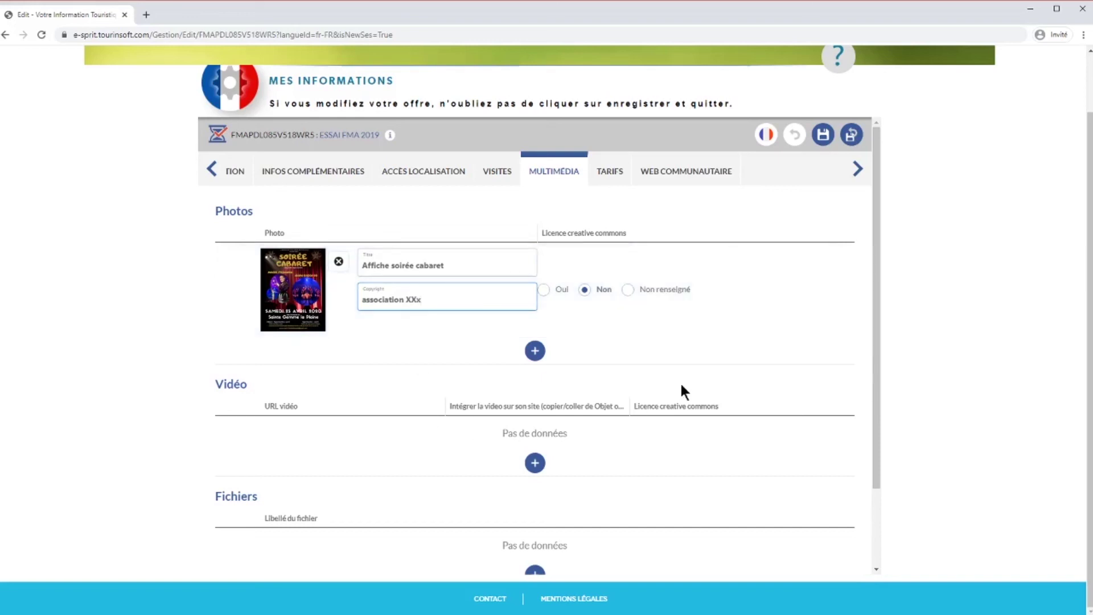
pyautogui.scroll(-1, 532, 359)
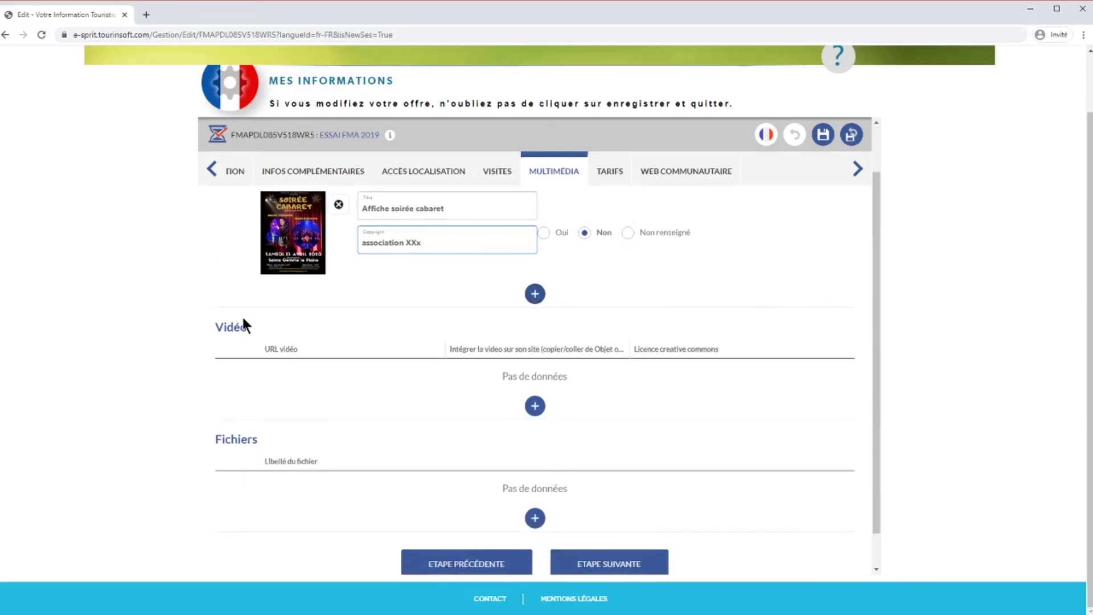
pyautogui.click(535, 406)
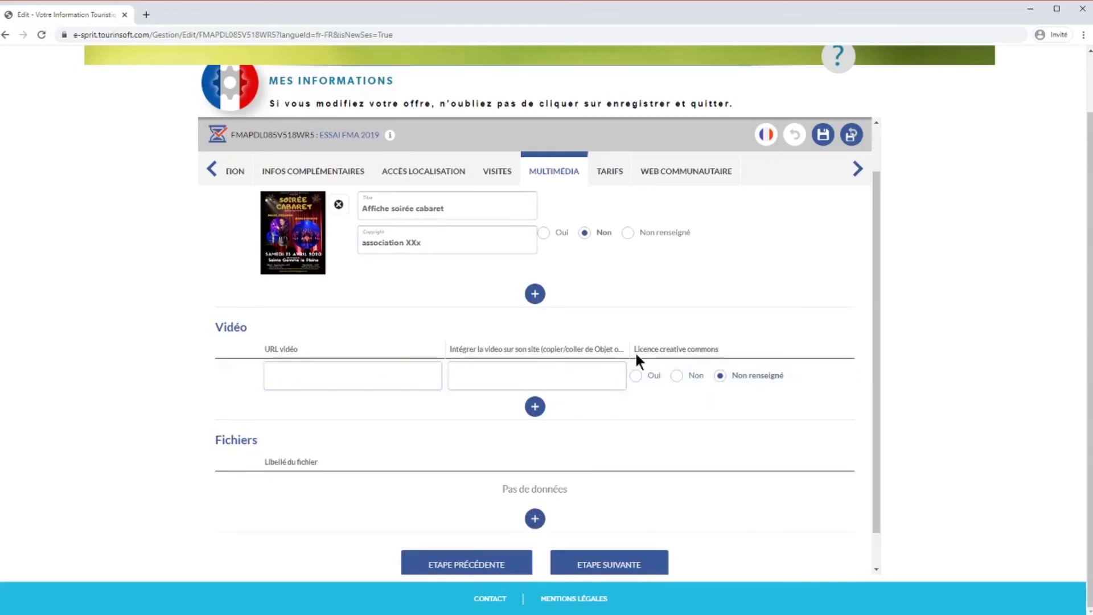
# - On the Tarifs step, accept Cartes bancaires, Chèques Vacances and Espèces as payment modes
pyautogui.click(621, 568)
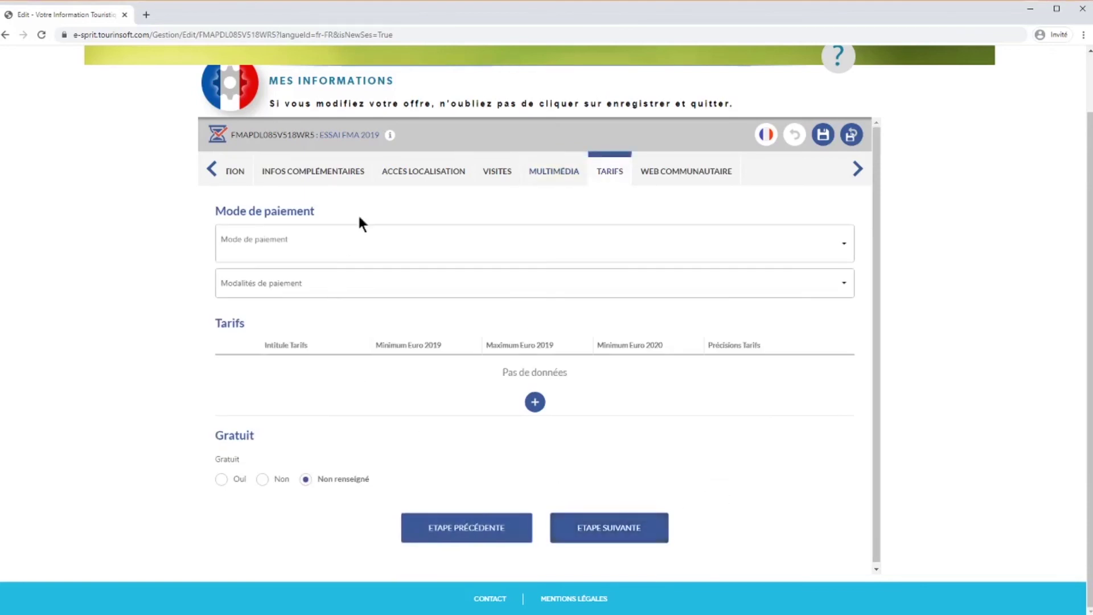
pyautogui.click(845, 245)
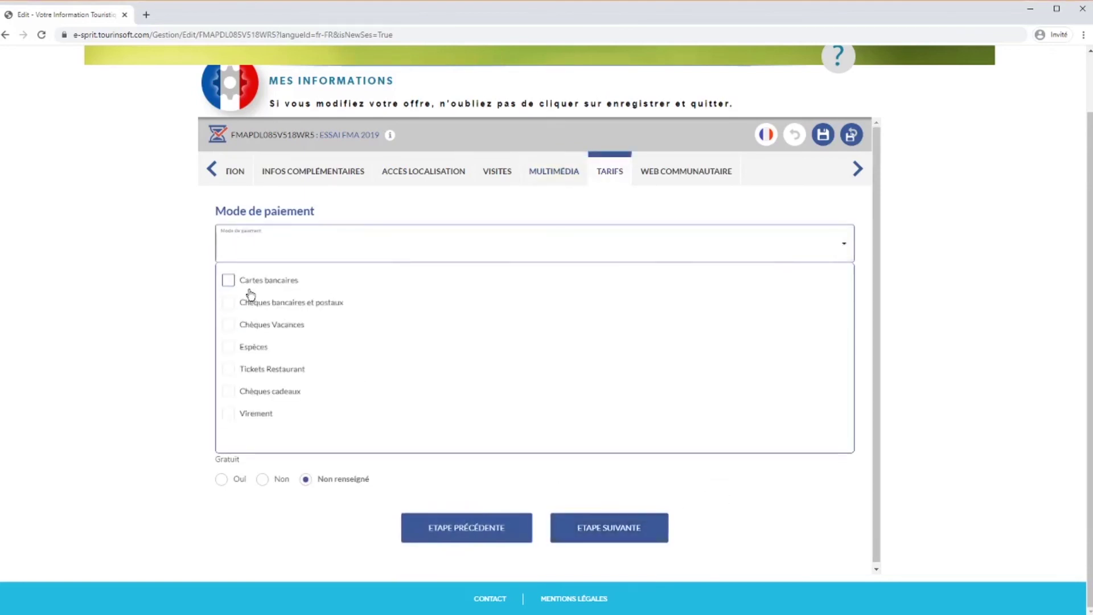
pyautogui.click(269, 280)
pyautogui.click(268, 342)
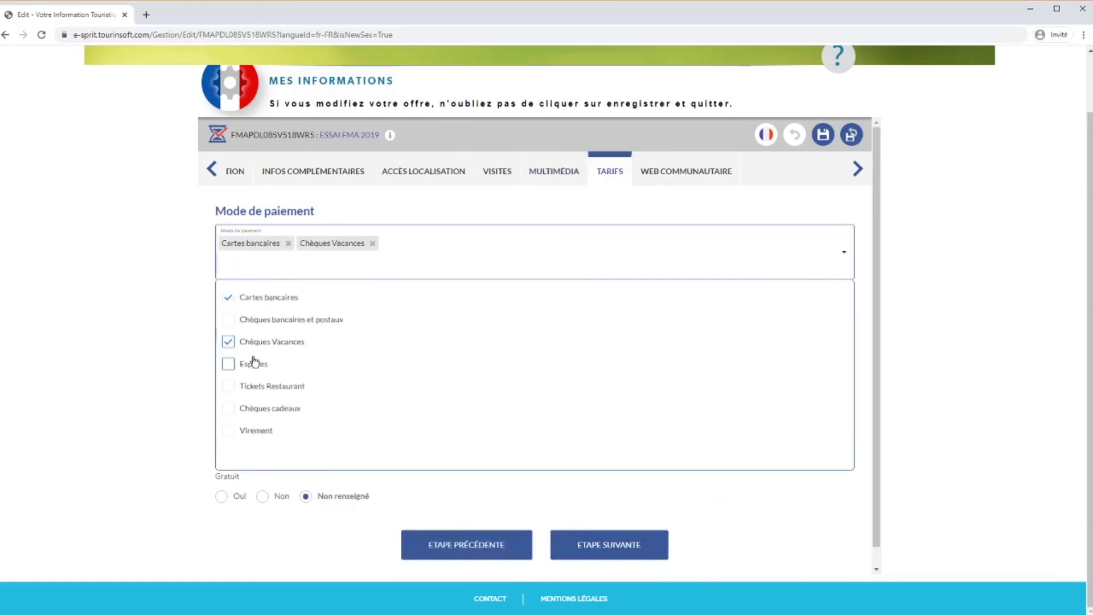
pyautogui.click(254, 363)
pyautogui.click(834, 247)
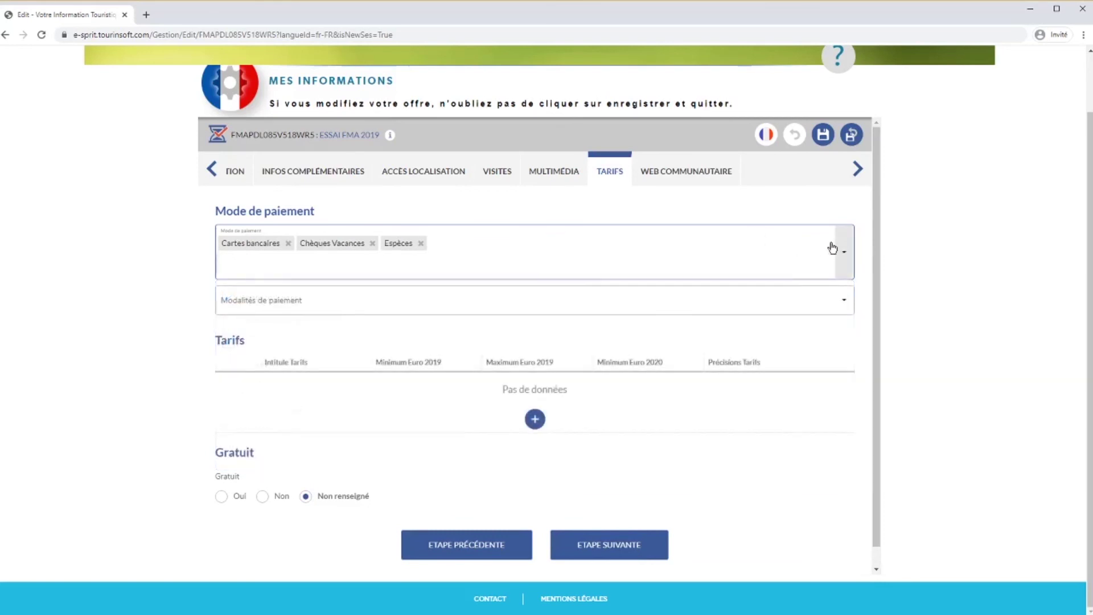
# - Leave the payment terms empty and add a new tariff row
pyautogui.click(844, 302)
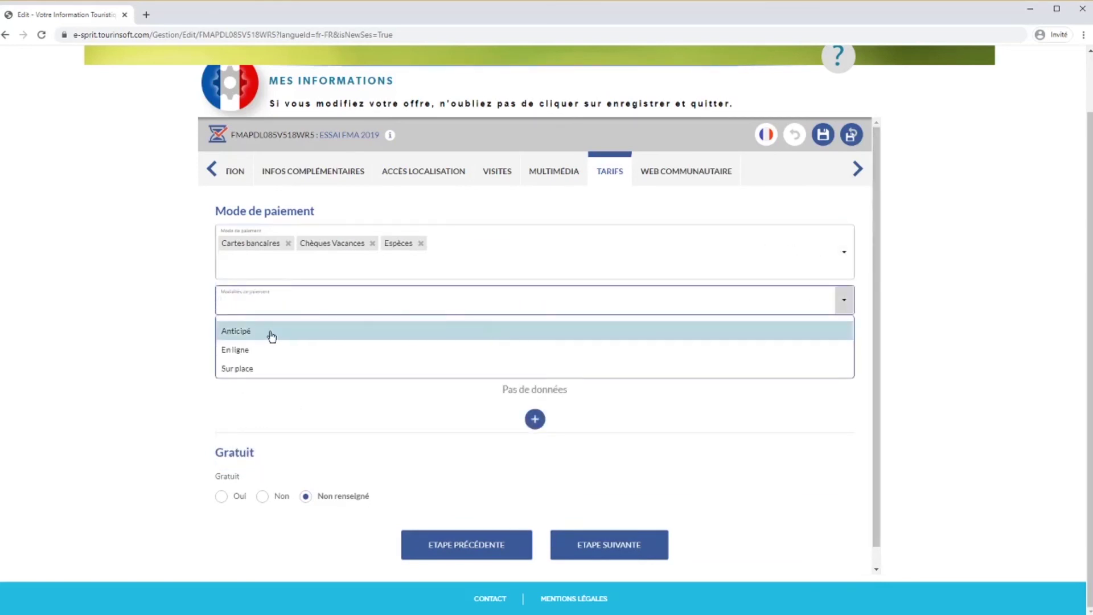
pyautogui.click(836, 306)
pyautogui.scroll(-1, 813, 305)
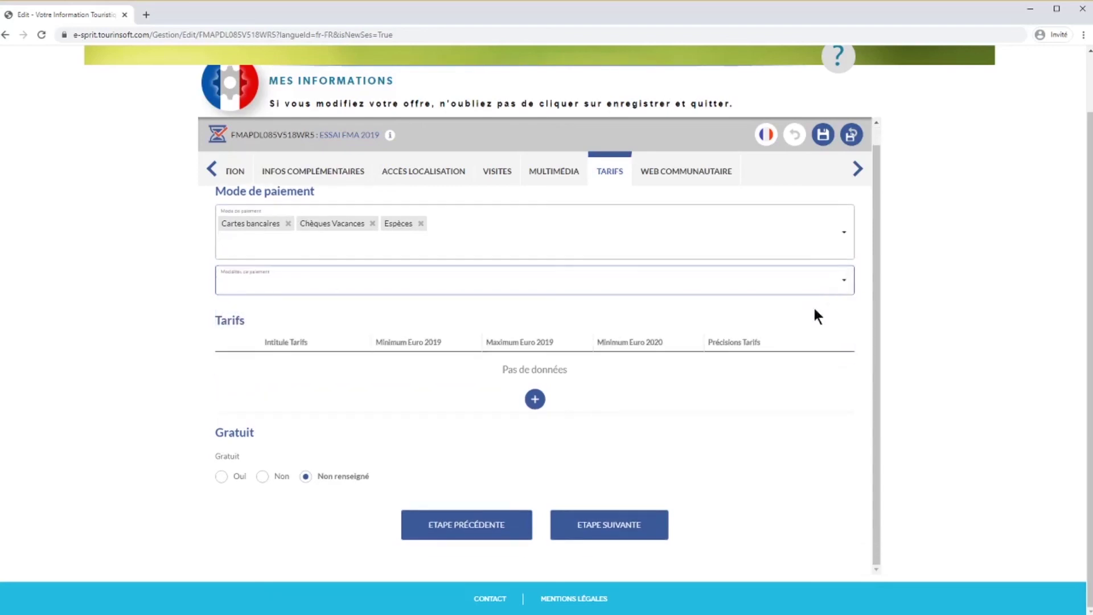
pyautogui.click(536, 400)
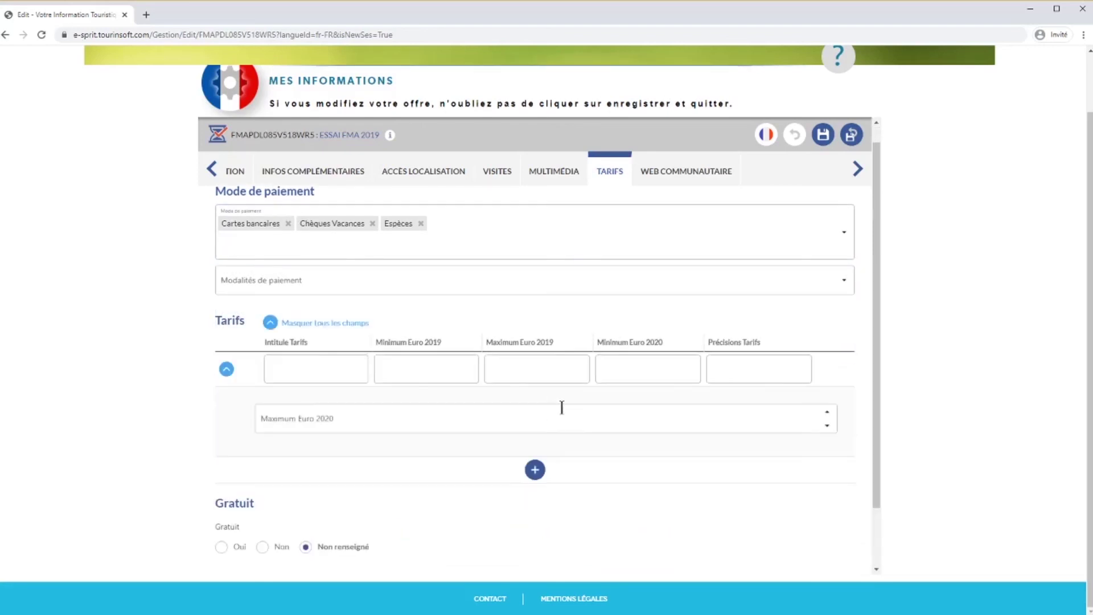
# - Fill the first tariff as Formule famille, 100 to 250 € for 2020, details '2 adultes 2 enfants'
pyautogui.click(358, 373)
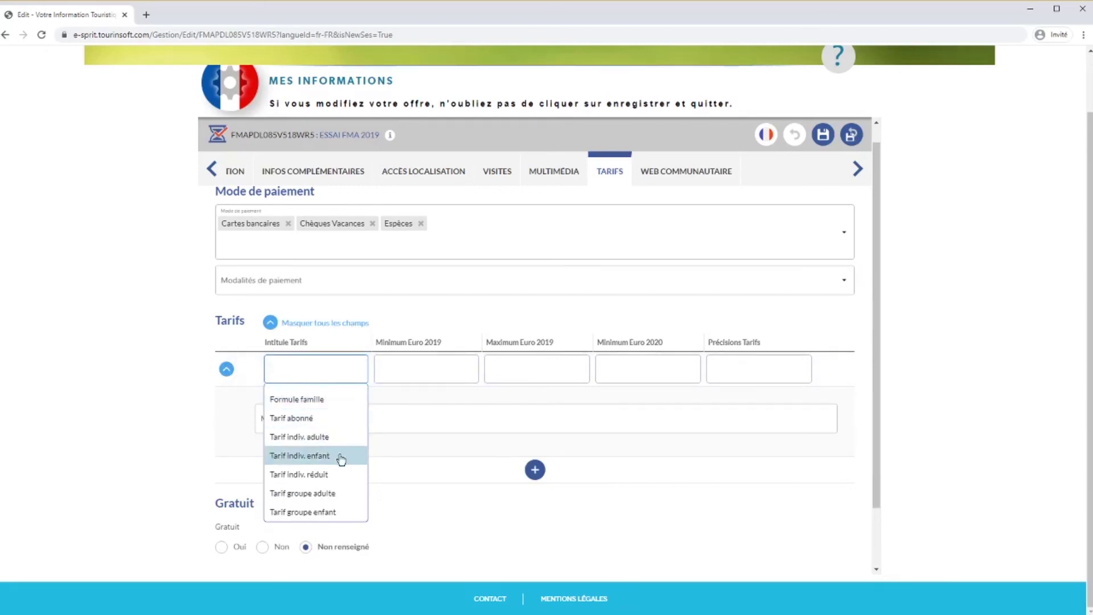
pyautogui.click(332, 401)
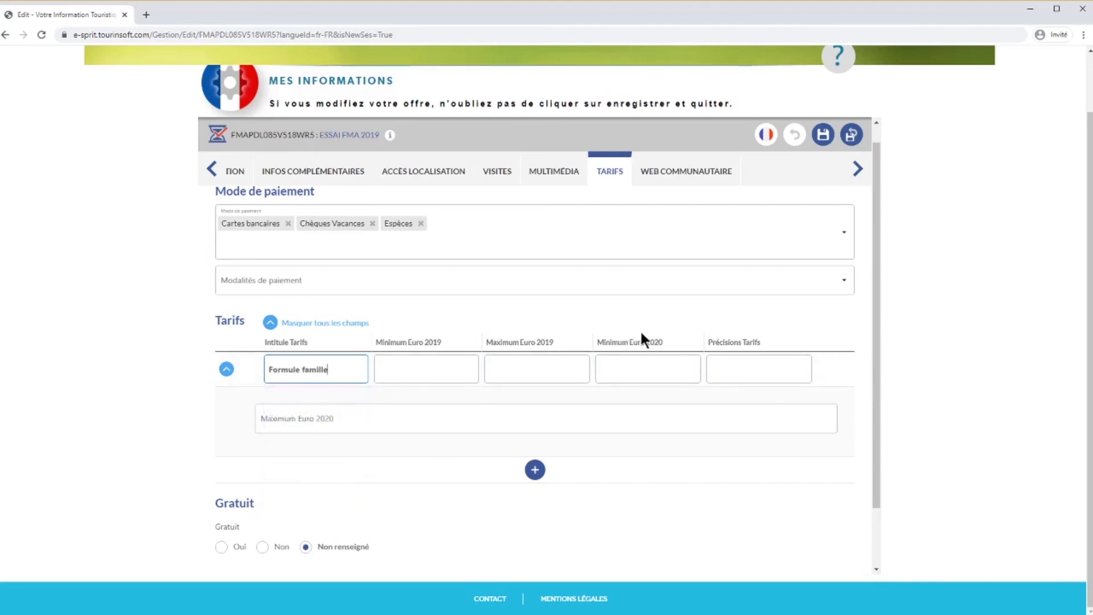
pyautogui.click(645, 365)
pyautogui.write('100')
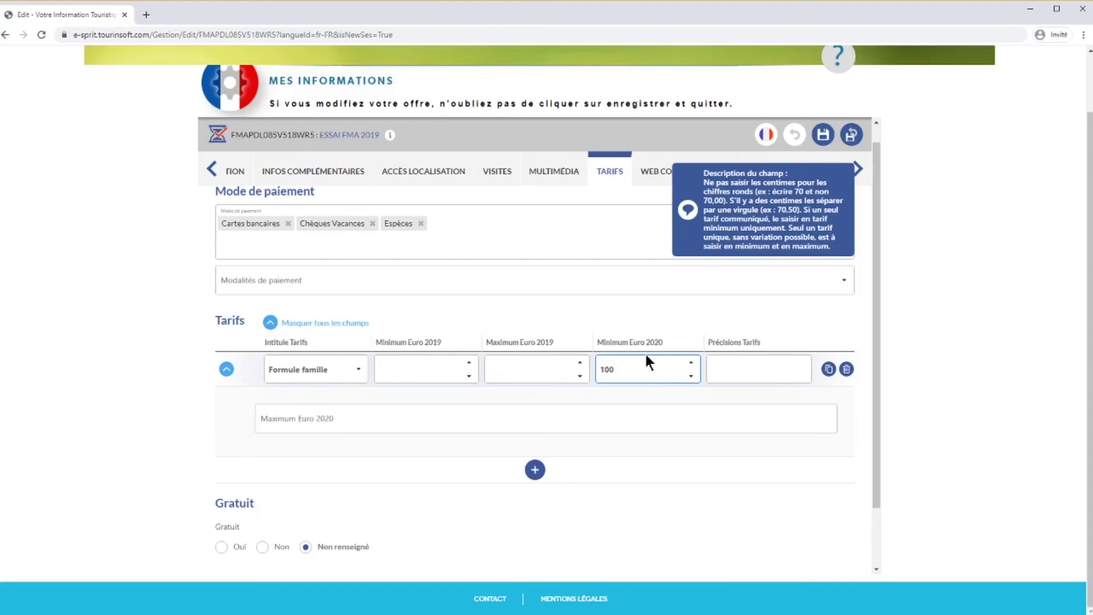
pyautogui.click(617, 417)
pyautogui.write('250')
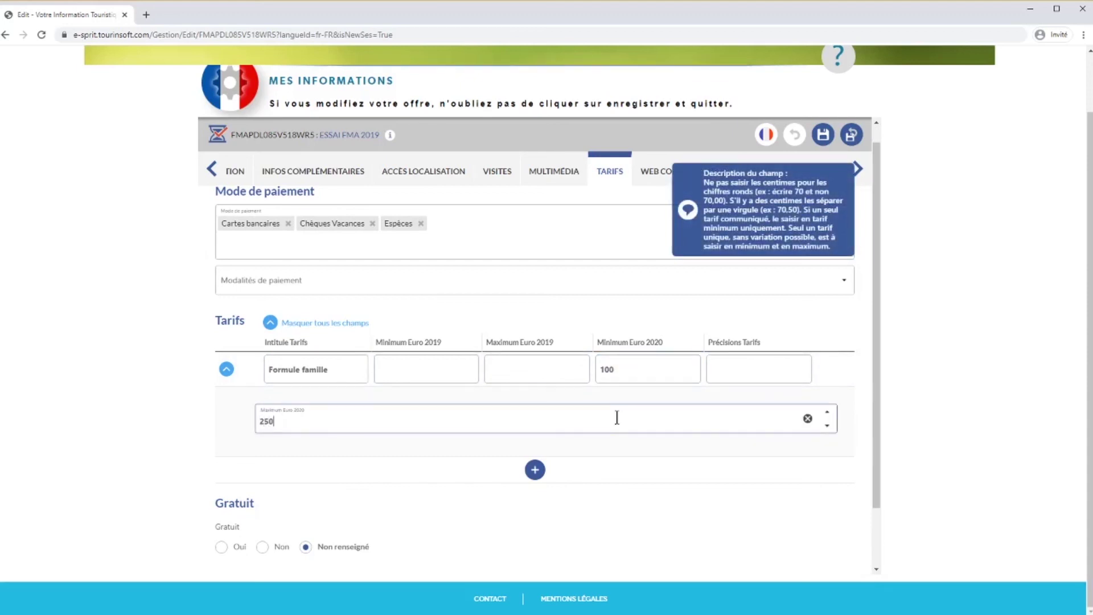
pyautogui.click(610, 369)
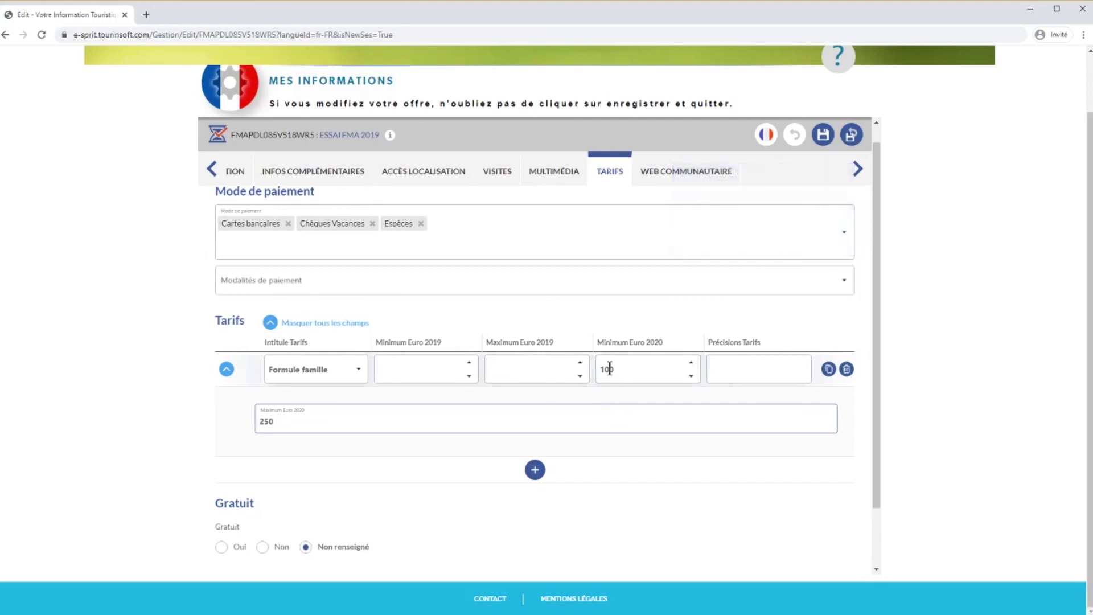
pyautogui.click(609, 369)
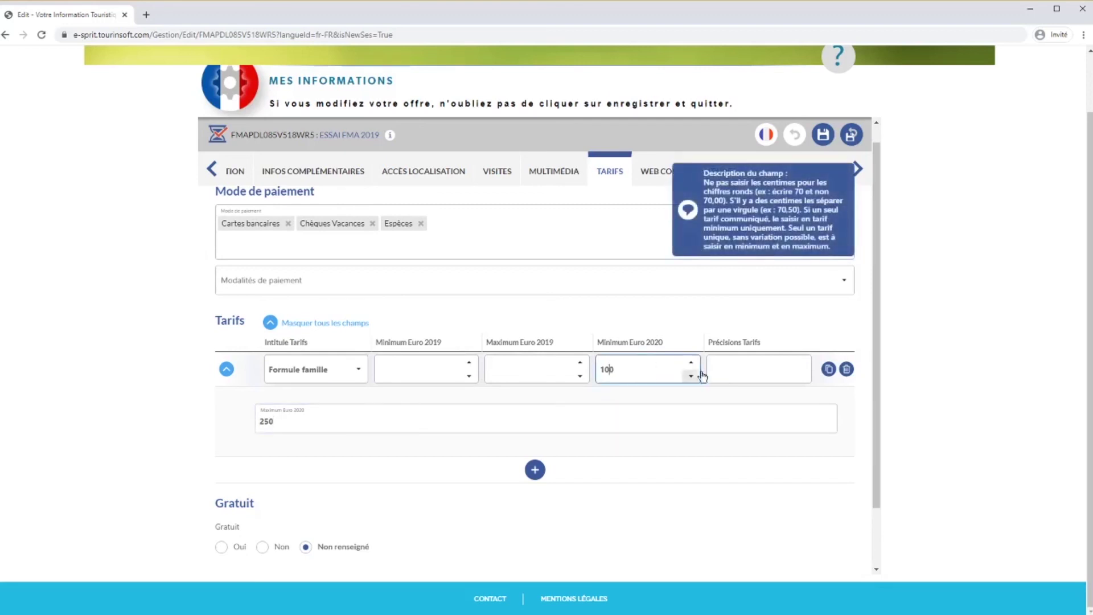
pyautogui.click(734, 371)
pyautogui.write('2')
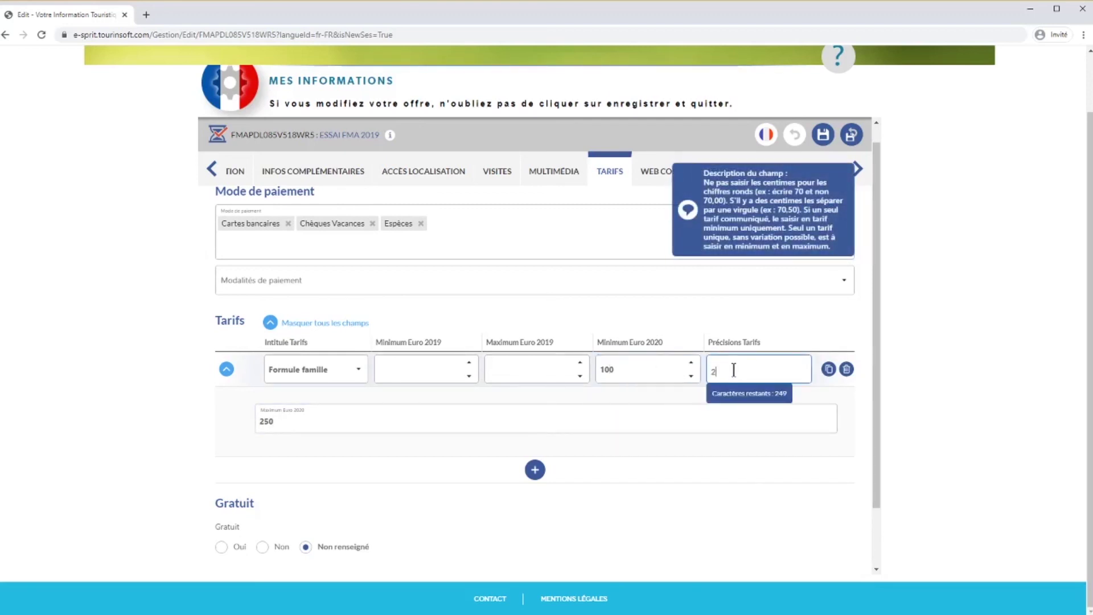
pyautogui.write(' adultes 2 enfants')
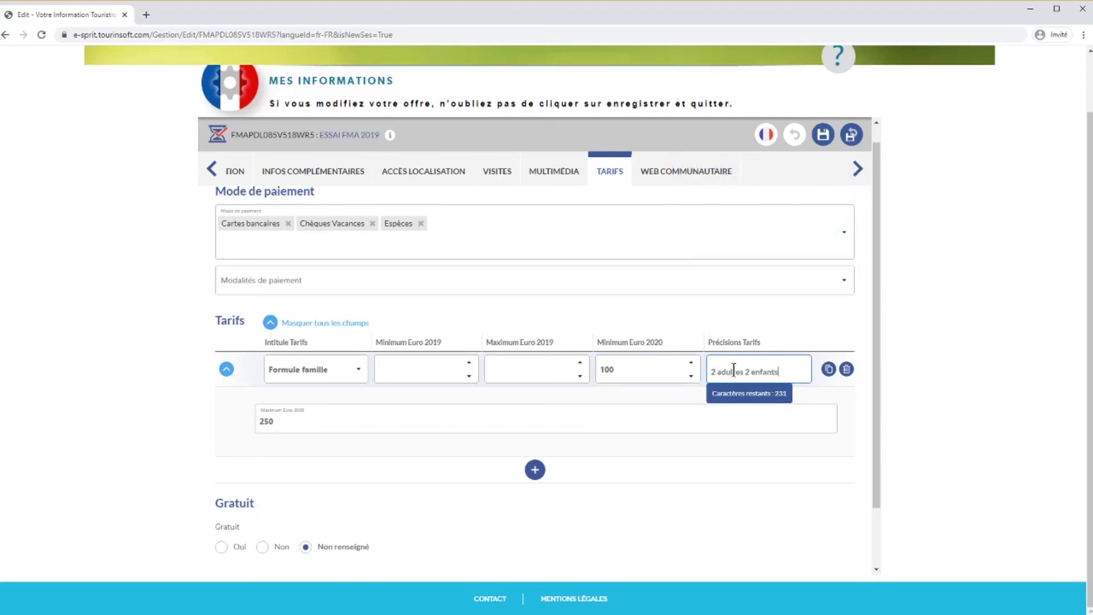
# - Add a second tariff row named Tarif indiv. adulte, then advance to Web communautaire
pyautogui.click(535, 470)
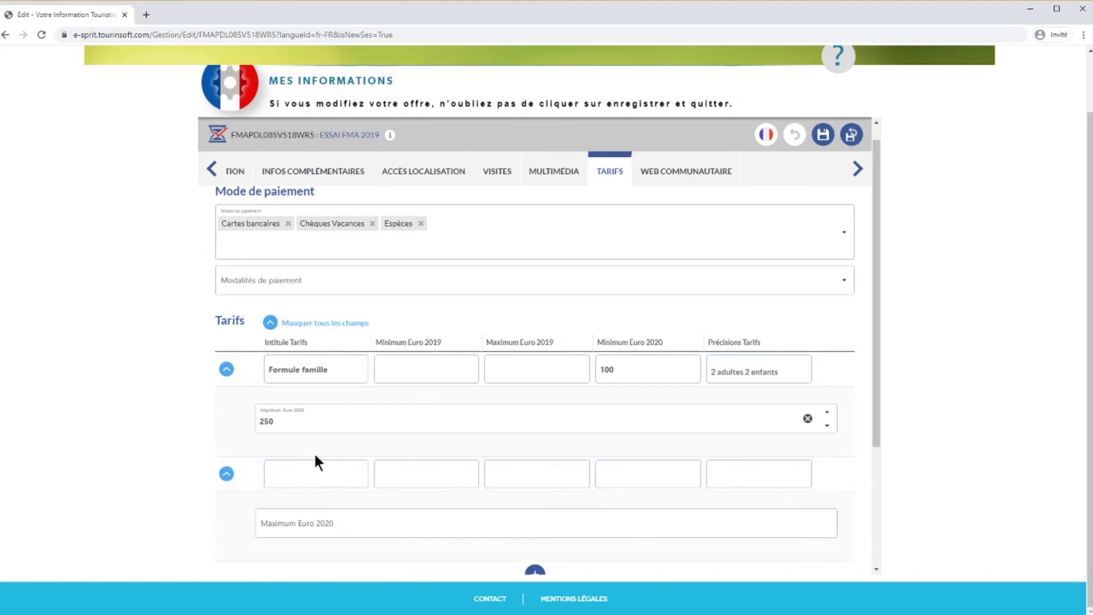
pyautogui.click(358, 475)
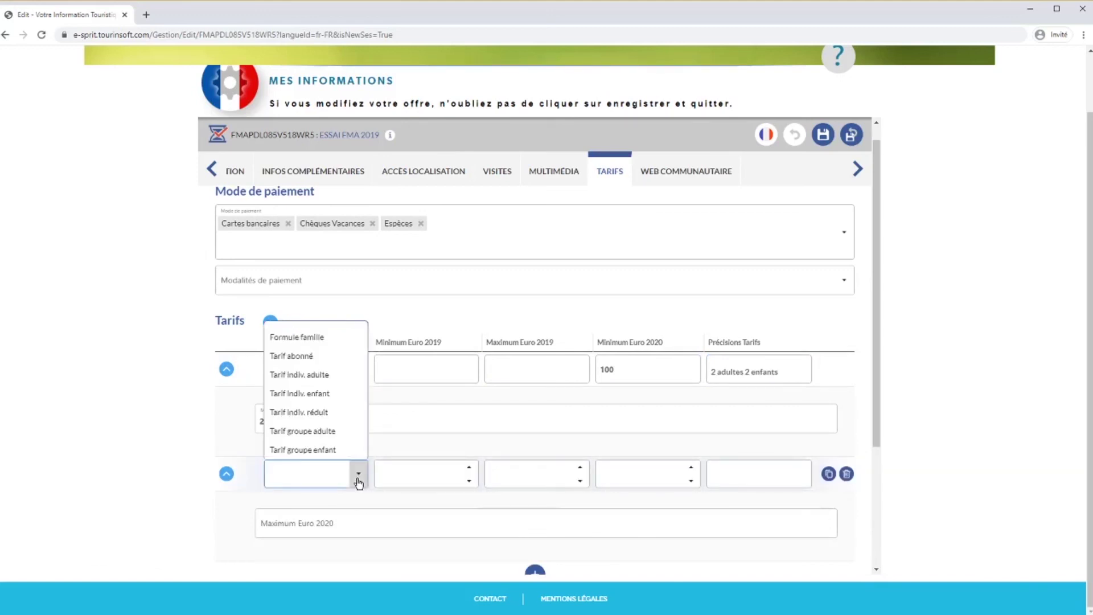
pyautogui.click(319, 374)
pyautogui.click(659, 476)
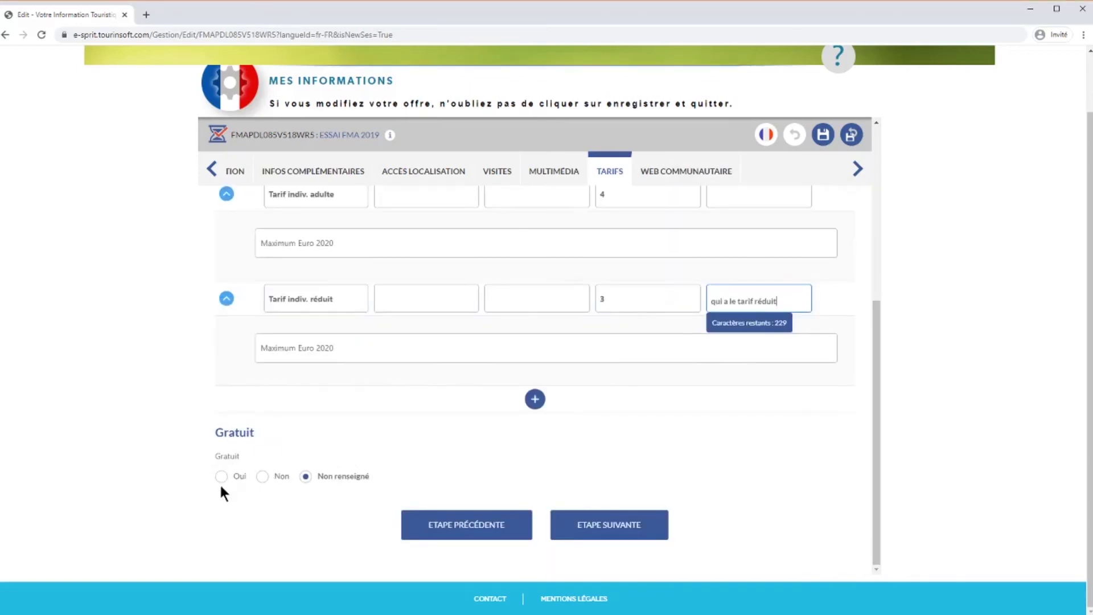
pyautogui.click(628, 516)
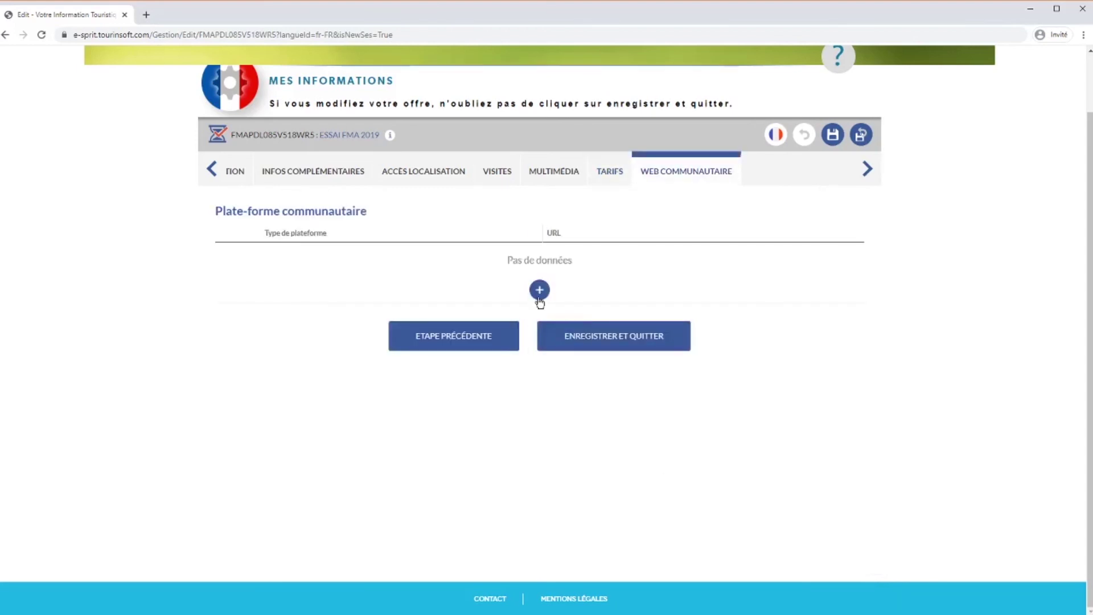
# - Leave Web communautaire without any platform entry and save and quit the offer
pyautogui.click(539, 290)
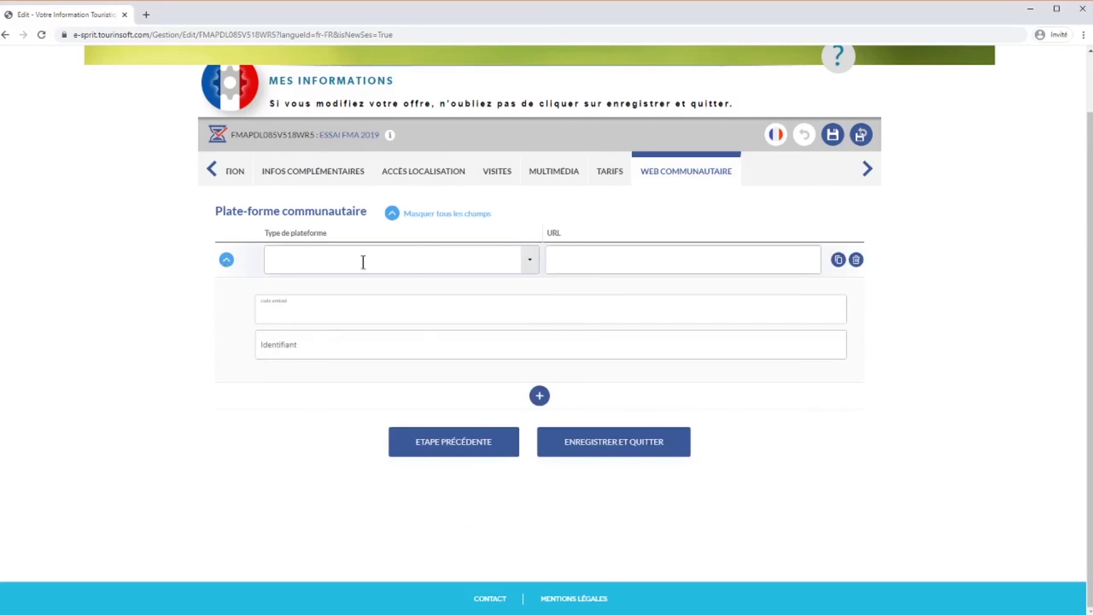
pyautogui.click(530, 262)
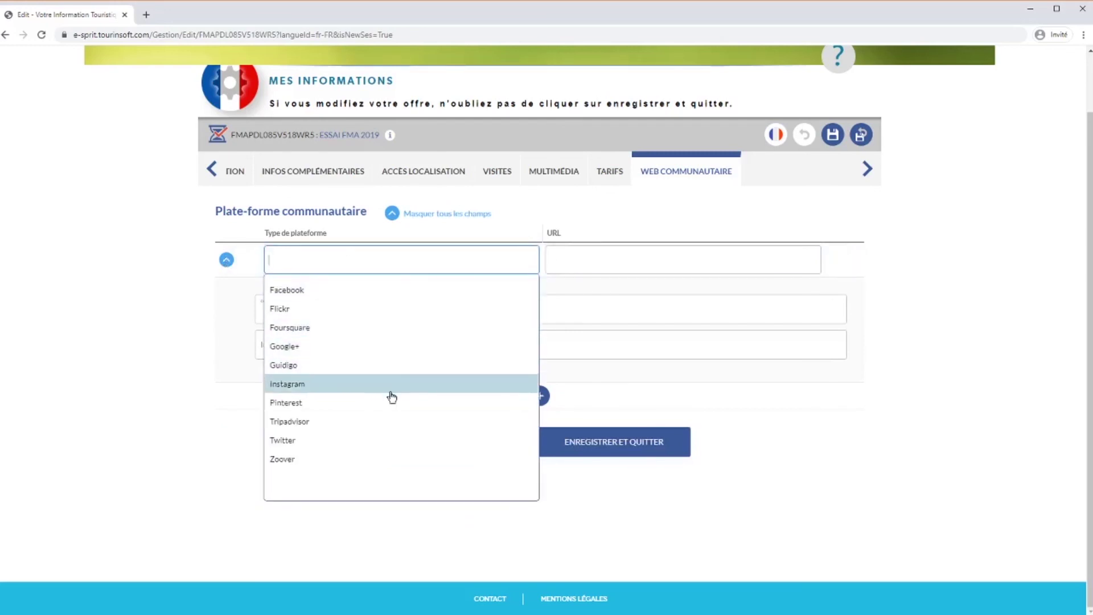
pyautogui.click(522, 260)
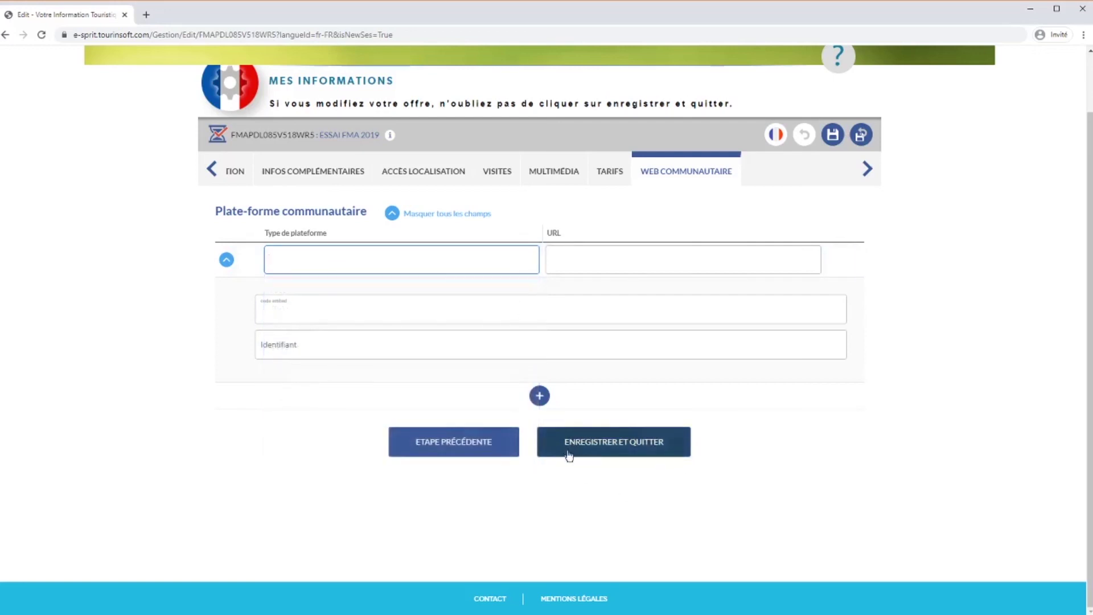
pyautogui.click(650, 442)
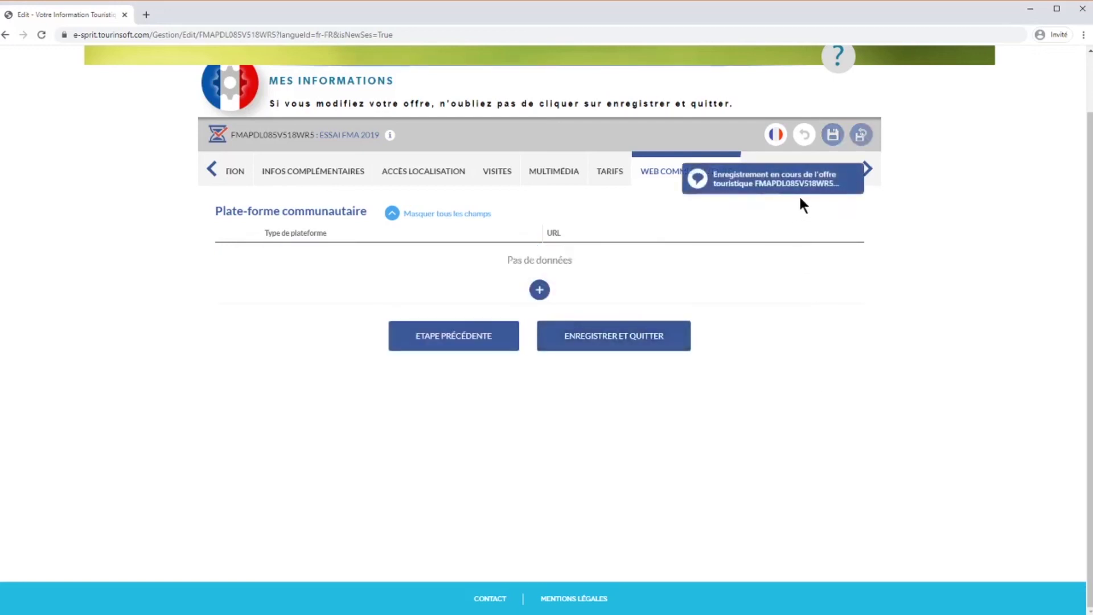